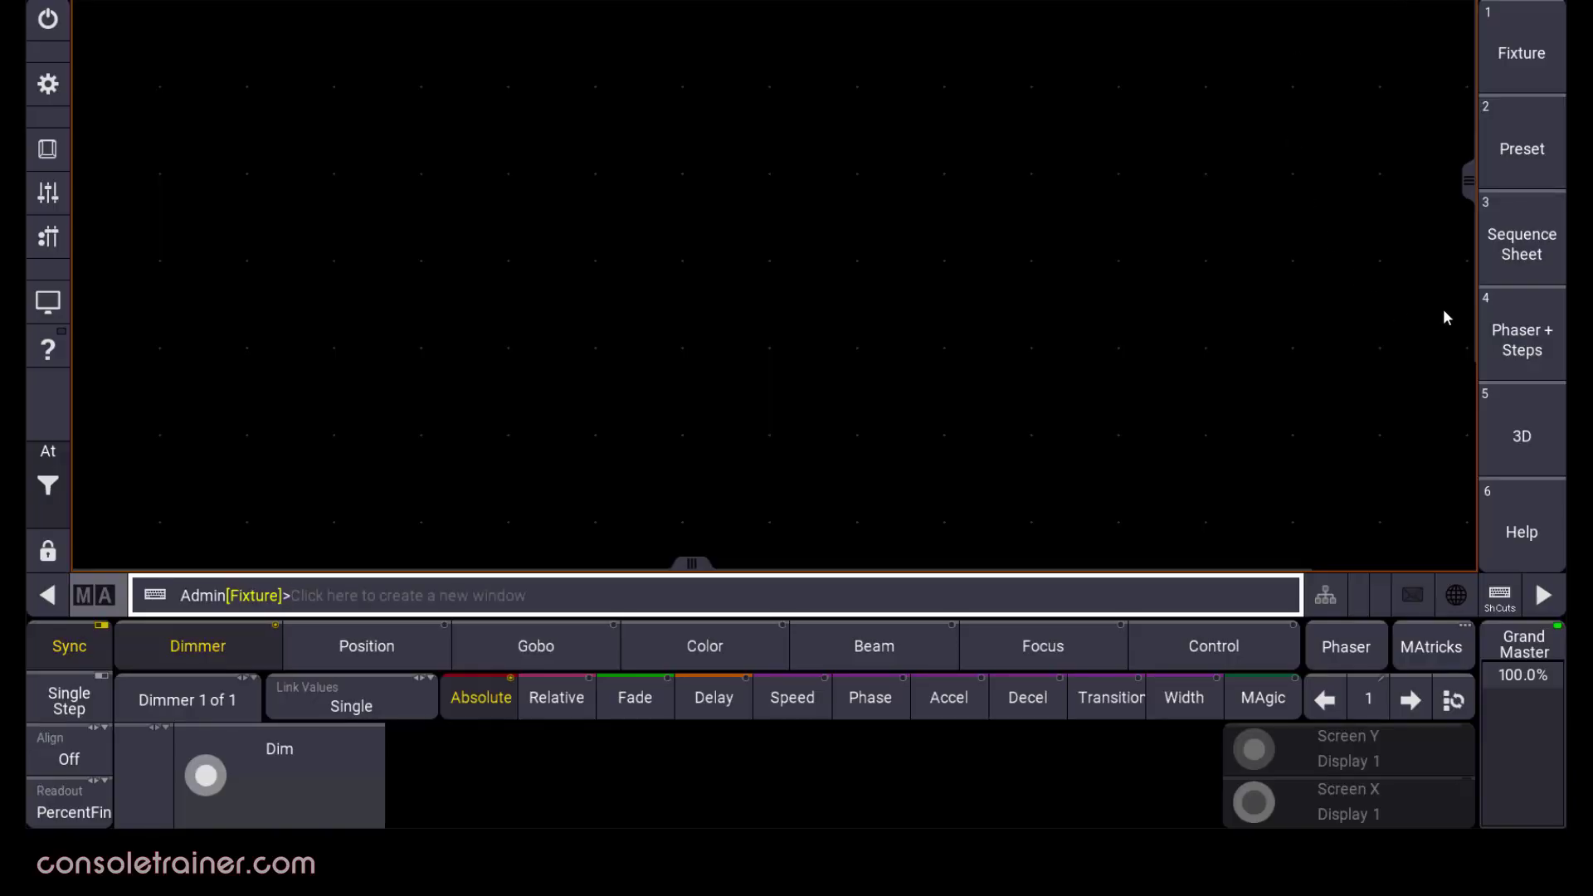
Step: Show the sequence sheet view and turn on Track Sheet for the Look sequence
{"action": "left_click", "coordinate": [1559, 259]}
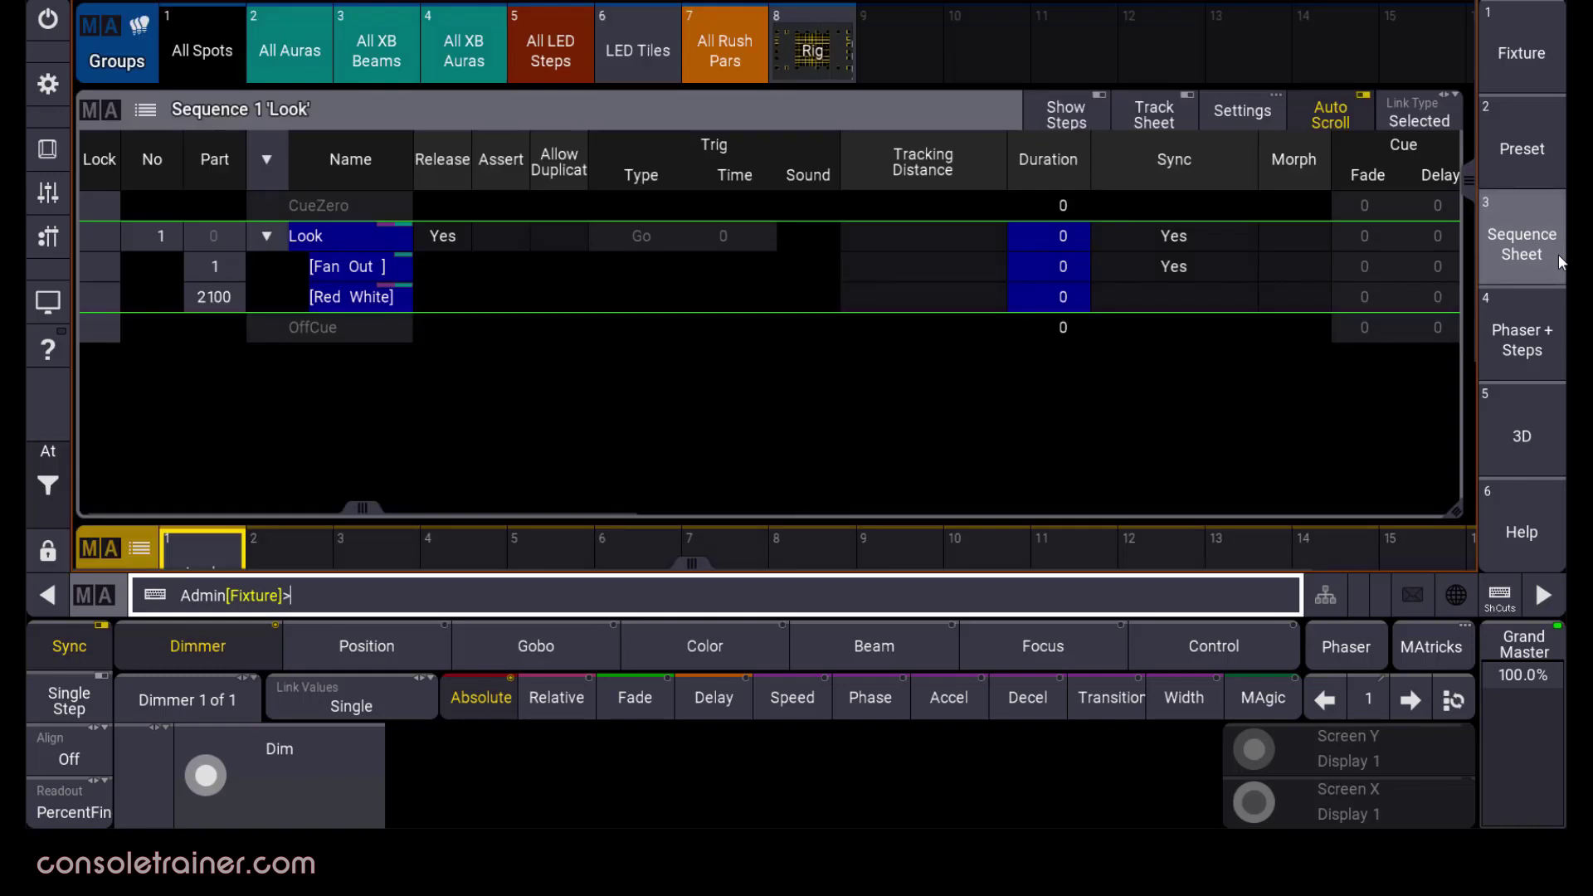
{"action": "left_click", "coordinate": [1183, 118]}
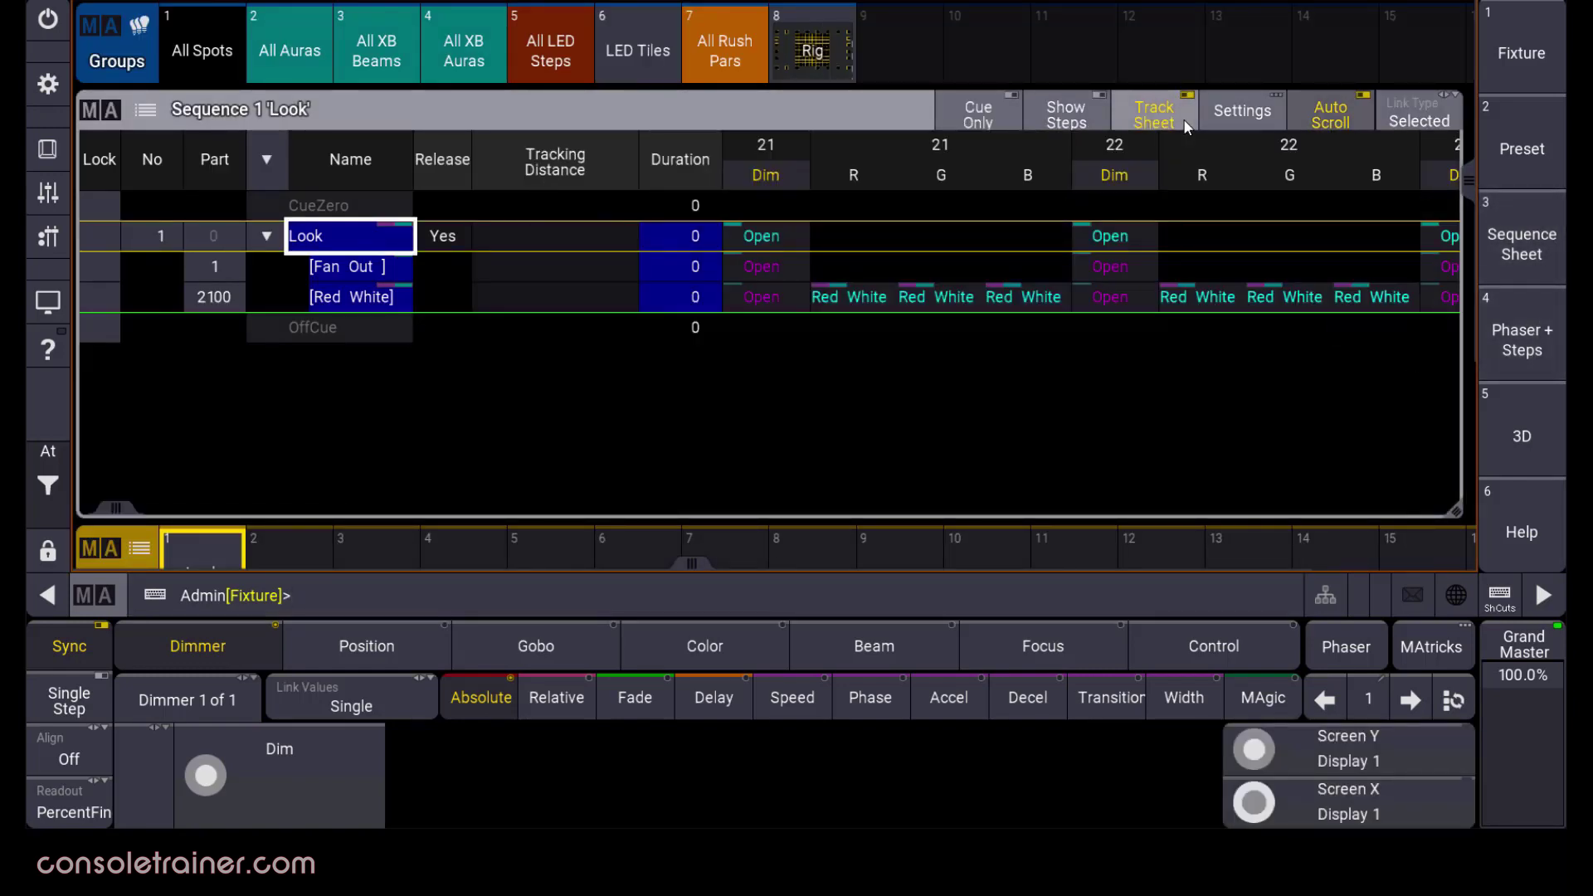
{"action": "left_click", "coordinate": [790, 242]}
{"action": "left_click", "coordinate": [790, 242]}
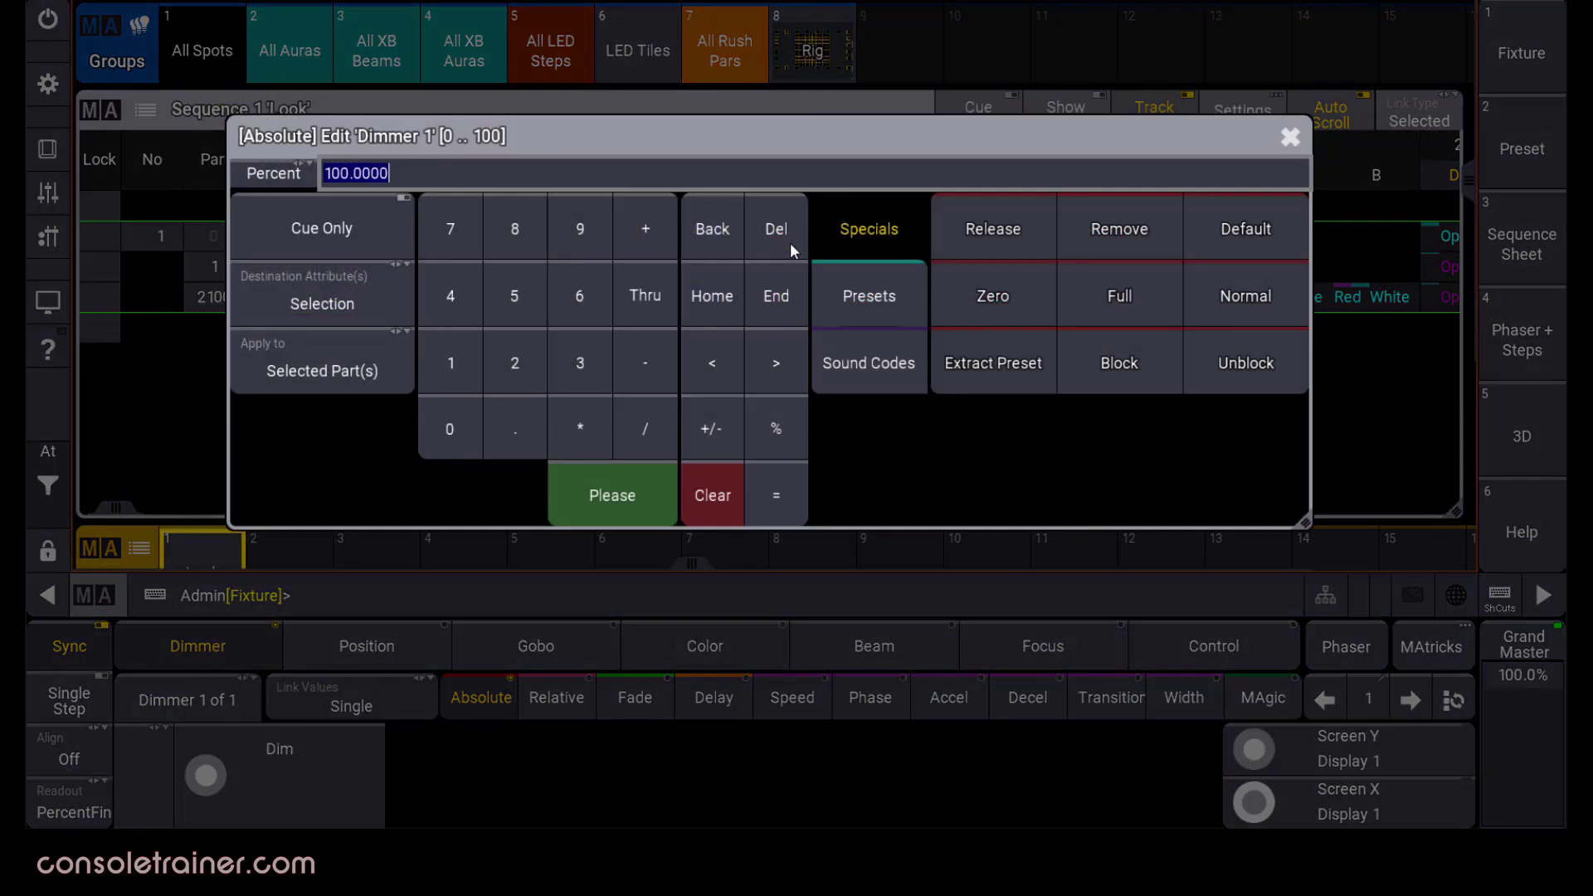
{"action": "left_click", "coordinate": [523, 296]}
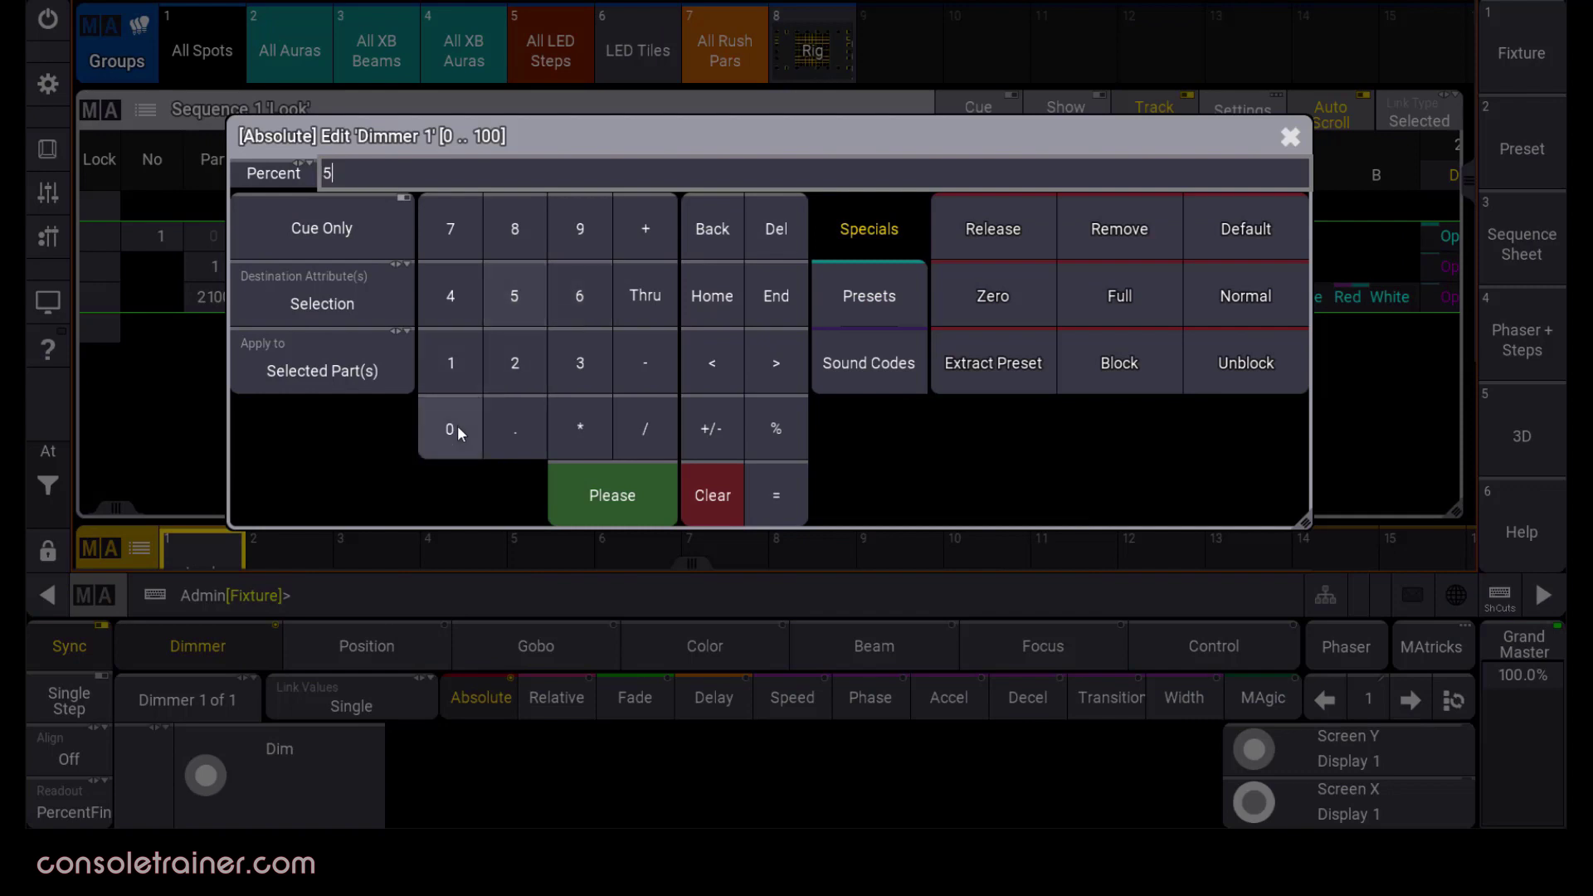
{"action": "left_click", "coordinate": [463, 431]}
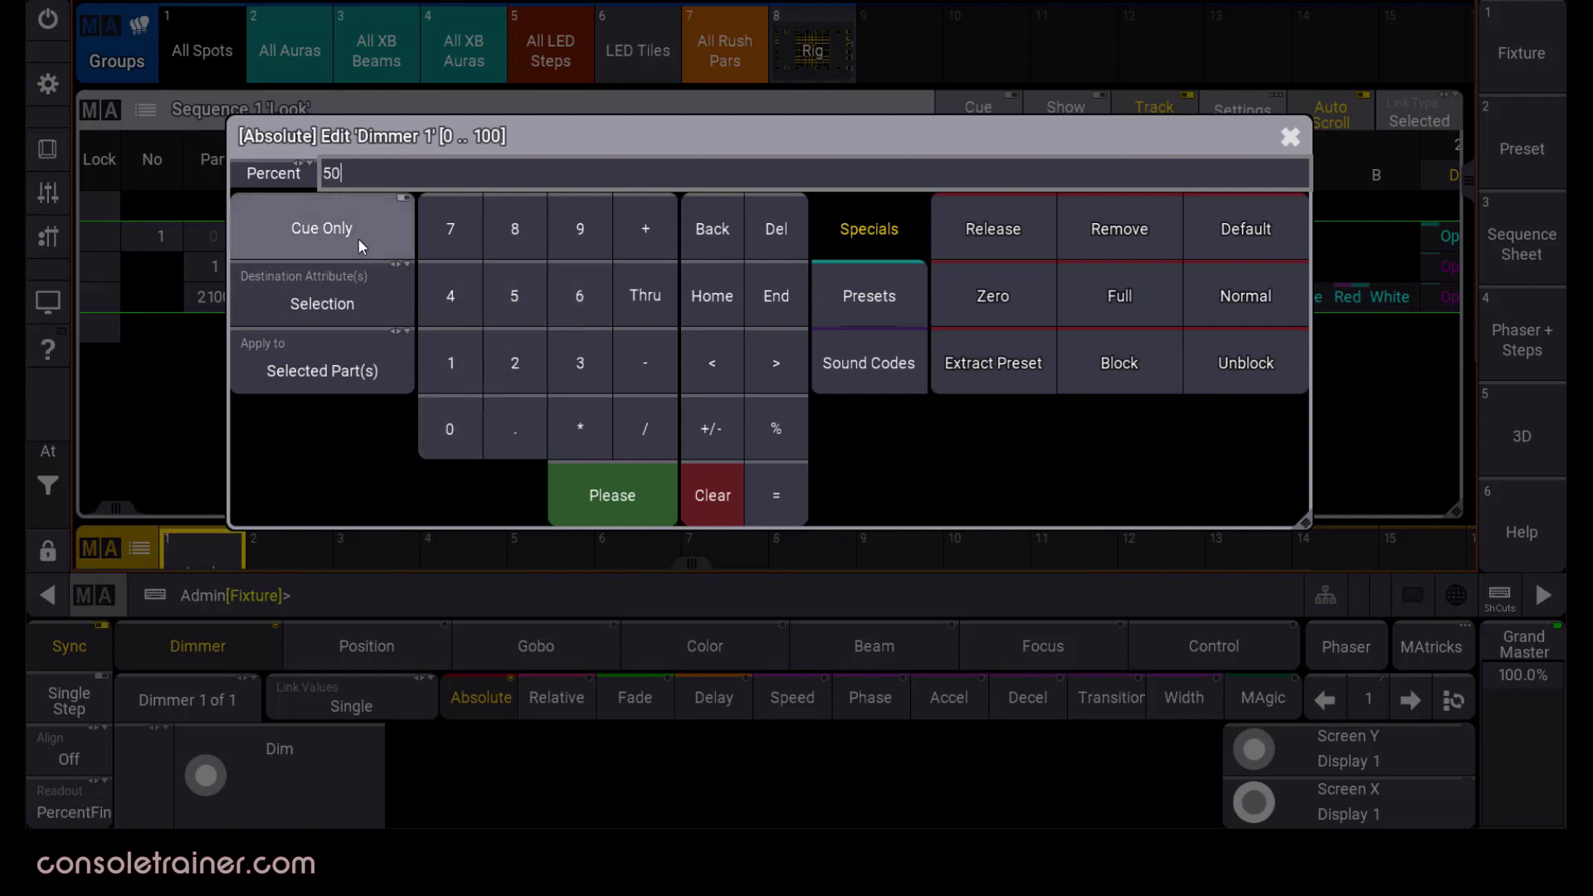
{"action": "left_click", "coordinate": [1293, 138]}
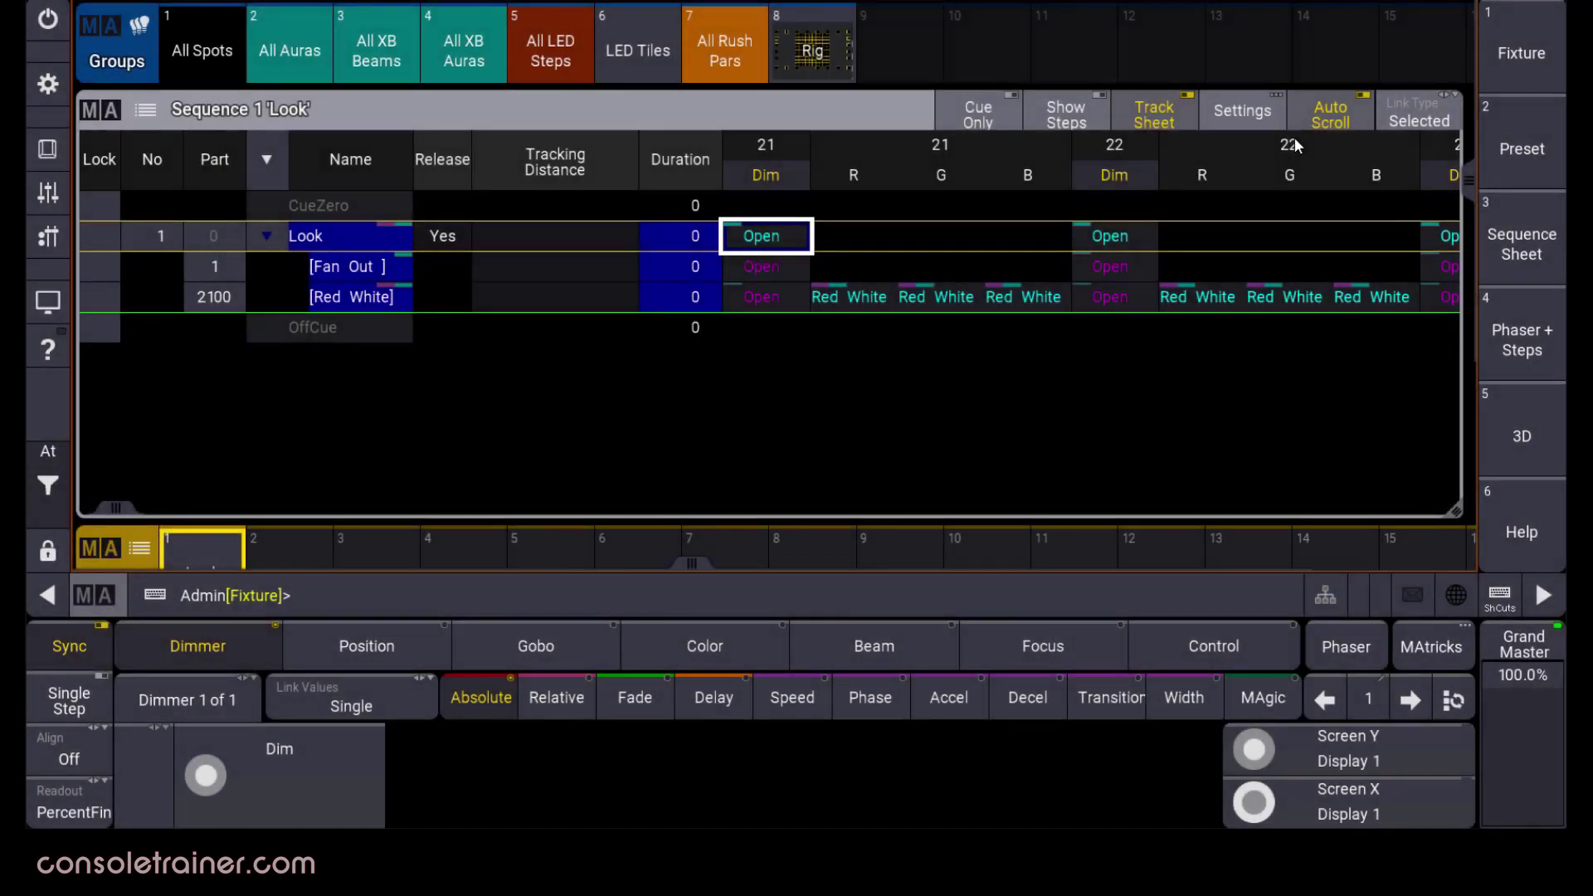
Step: Switch Cue Only on and back off for the Look sequence, and open the sequence settings
{"action": "left_click", "coordinate": [1011, 114]}
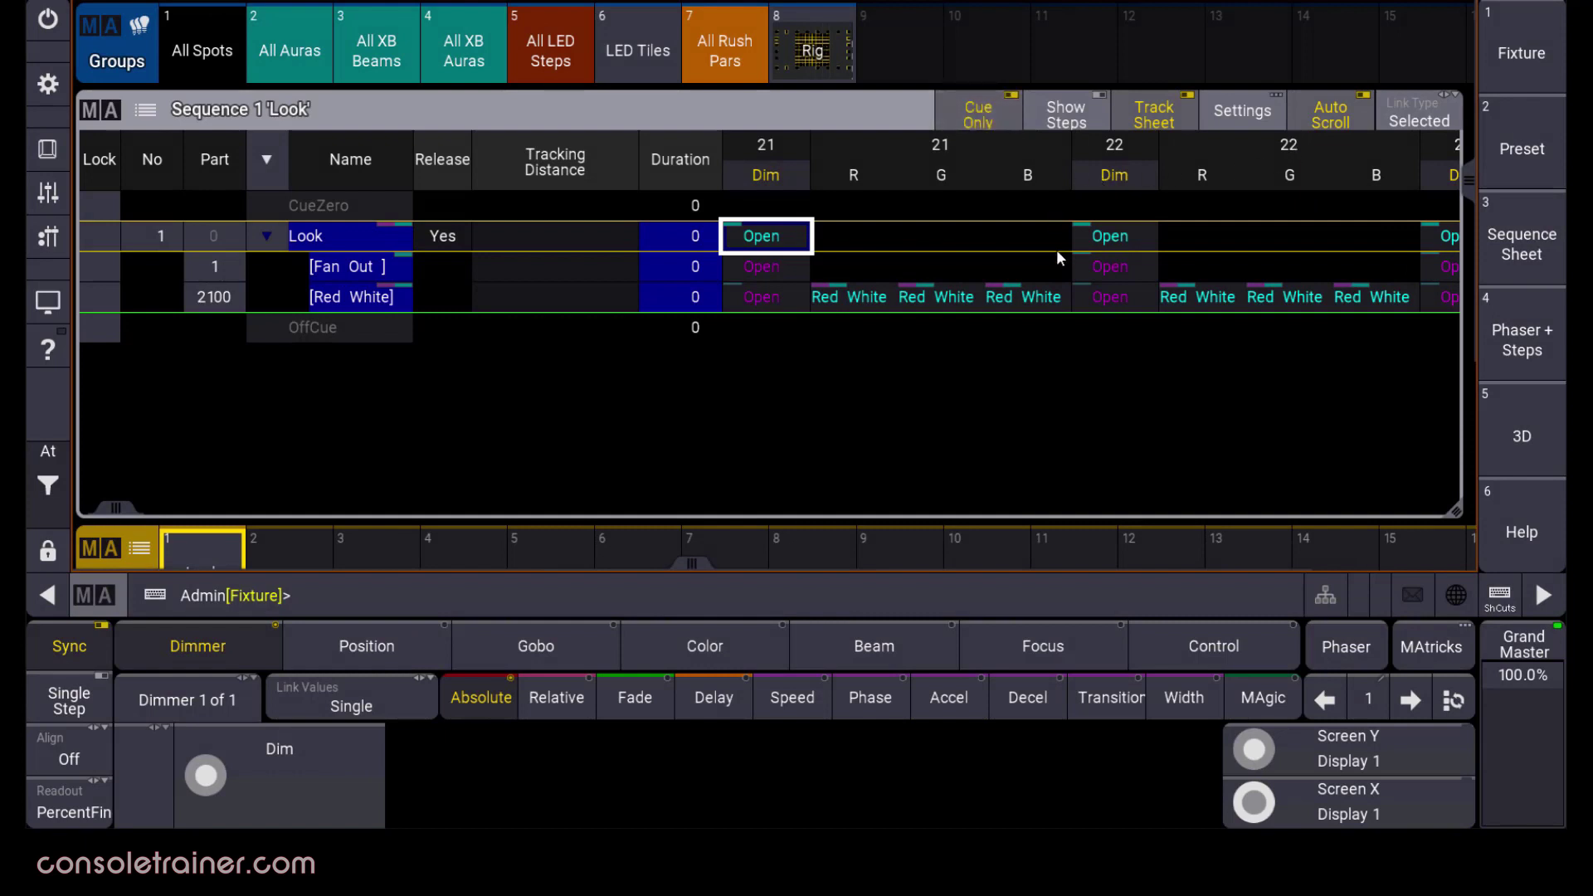
{"action": "left_click", "coordinate": [1009, 116]}
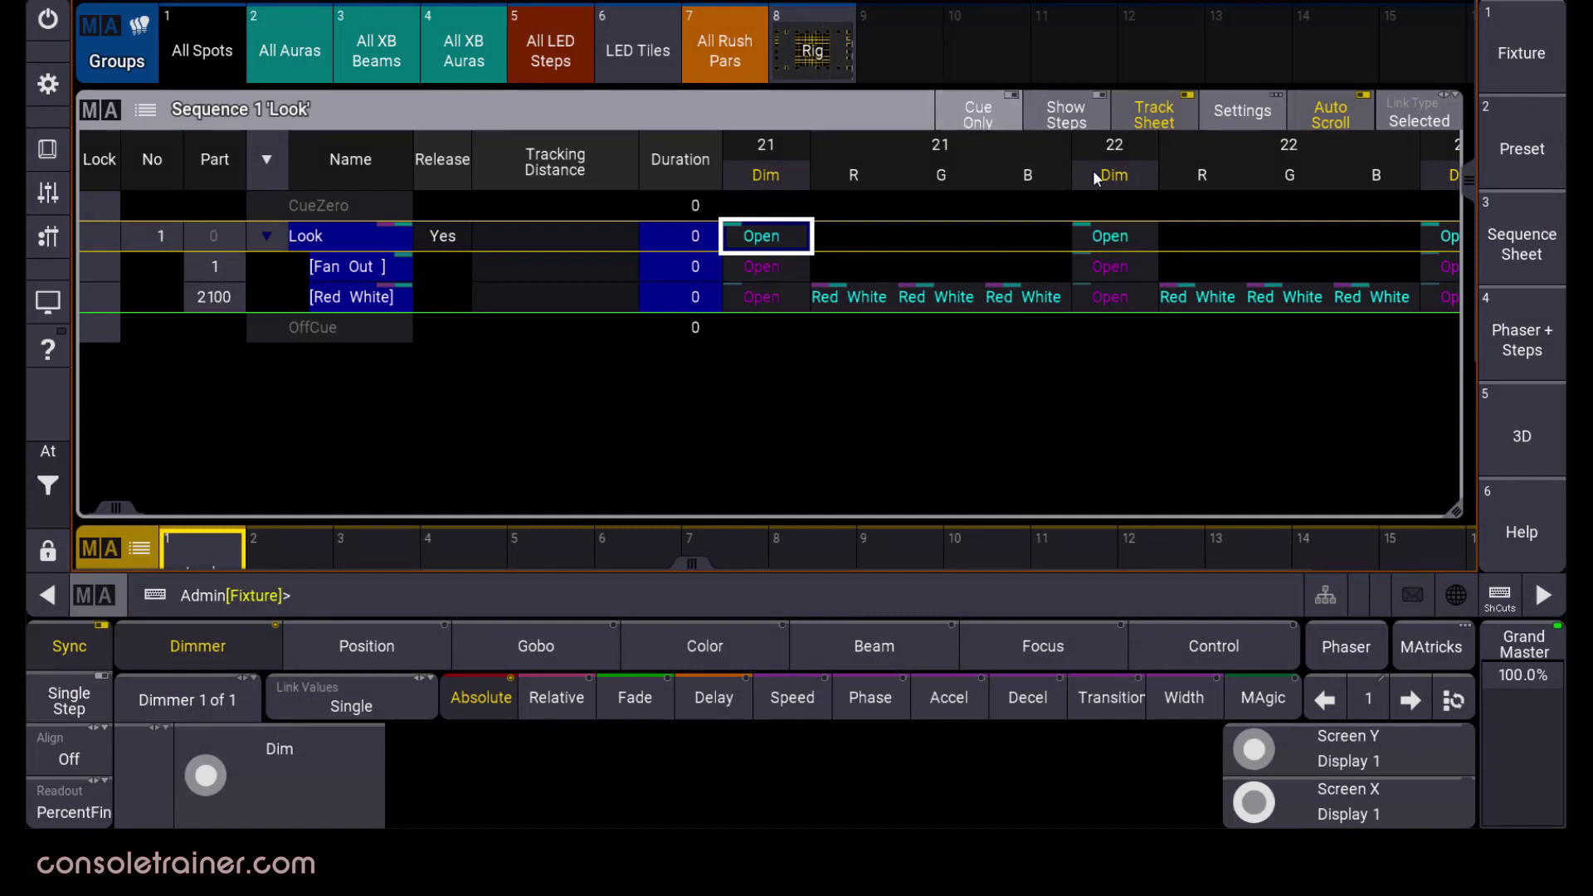
{"action": "left_click", "coordinate": [1277, 113]}
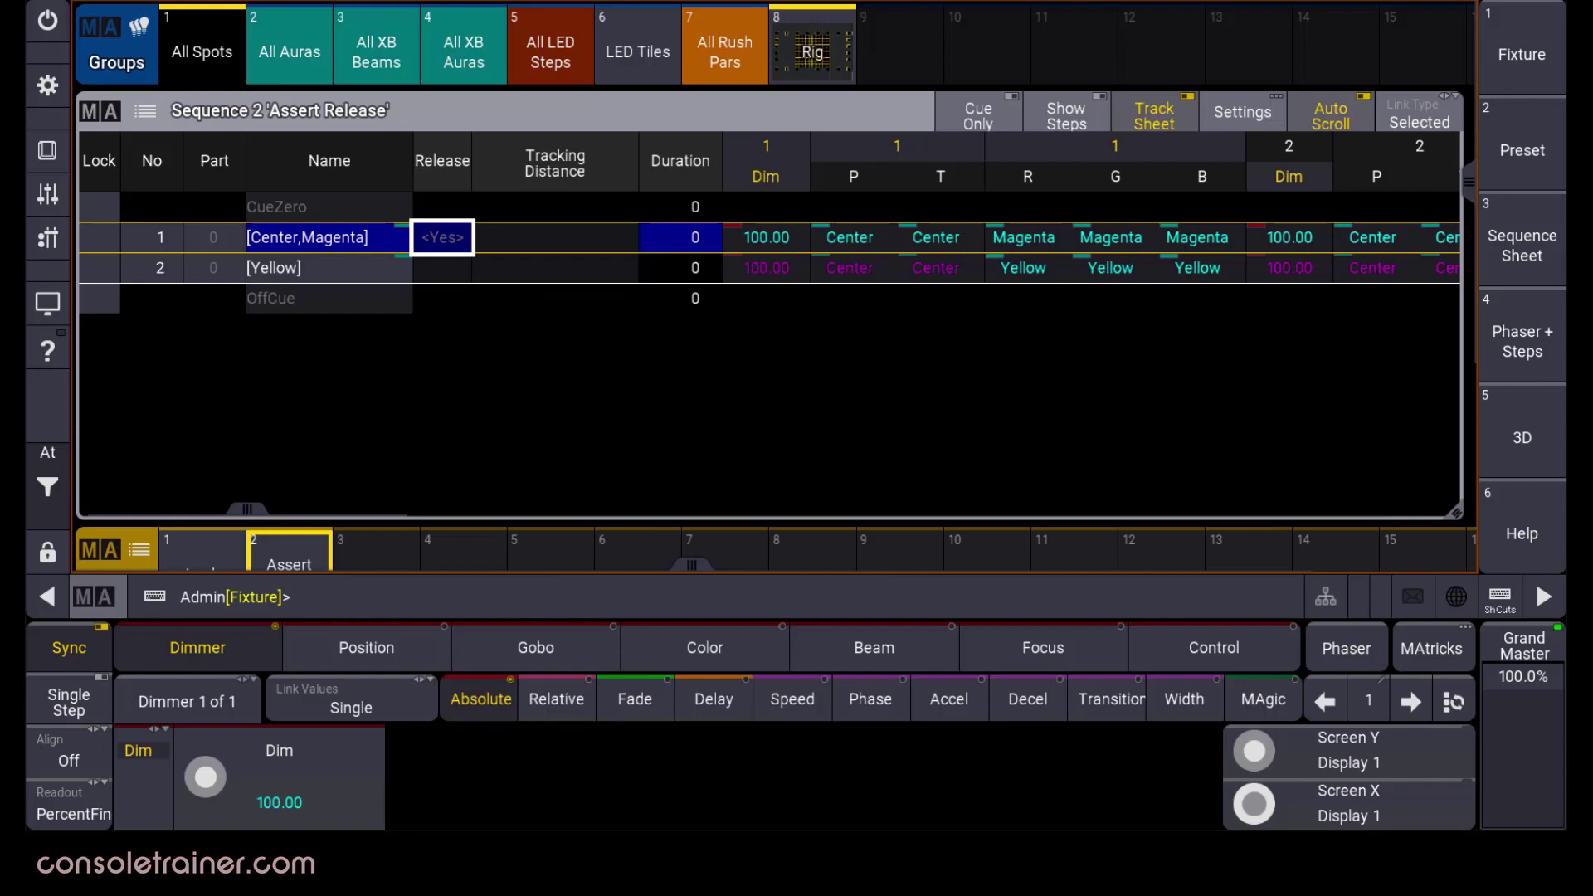
Step: Turn off Track Sheet for the Assert Release sequence, and try Release on the Yellow cue before removing it
{"action": "left_click", "coordinate": [1173, 122]}
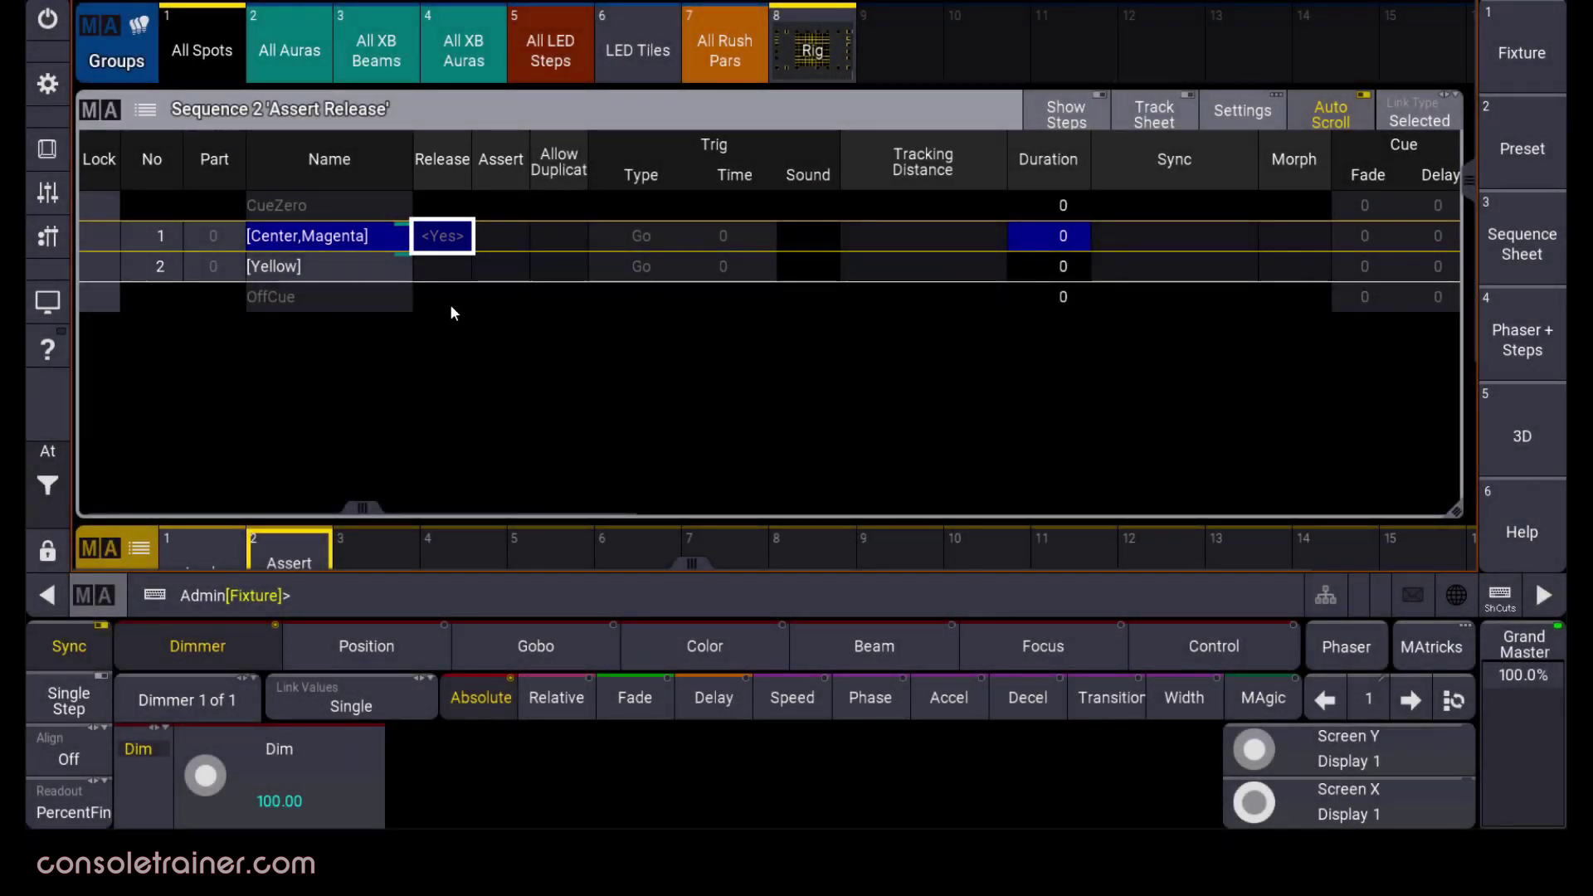
{"action": "left_click", "coordinate": [459, 276]}
{"action": "left_click", "coordinate": [461, 276]}
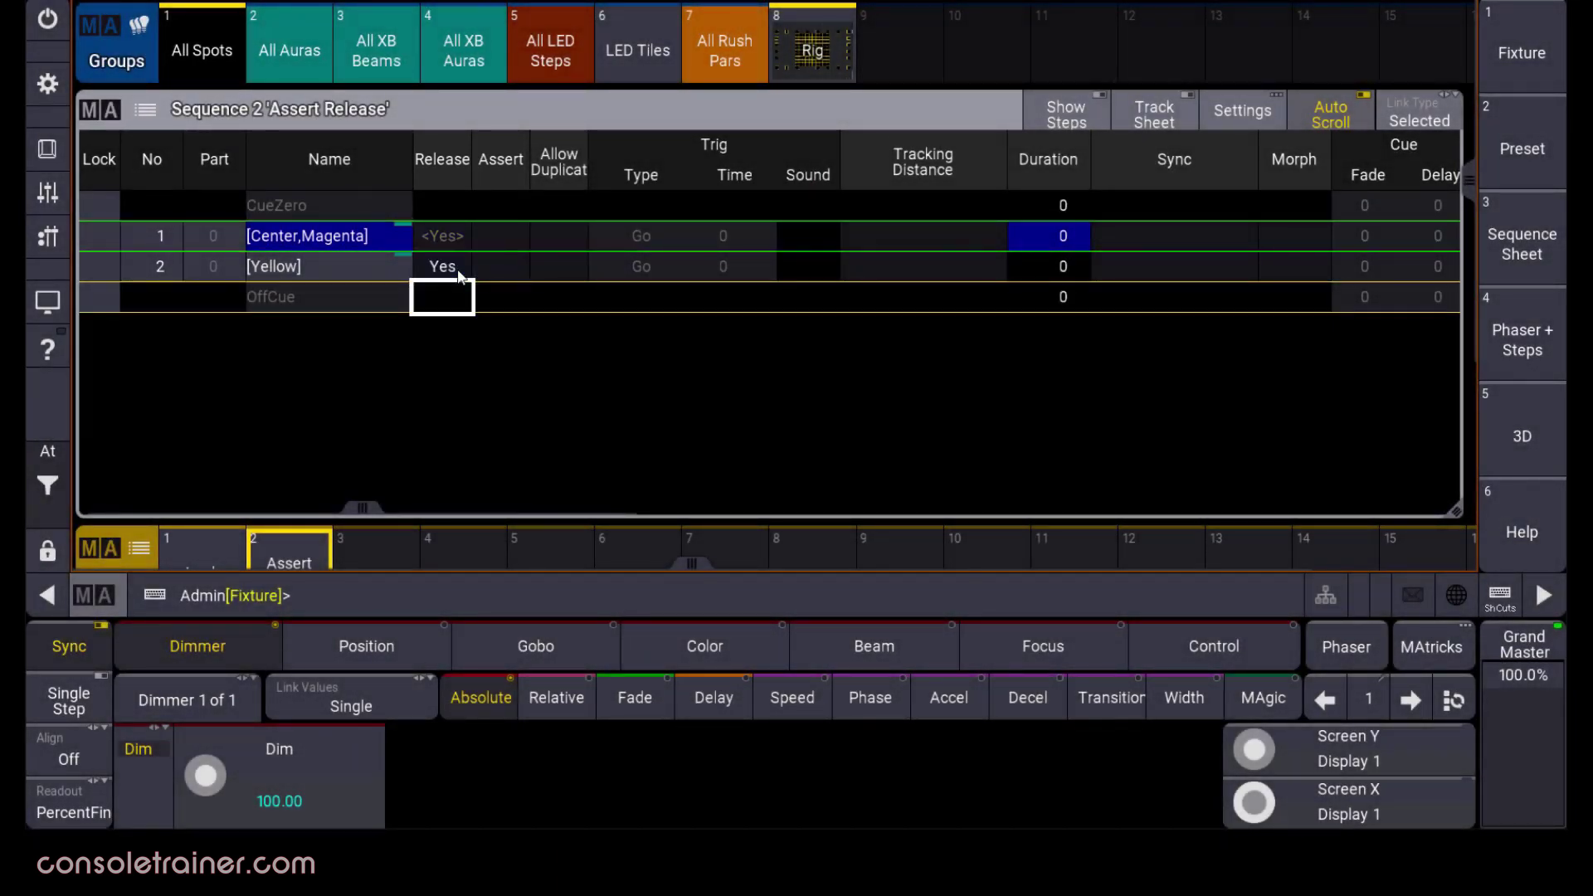
{"action": "left_click", "coordinate": [459, 276]}
{"action": "left_click", "coordinate": [459, 277]}
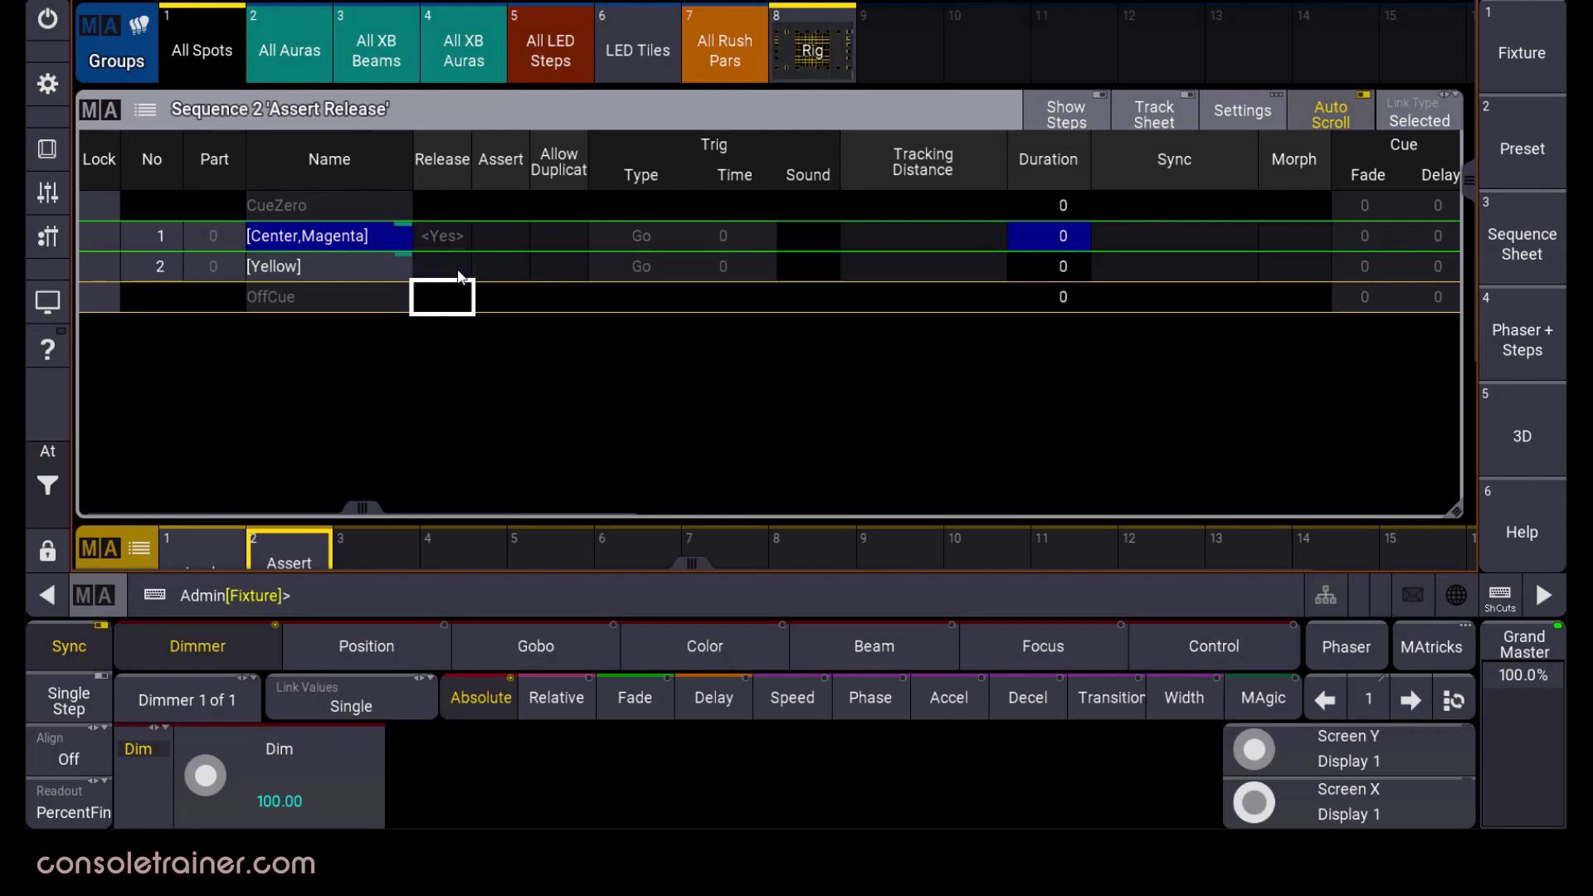
Step: Switch to the view combining fixture sheet, tracking sheet and 3D stage, and clear the programmer
{"action": "left_click", "coordinate": [47, 304]}
{"action": "left_click", "coordinate": [143, 169]}
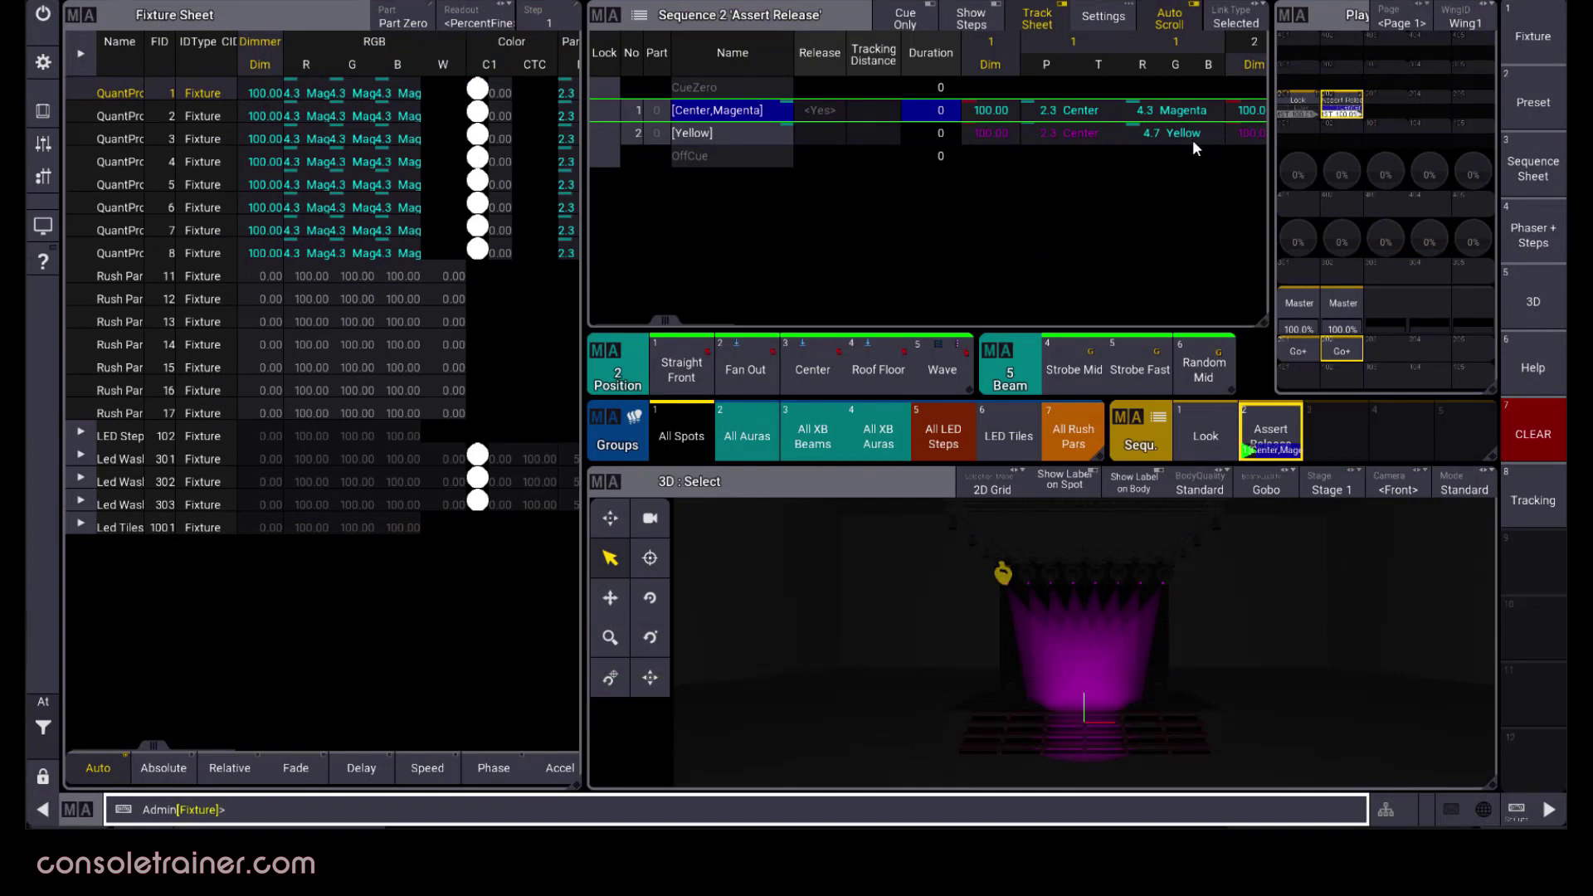
{"action": "left_click", "coordinate": [38, 718]}
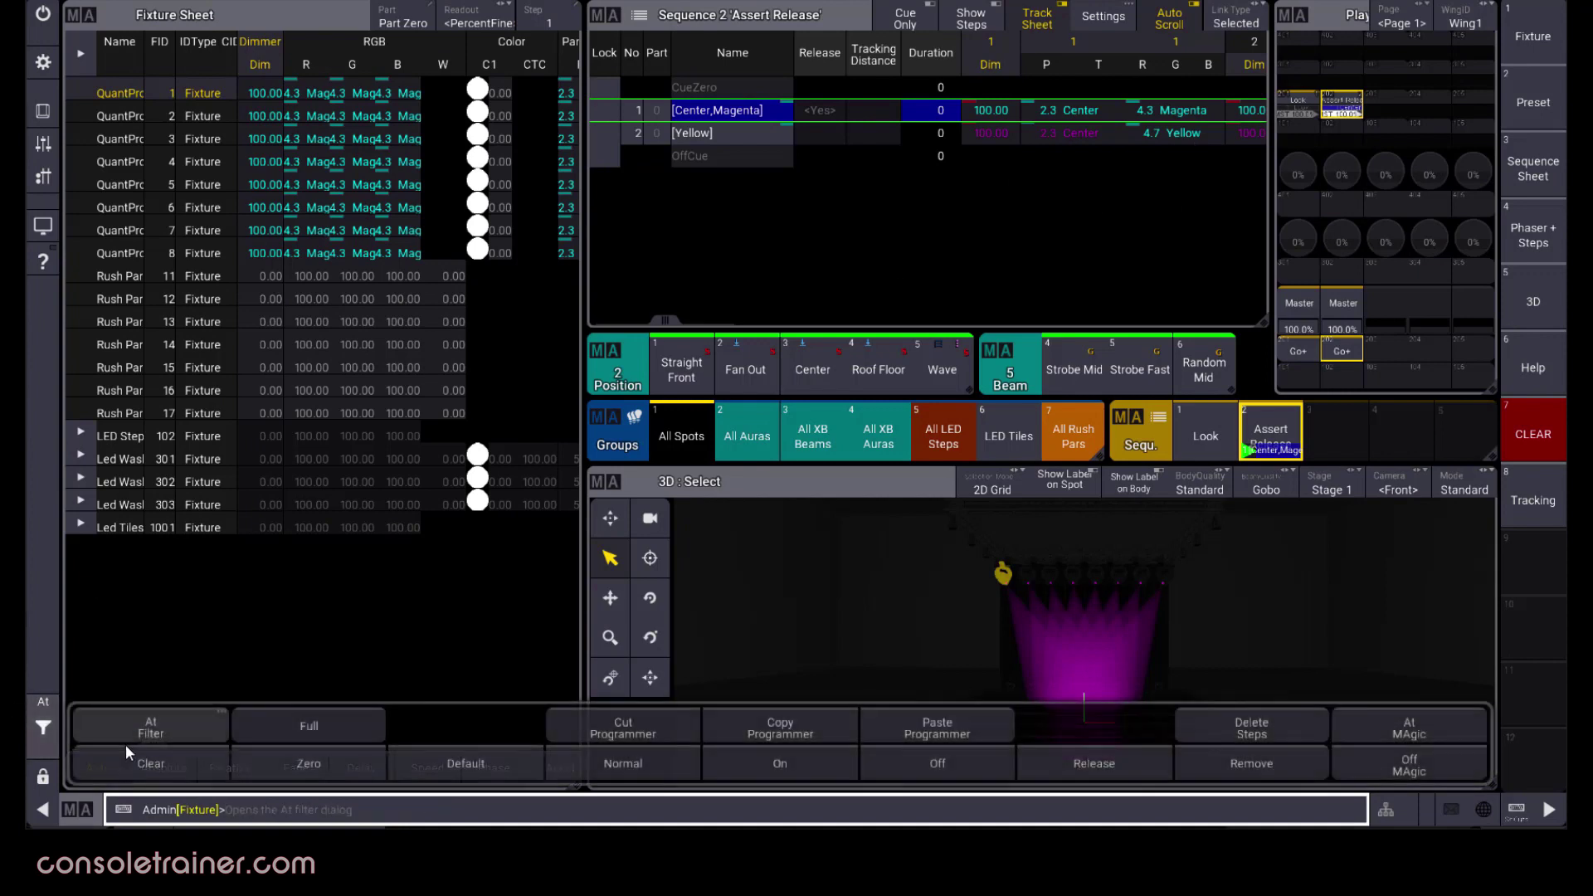
{"action": "left_click", "coordinate": [151, 771]}
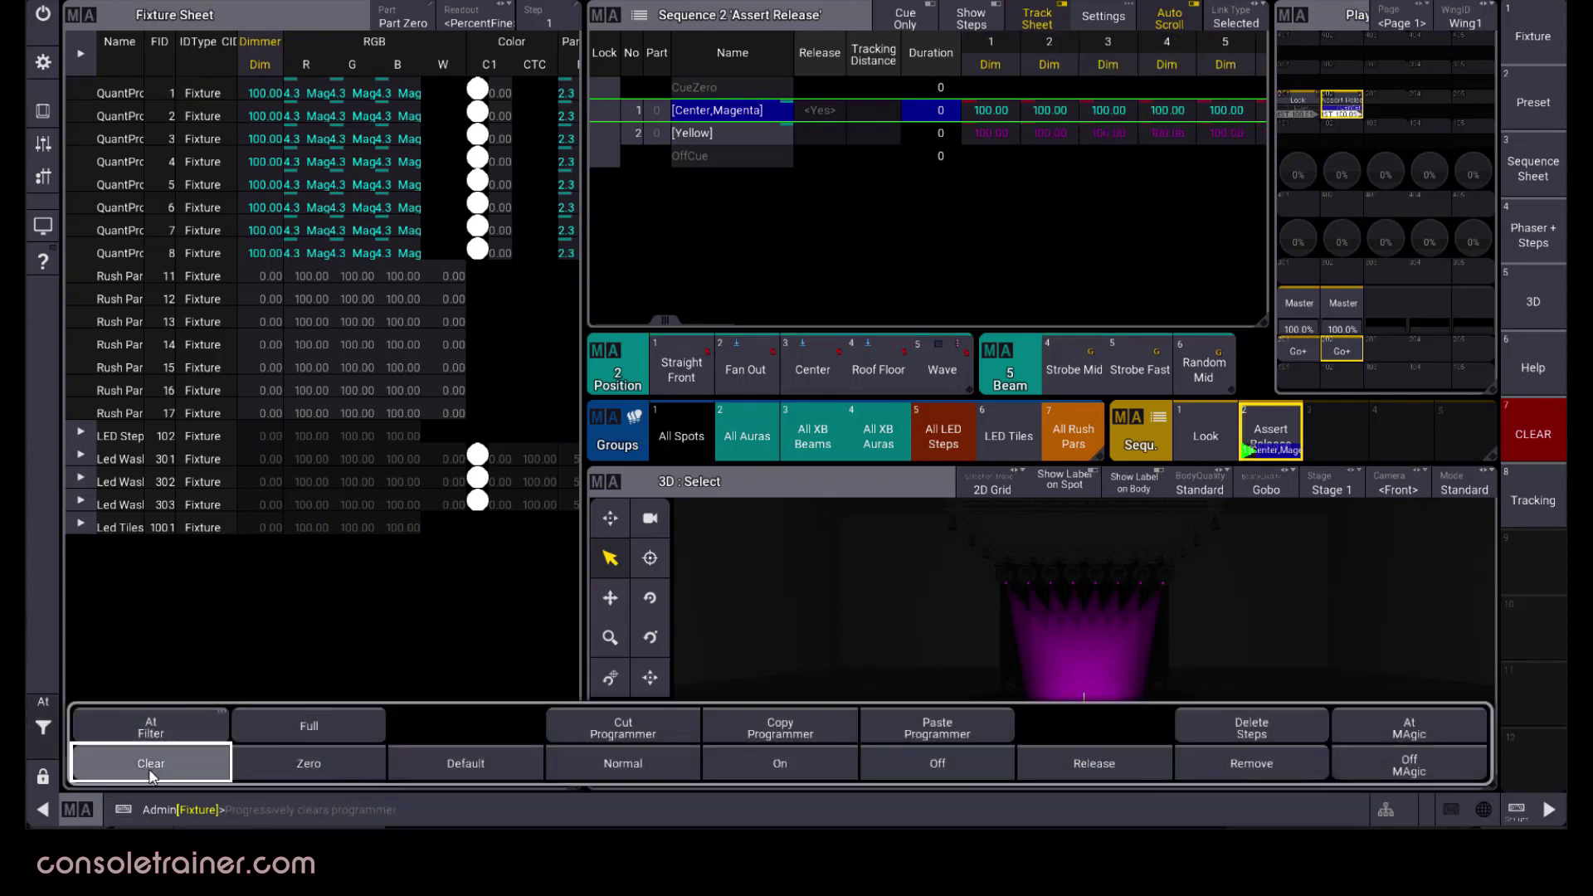
Step: Play the Assert Release sequence forward to the Yellow cue and around to cue 1
{"action": "left_click", "coordinate": [1356, 351]}
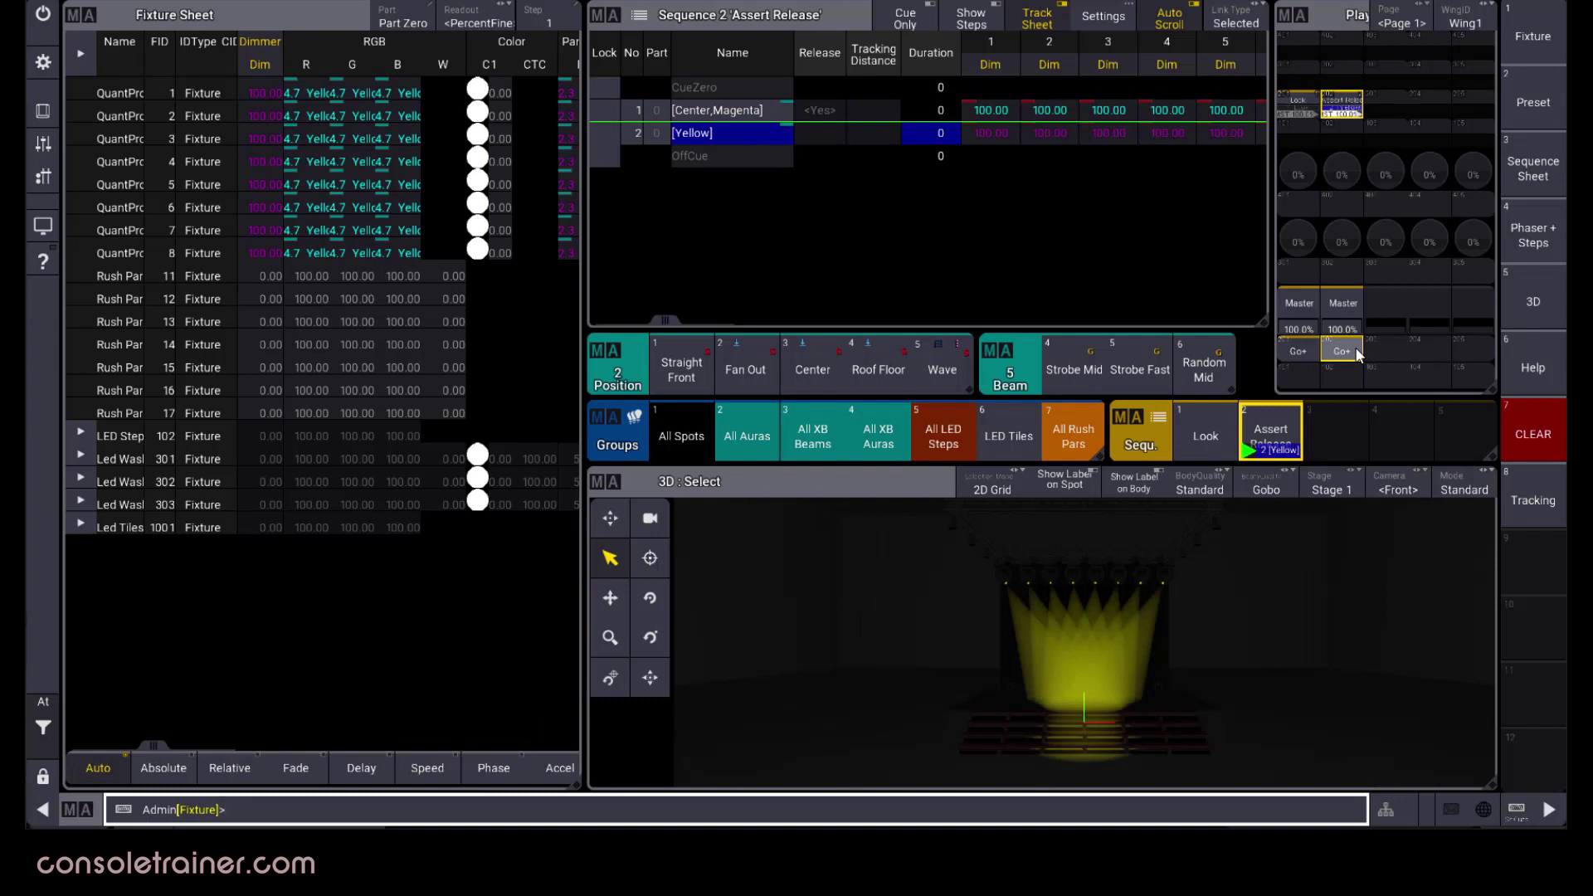
{"action": "left_click", "coordinate": [1356, 351]}
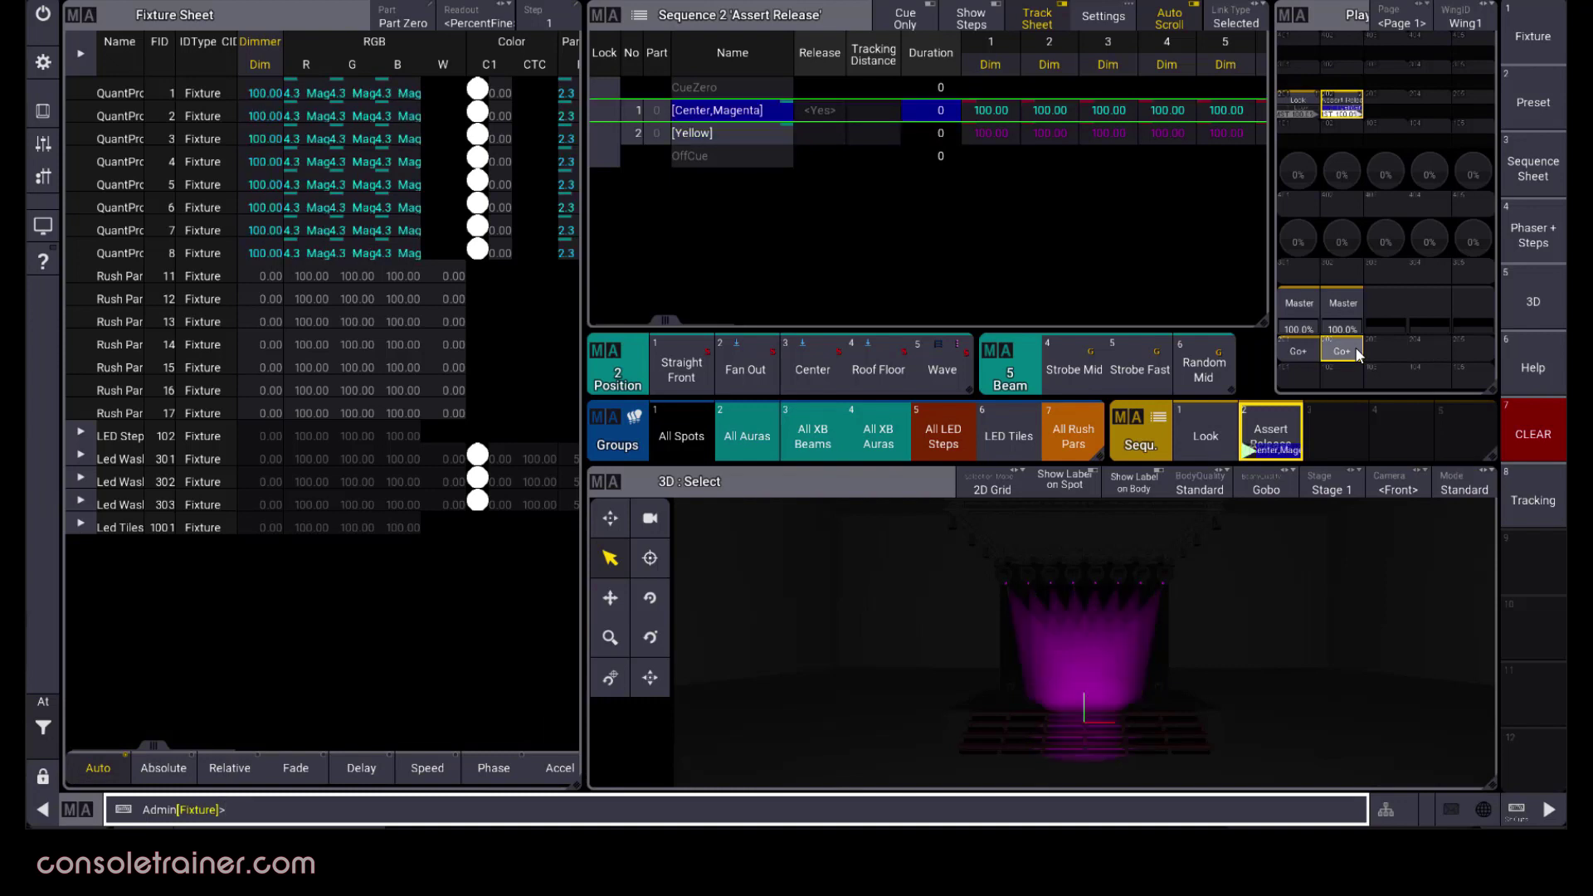
Step: Set Release to Yes on the Yellow cue and play the Assert Release sequence through both cues
{"action": "left_click", "coordinate": [819, 136]}
{"action": "left_click", "coordinate": [820, 136]}
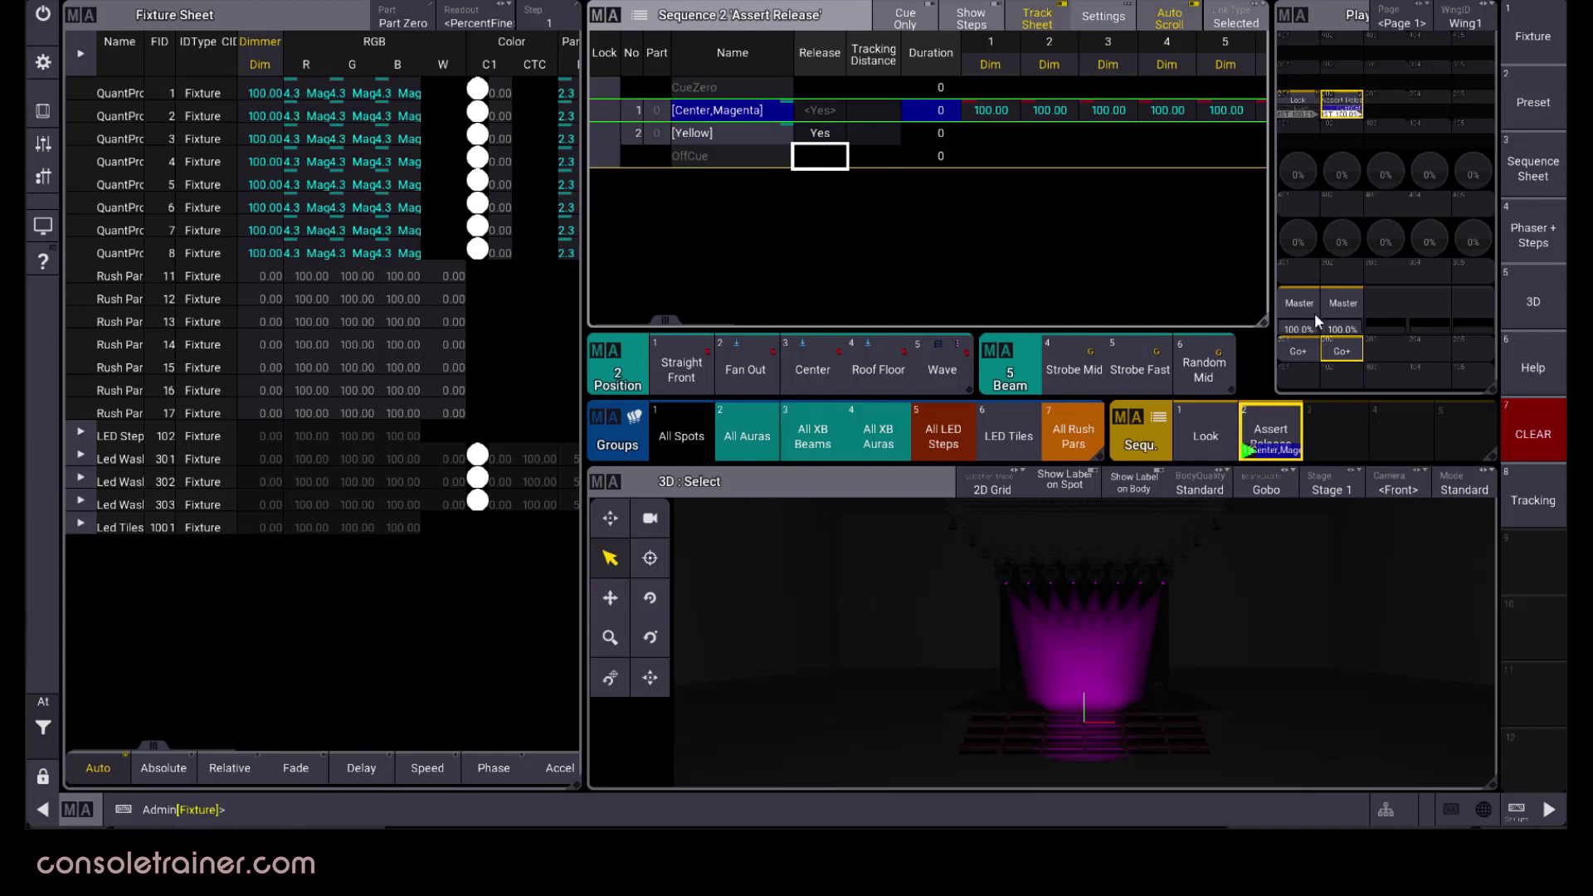
{"action": "left_click", "coordinate": [1351, 351]}
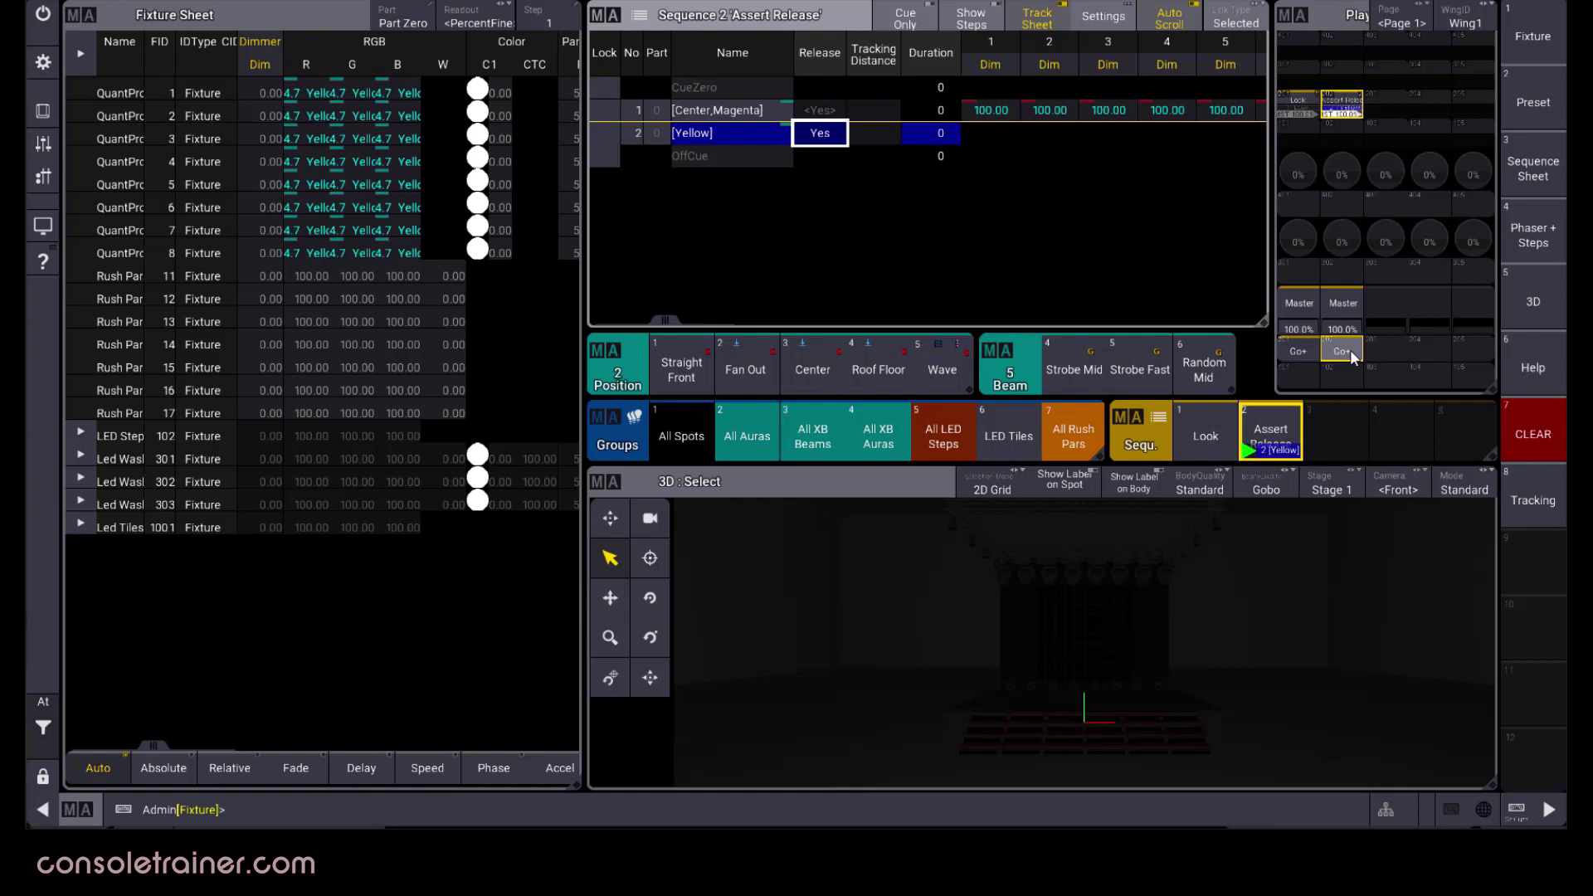
{"action": "left_click", "coordinate": [1351, 355]}
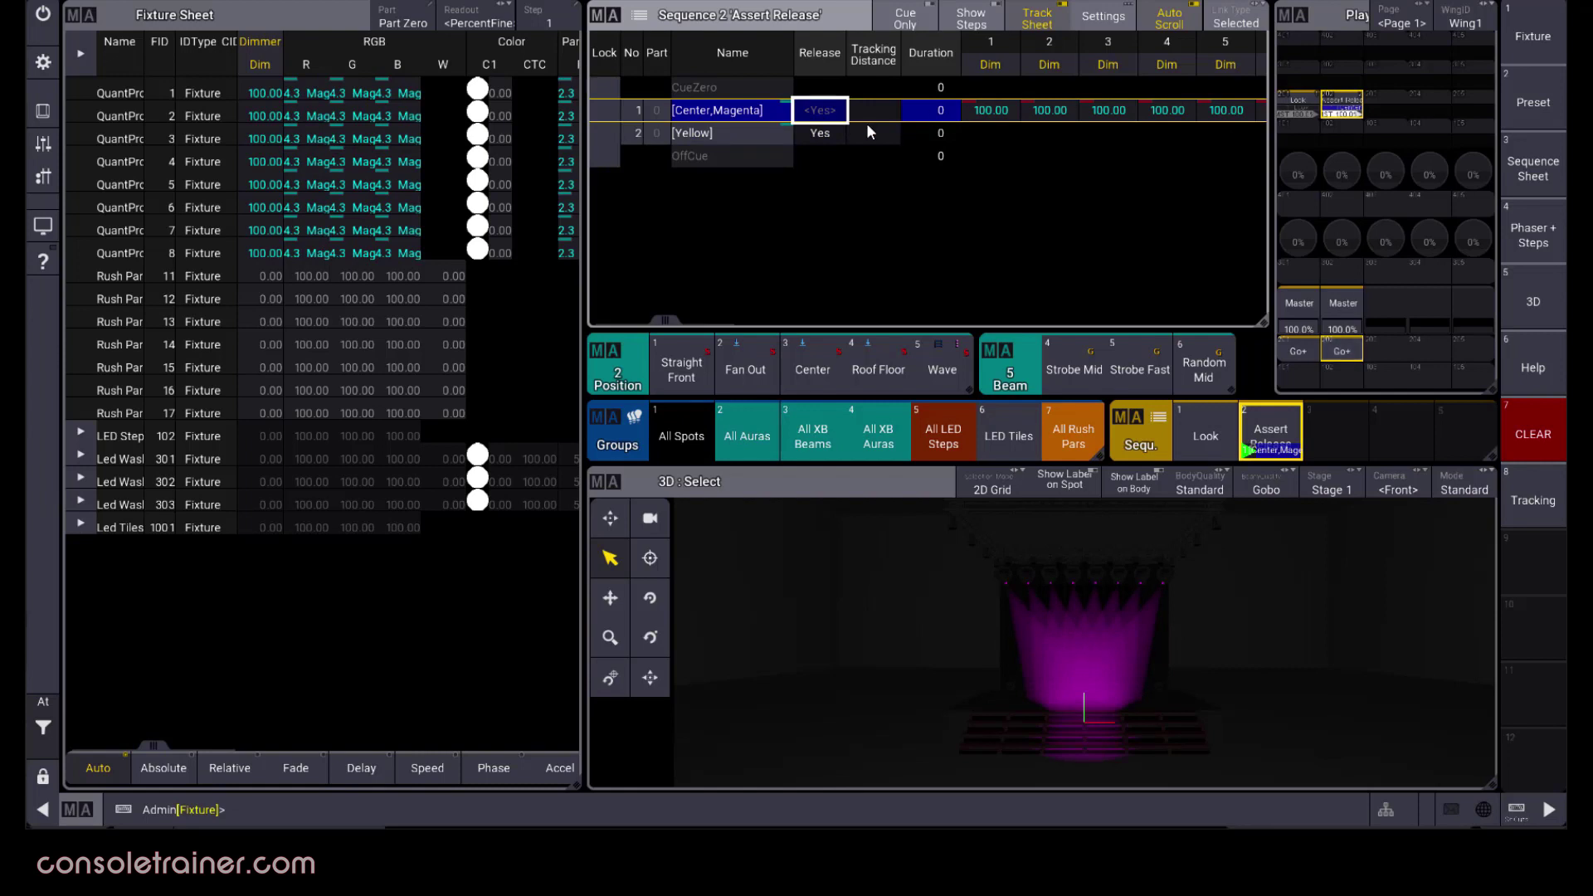
Step: Remove the Release setting from the Yellow cue
{"action": "left_click", "coordinate": [836, 138]}
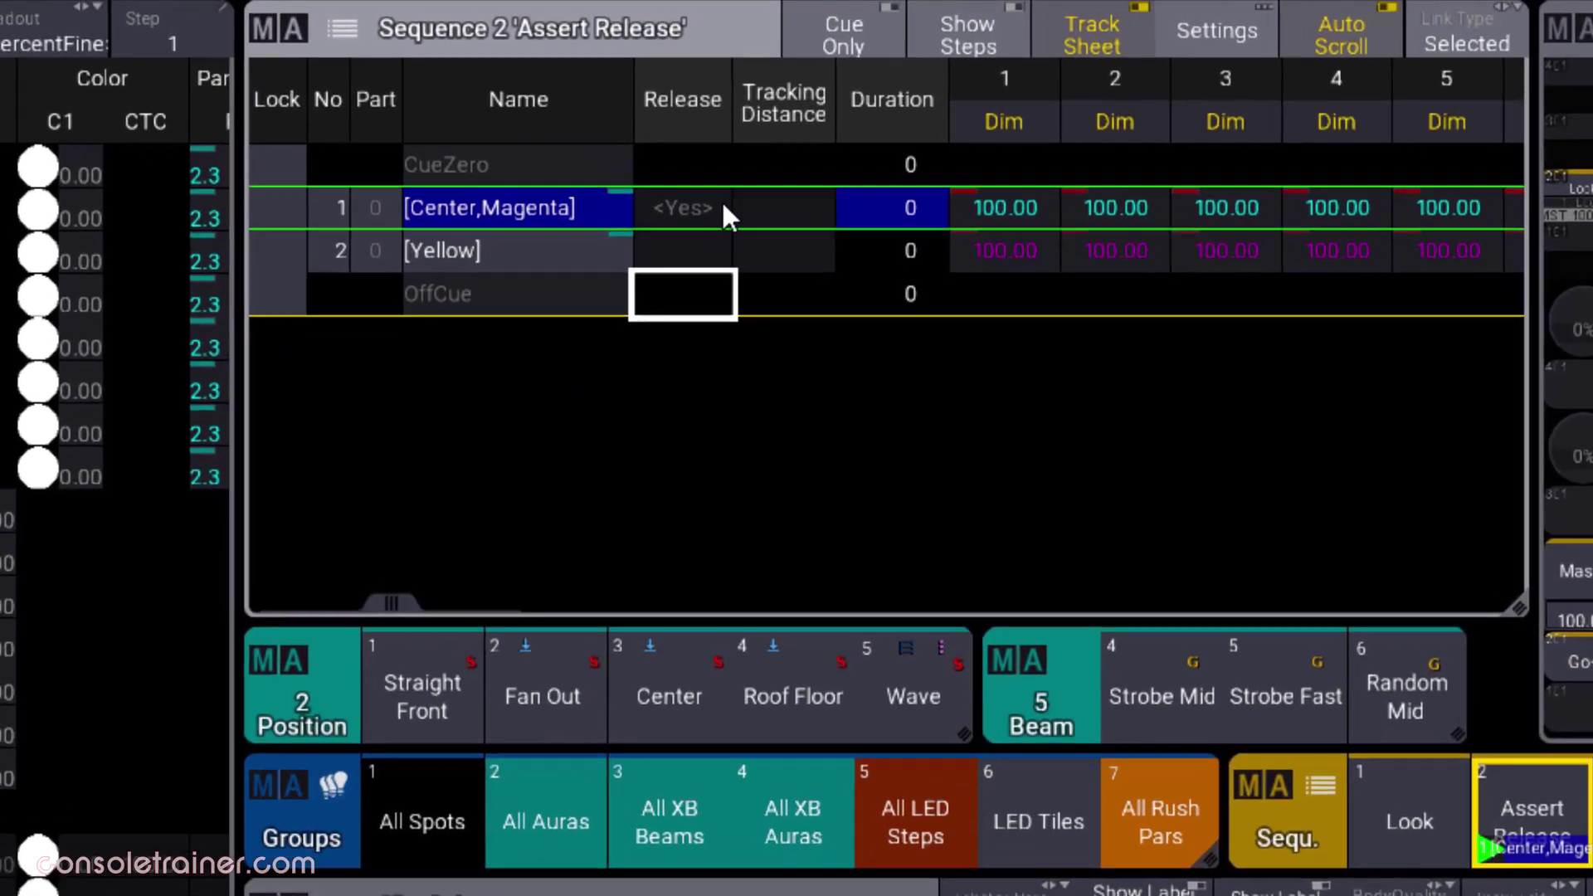
{"action": "left_click", "coordinate": [834, 110]}
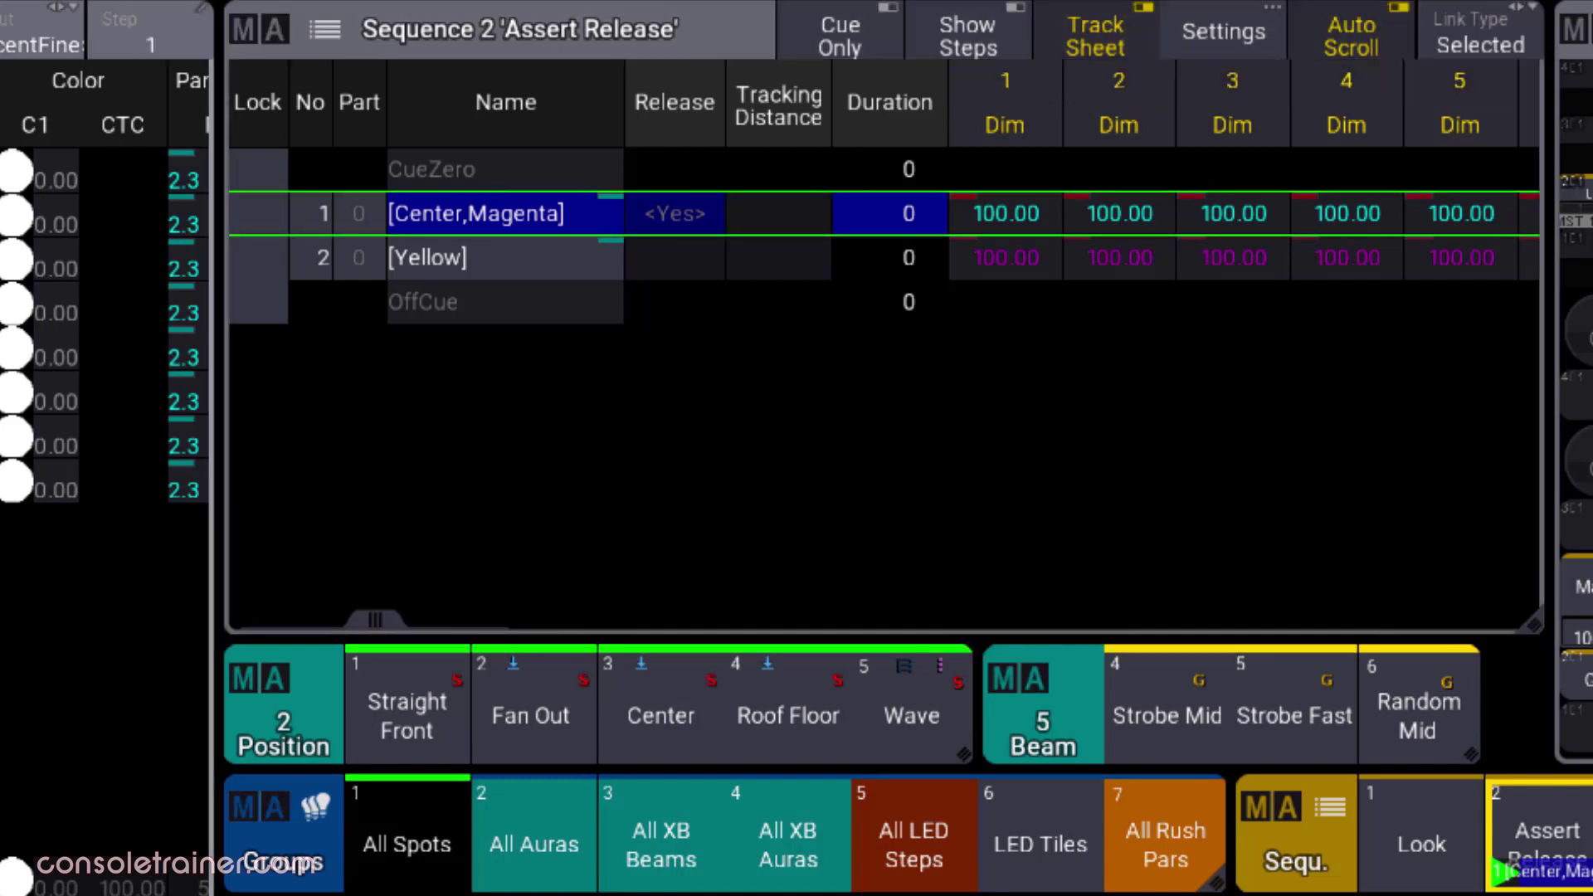
Step: Switch Release First Cue off and back on in the Assert Release sequence settings
{"action": "left_click", "coordinate": [1203, 52]}
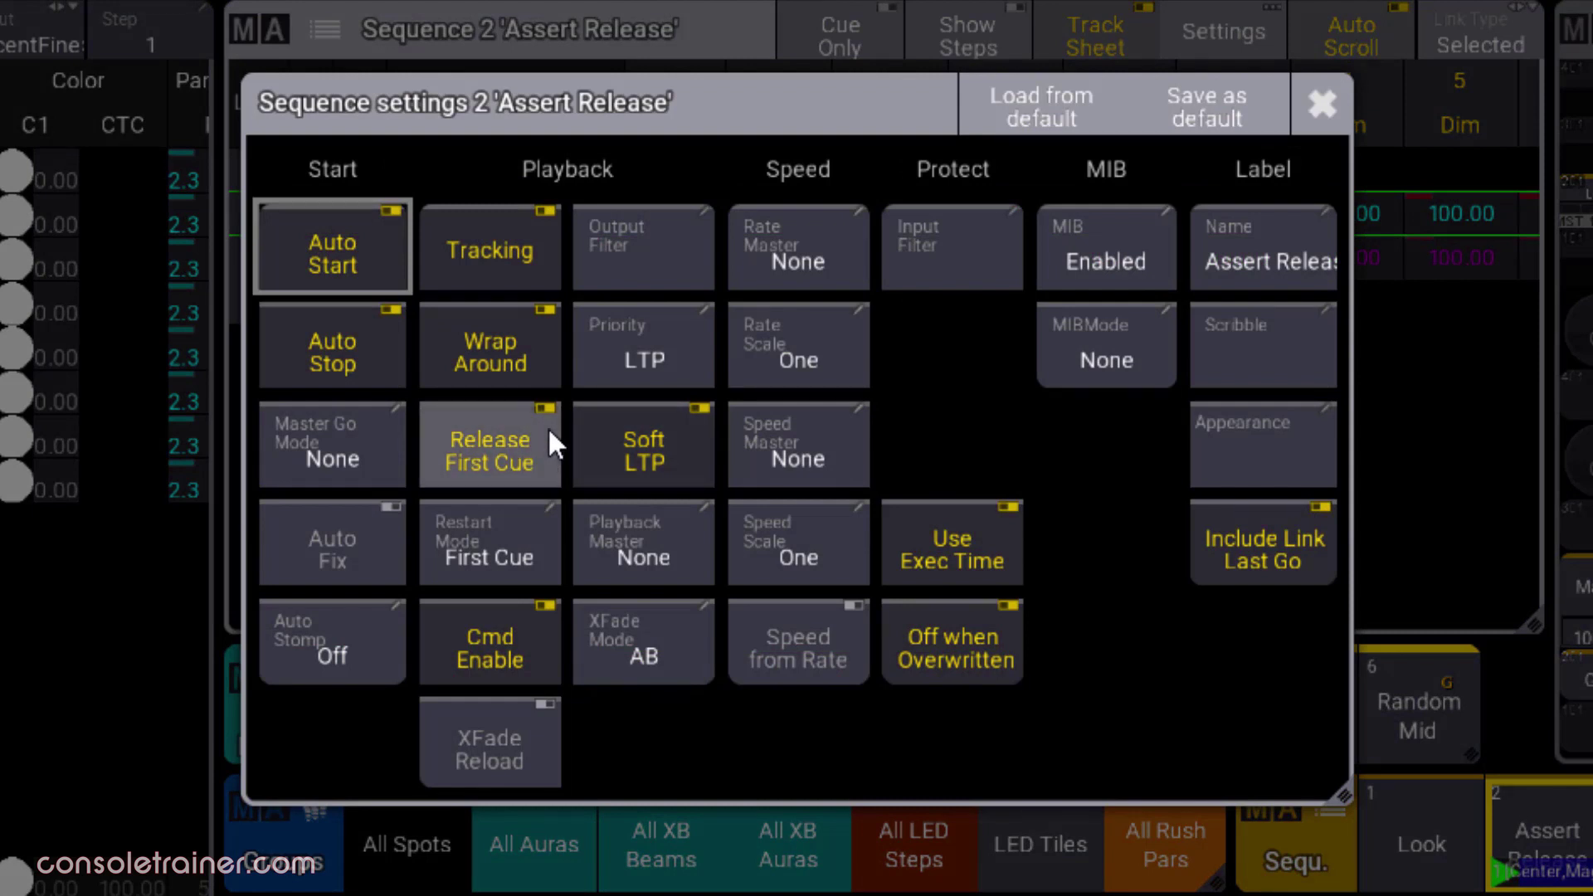
{"action": "left_click", "coordinate": [547, 427]}
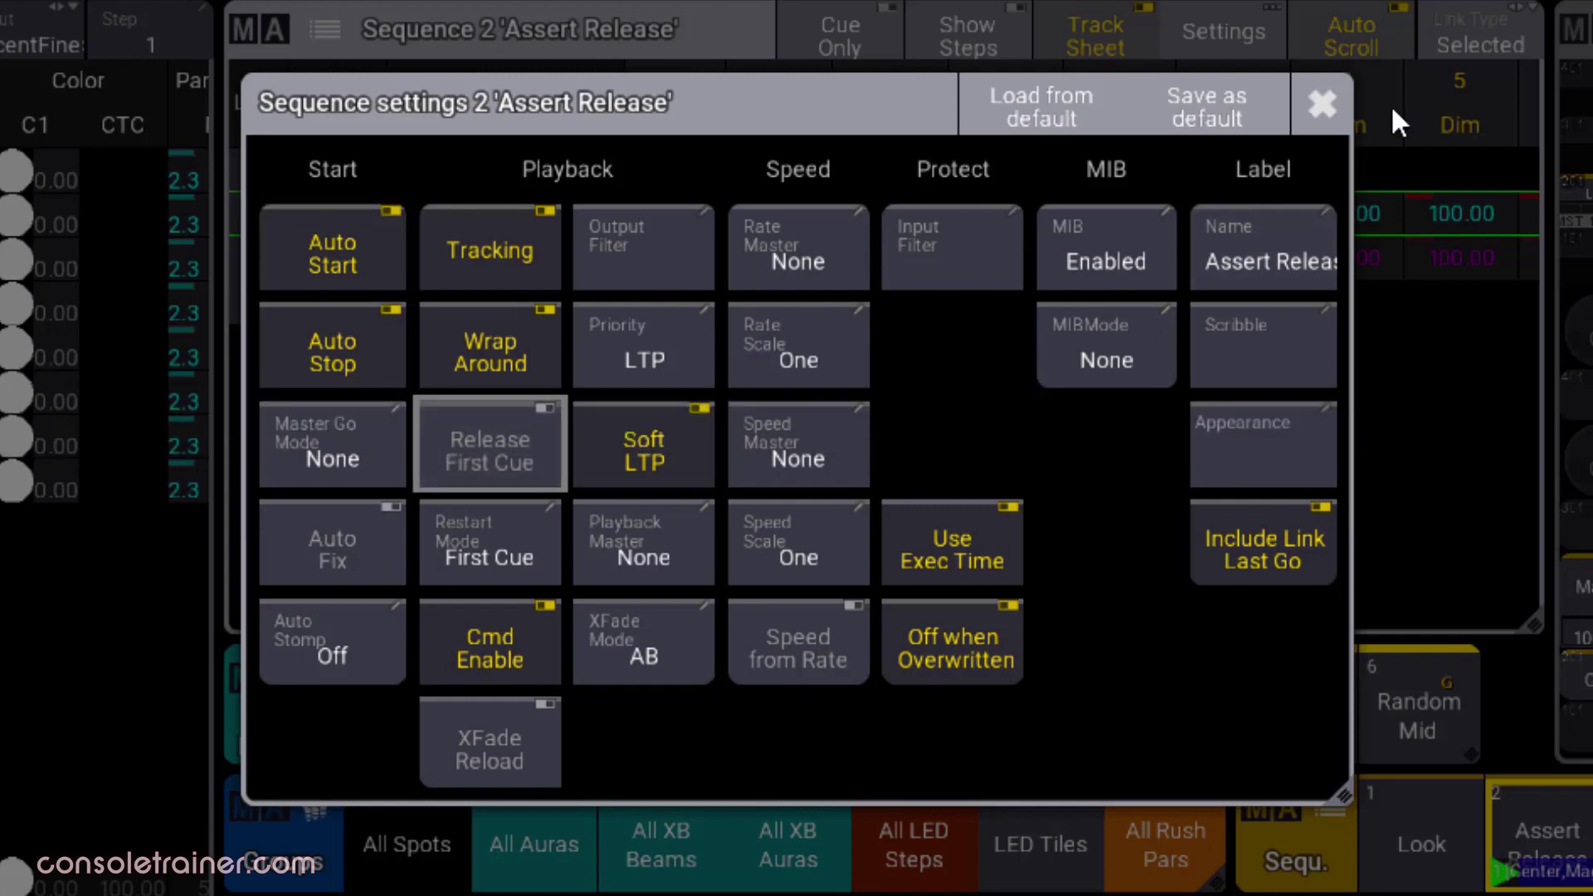
{"action": "left_click", "coordinate": [1316, 97]}
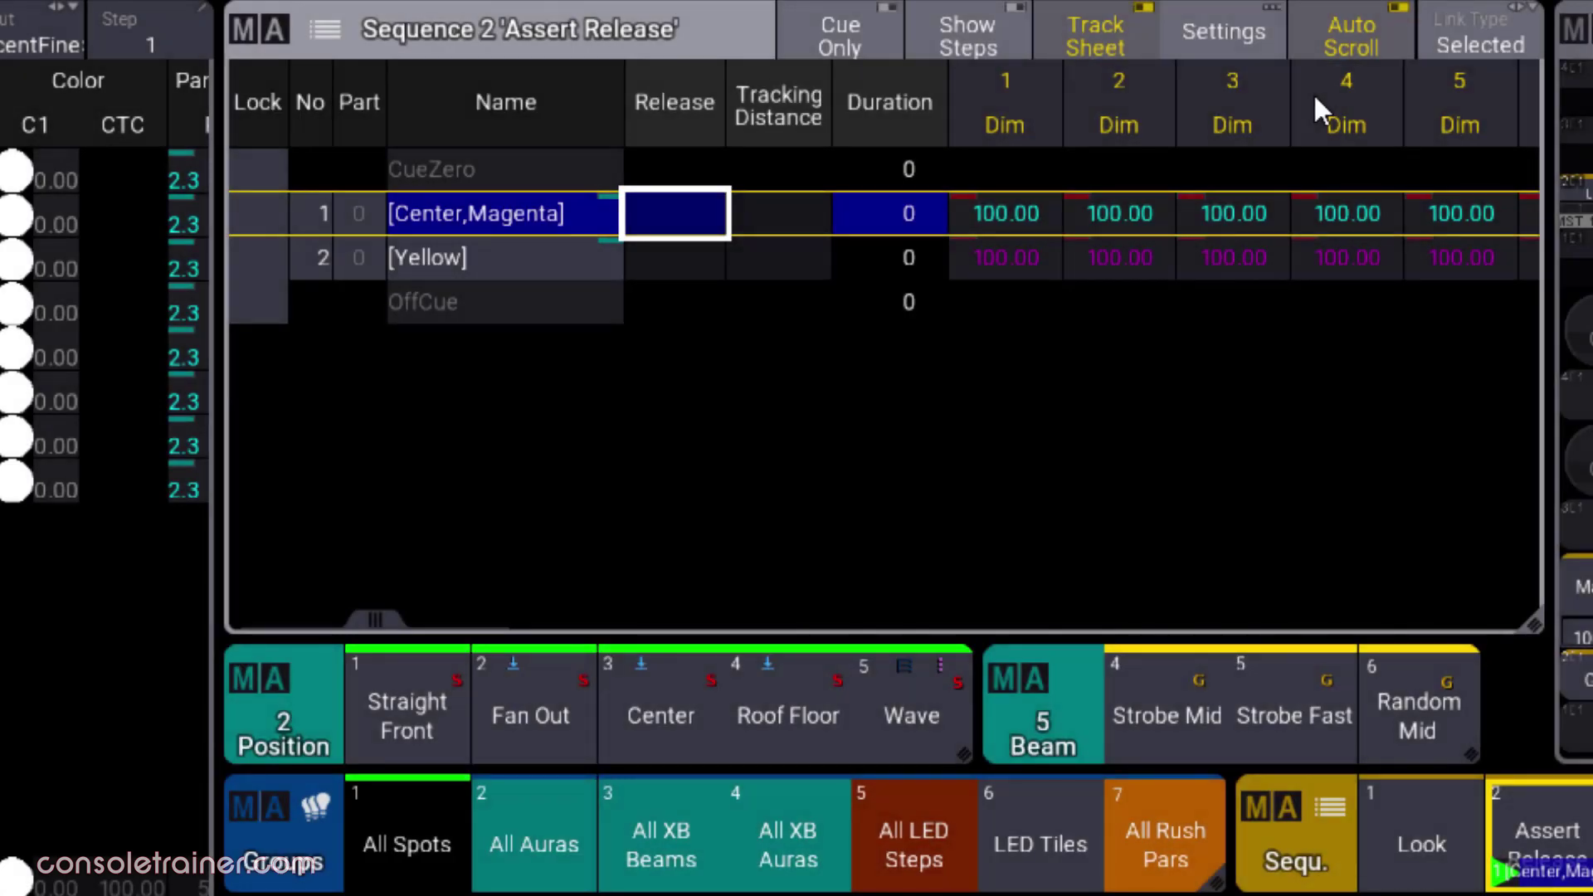
{"action": "left_click", "coordinate": [1245, 43]}
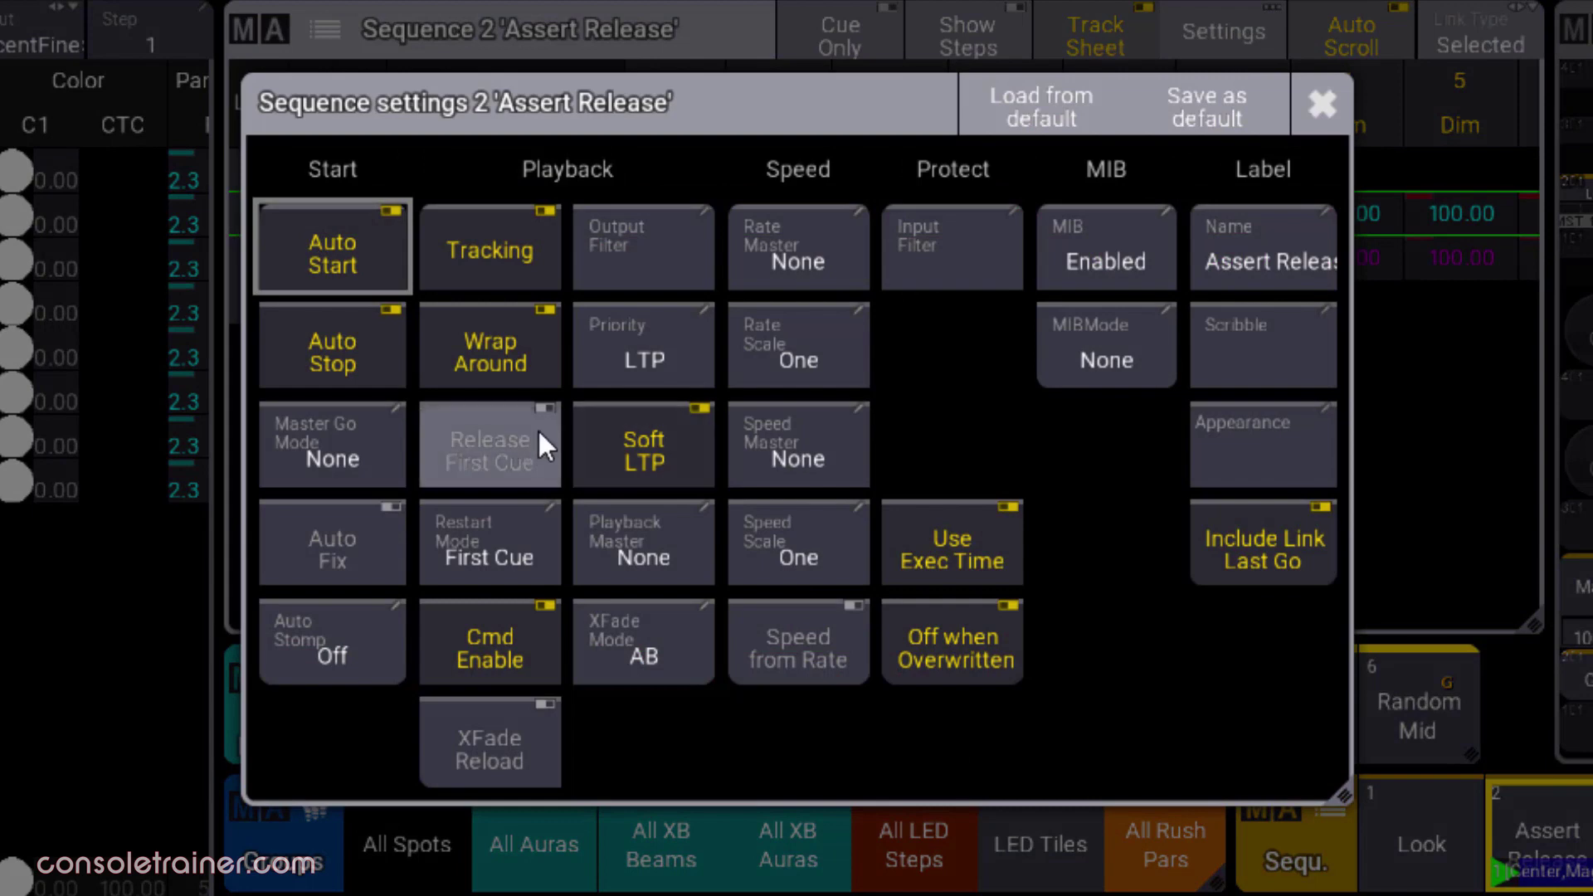
{"action": "left_click", "coordinate": [538, 428]}
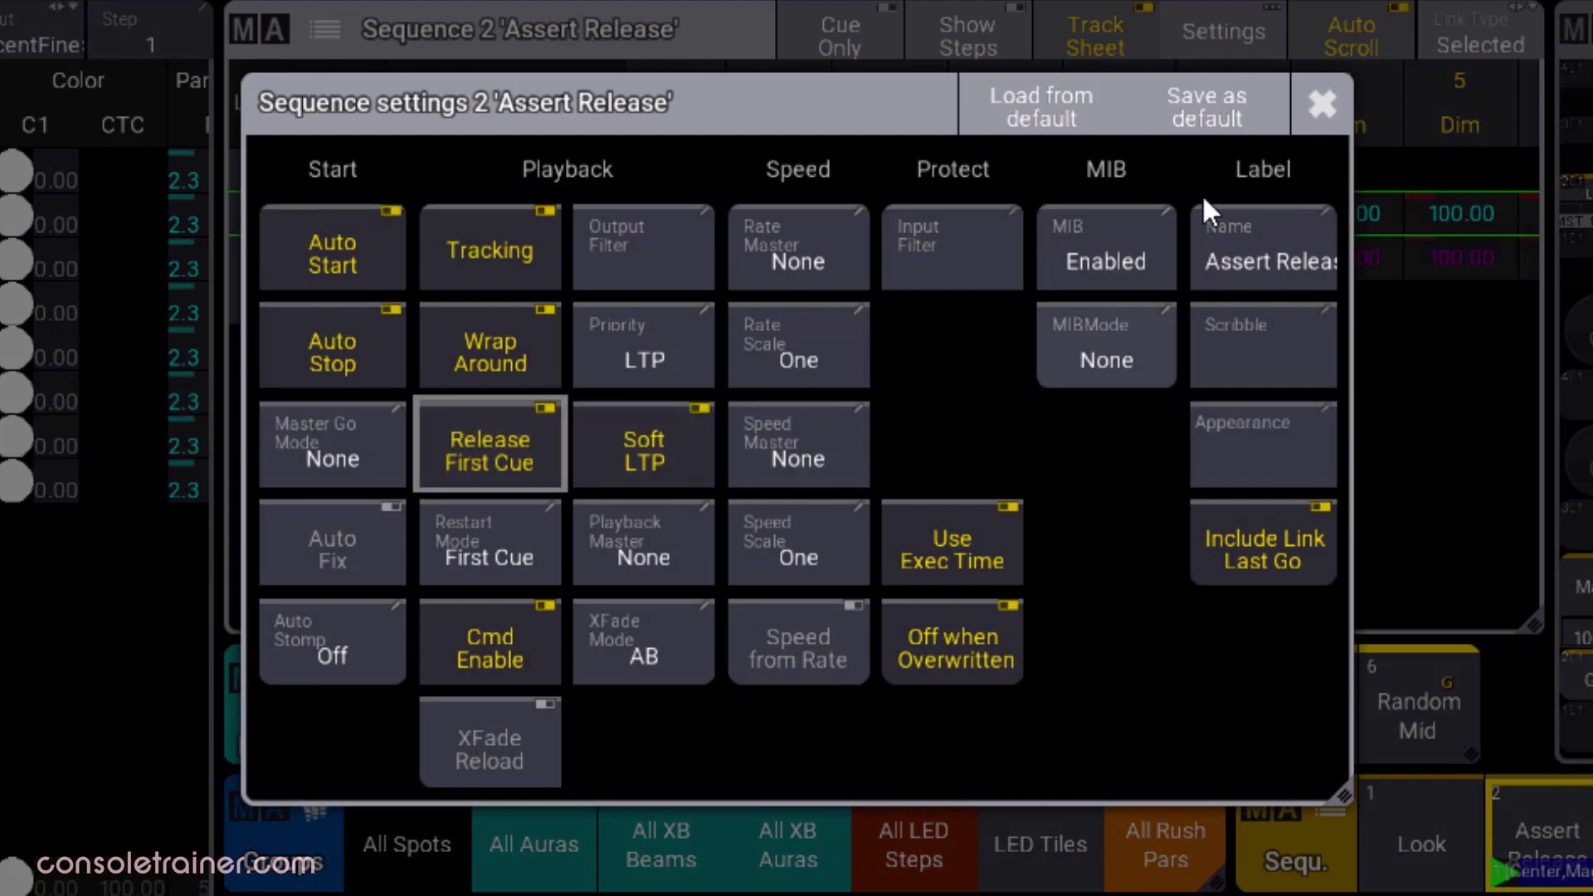
{"action": "left_click", "coordinate": [1323, 104]}
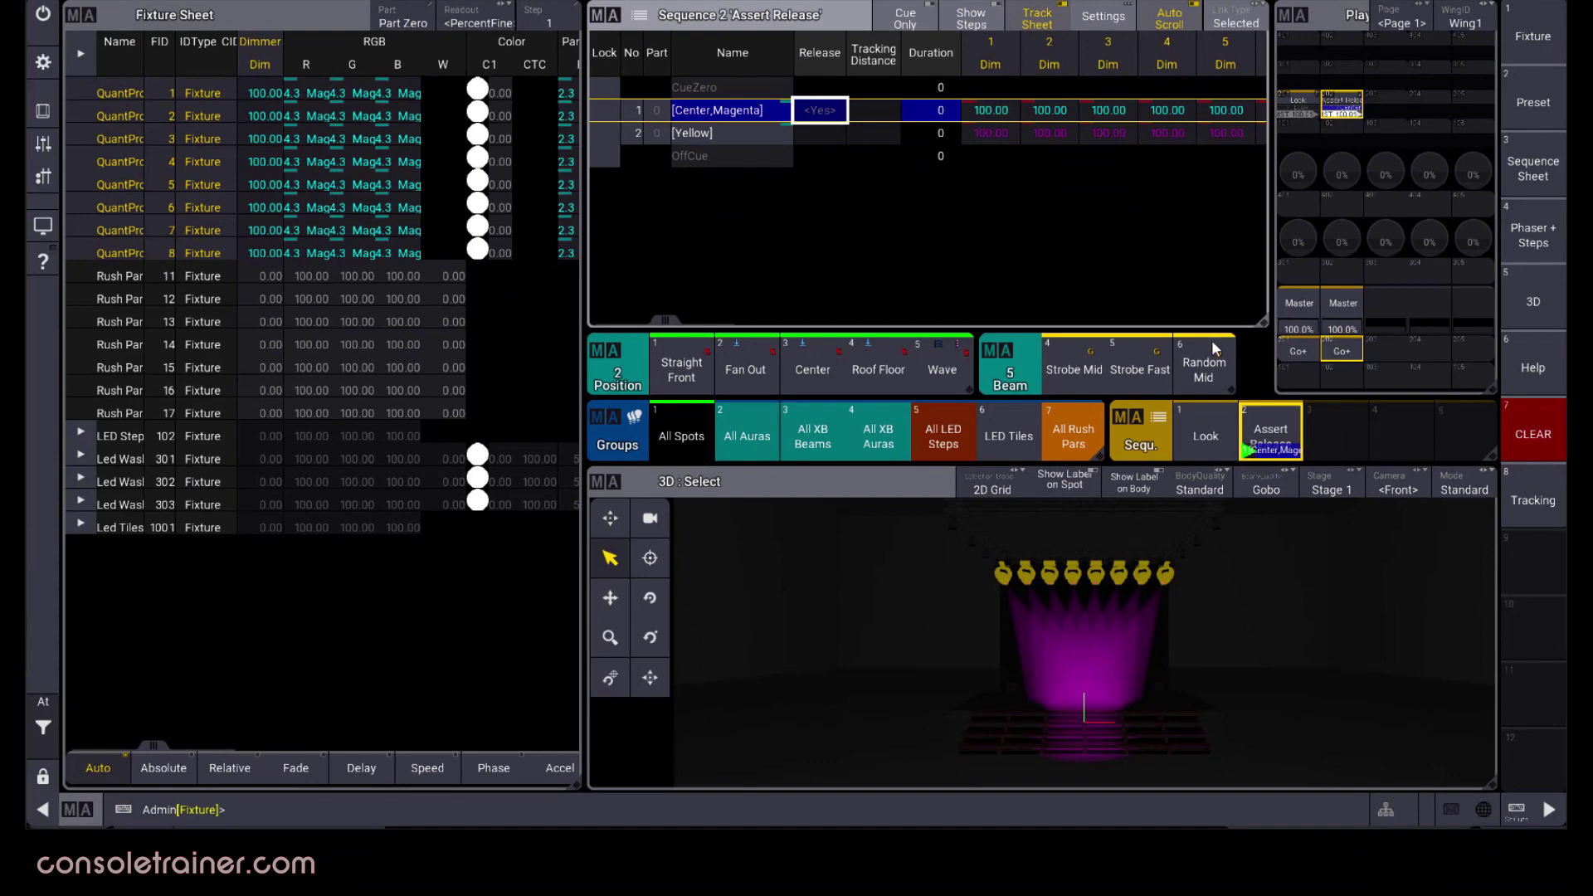
Step: Apply the Random Mid beam preset to the selected spots and store it into cue 2 with Merge
{"action": "left_click", "coordinate": [1204, 358]}
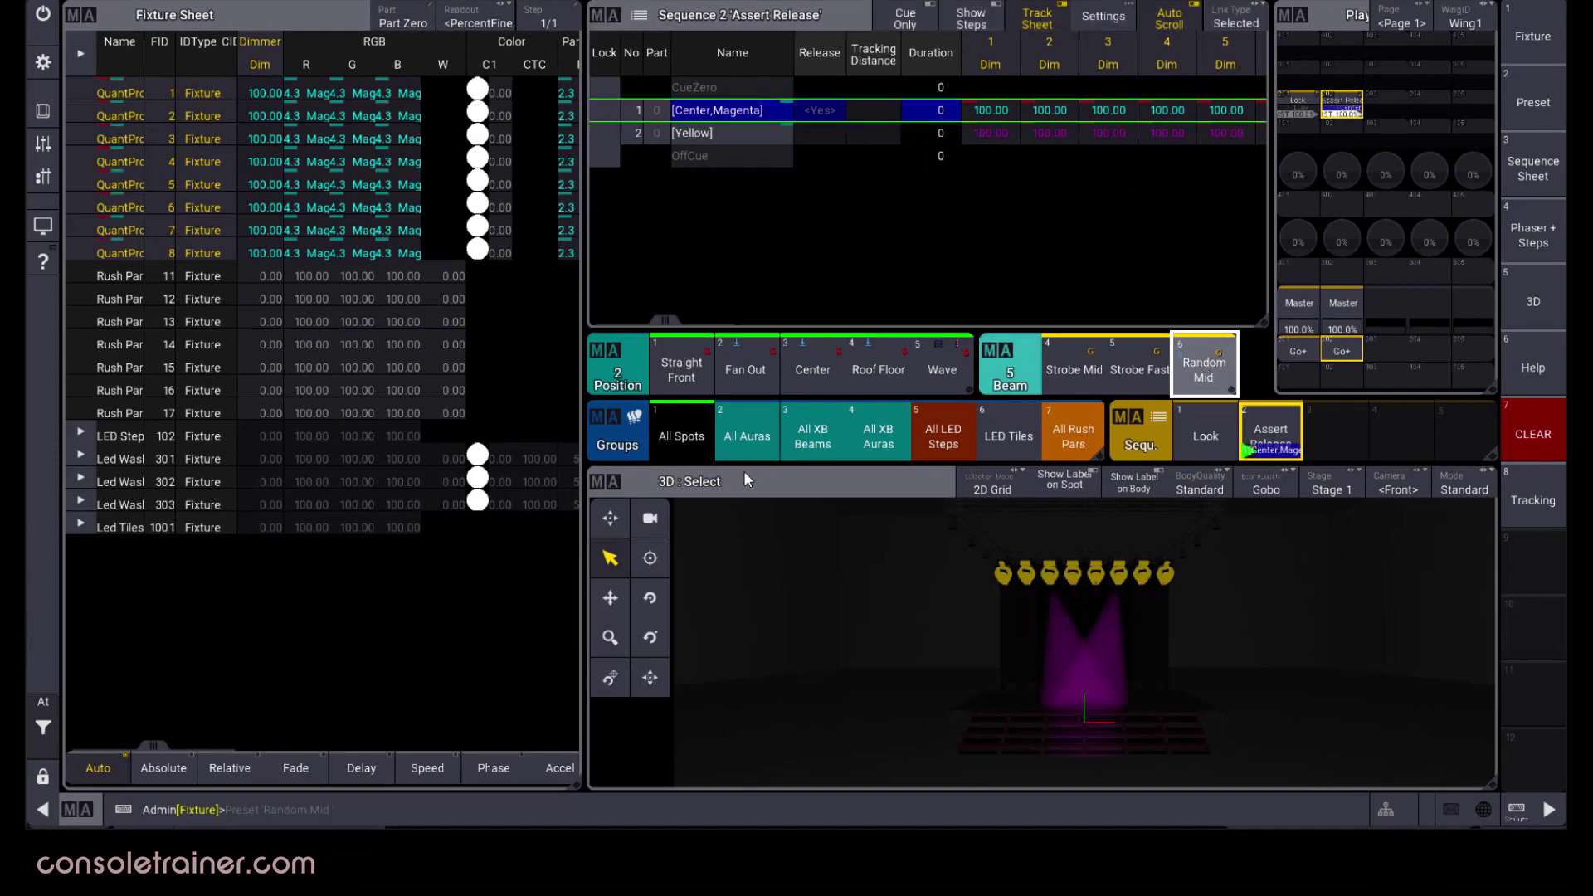
{"action": "left_click", "coordinate": [382, 798]}
{"action": "type", "text": "store 2"}
{"action": "key", "text": "Return"}
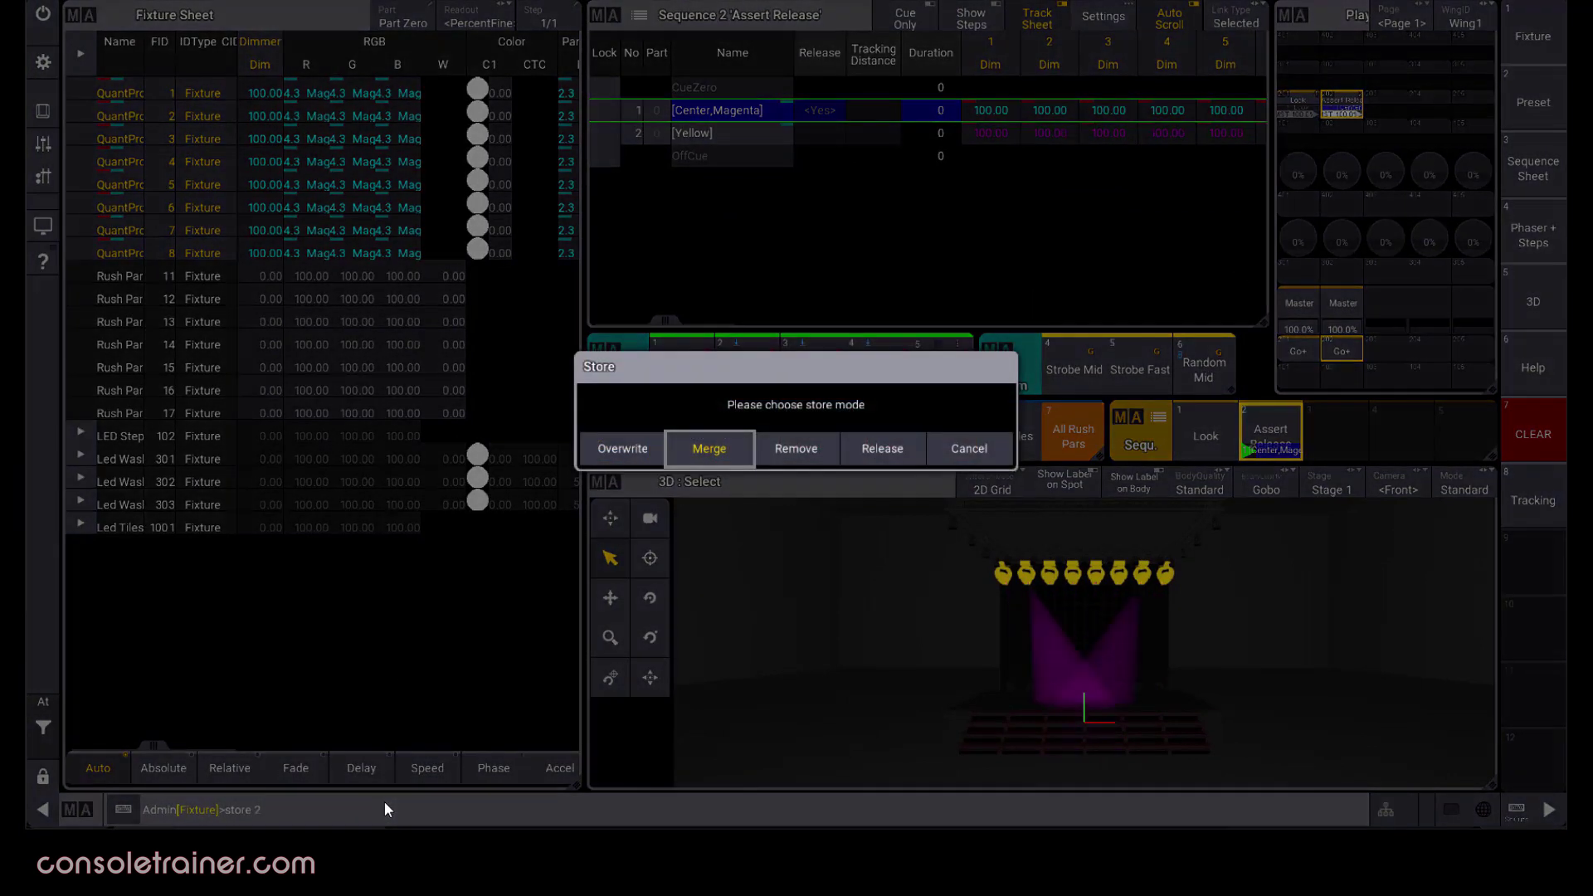
{"action": "left_click", "coordinate": [750, 455]}
Step: Clear the programmer and play the Assert Release sequence through its two cues twice
{"action": "left_click", "coordinate": [45, 735]}
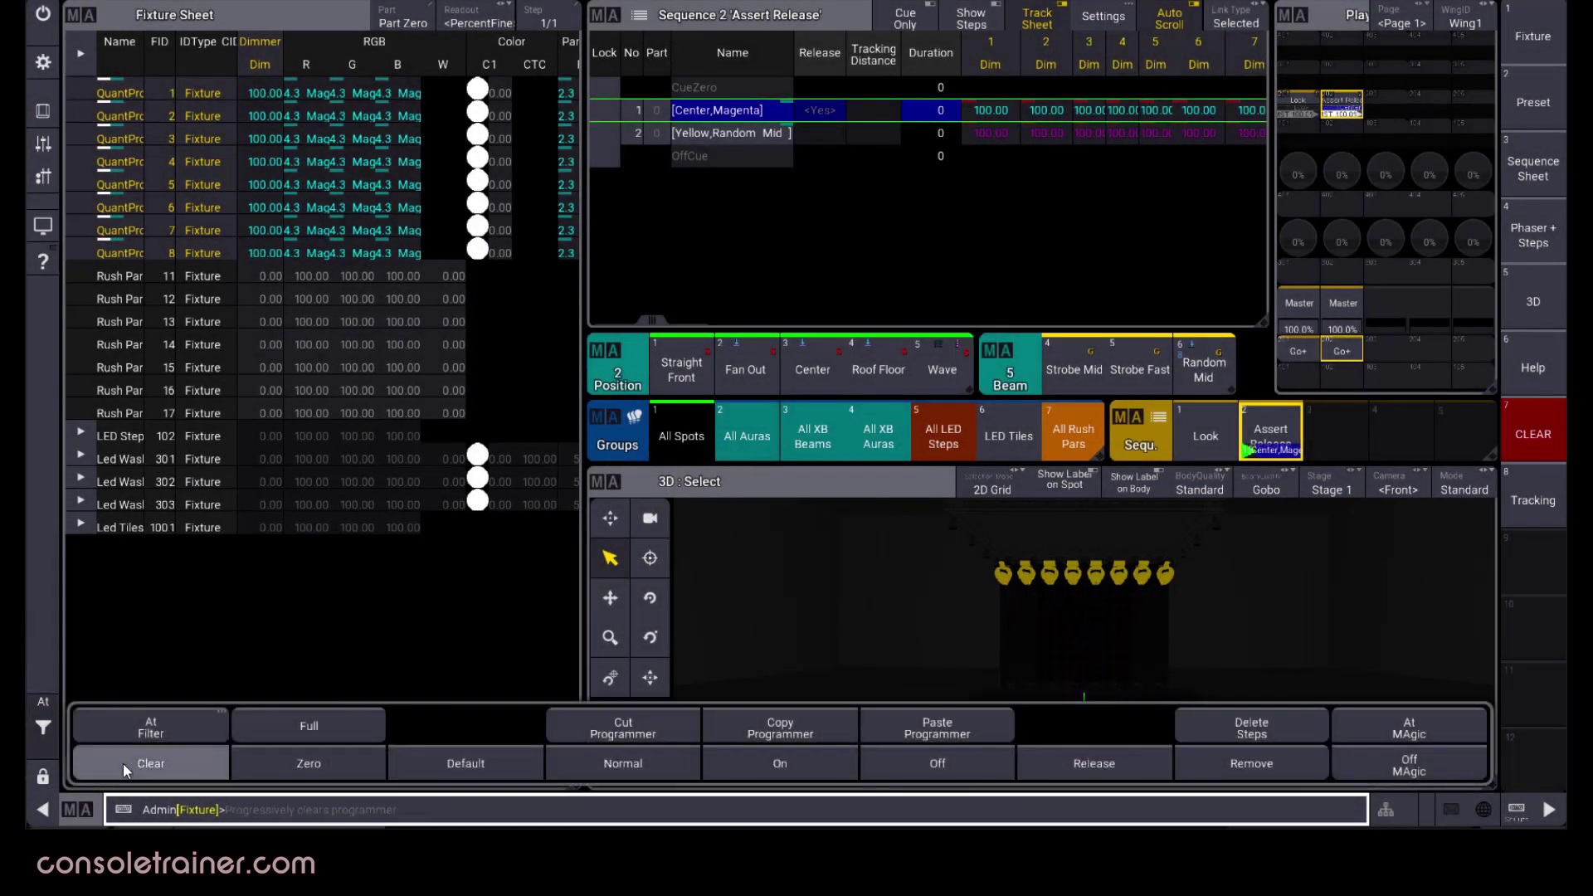
{"action": "left_click", "coordinate": [123, 764]}
{"action": "left_click", "coordinate": [1359, 352]}
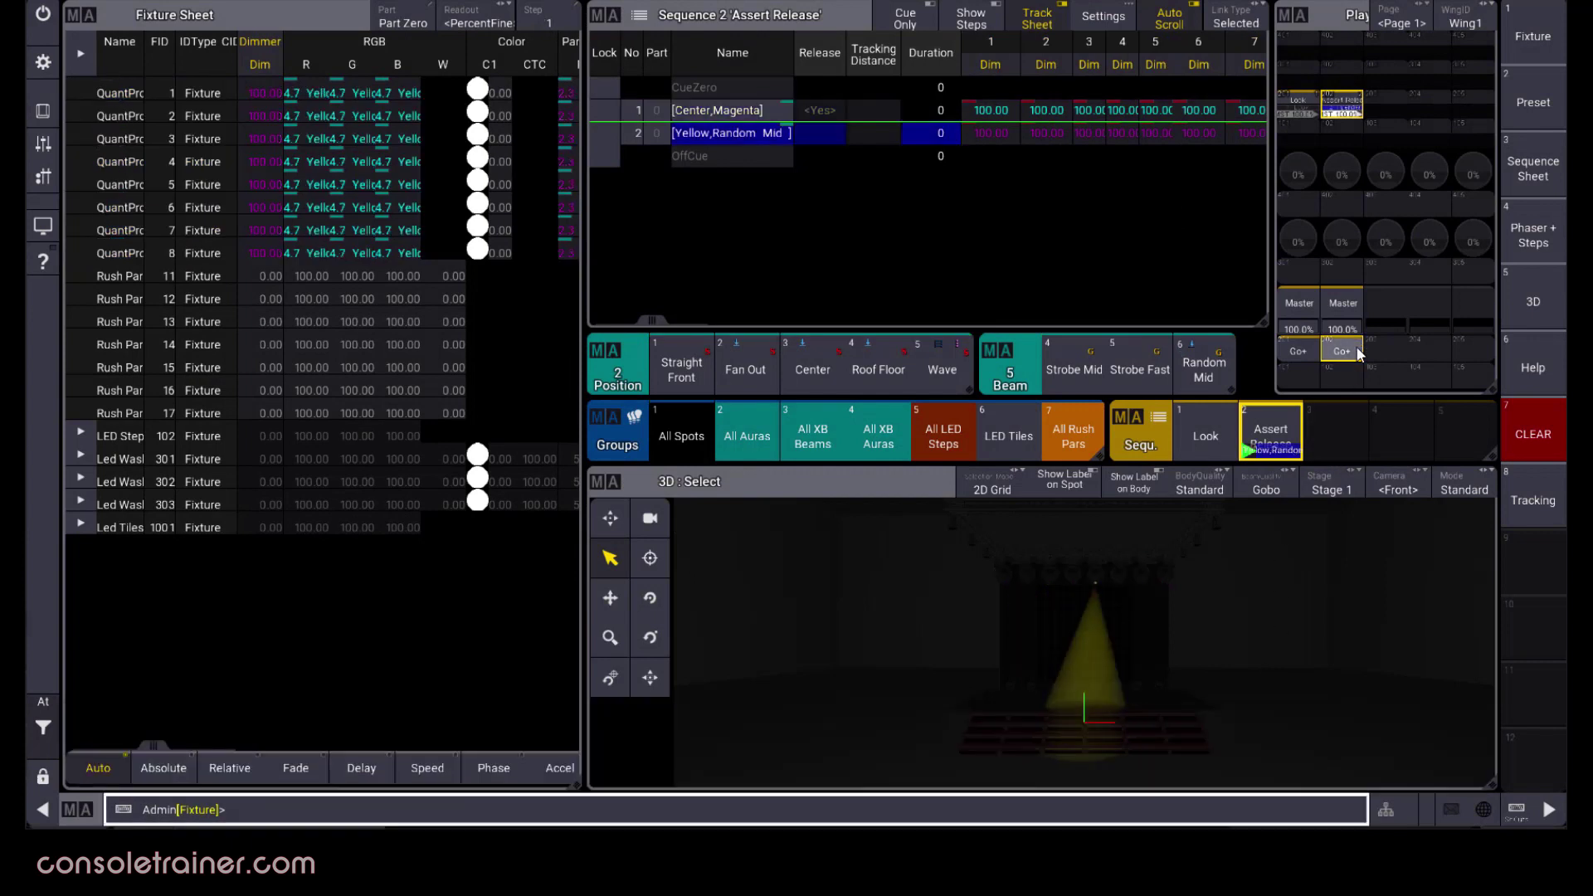
{"action": "left_click", "coordinate": [1359, 351]}
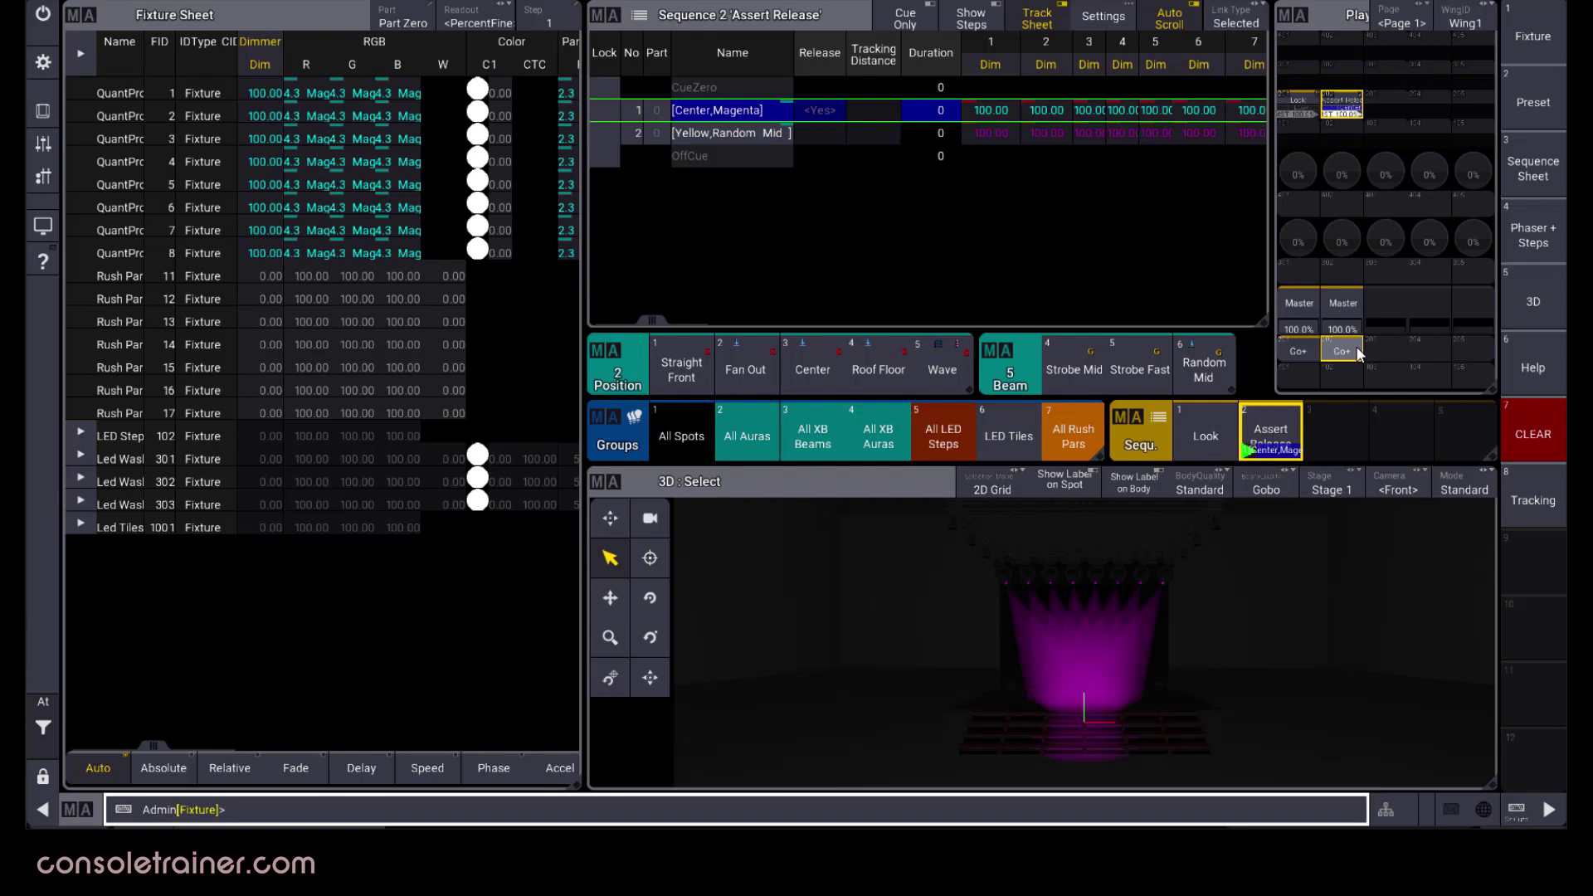
{"action": "left_click", "coordinate": [1359, 352]}
{"action": "left_click", "coordinate": [1358, 352]}
Step: Turn off Release First Cue in the Assert Release sequence settings and advance the sequence playback
{"action": "left_click", "coordinate": [1104, 16]}
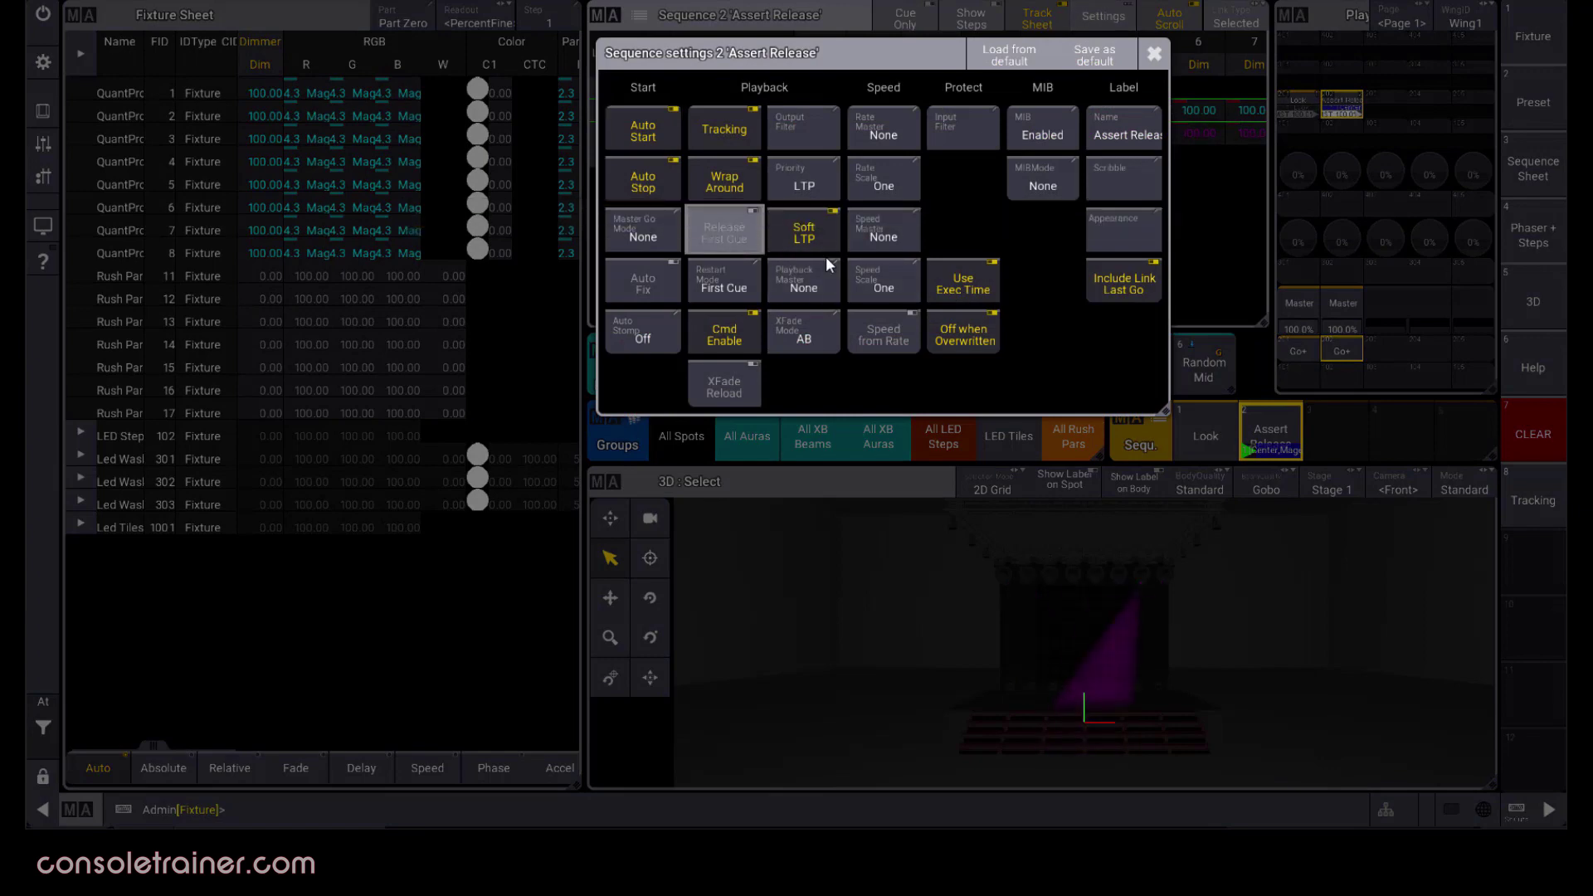
{"action": "left_click", "coordinate": [1154, 54]}
{"action": "left_click", "coordinate": [1340, 350]}
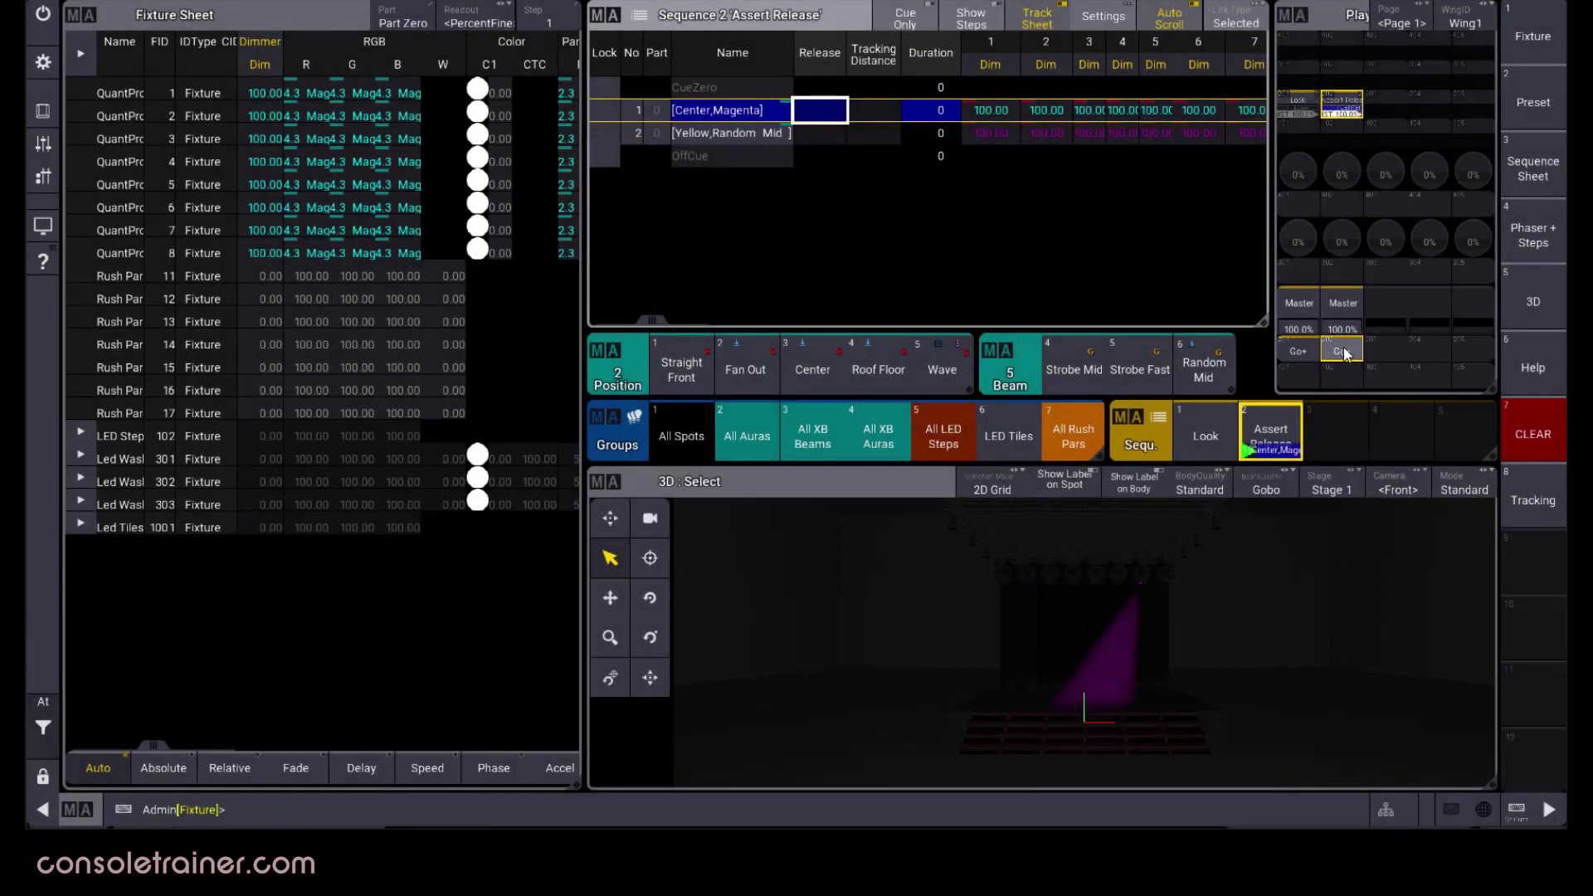
Step: Advance the Assert Release sequence between its two cues to compare how the Random Mid beam effect plays
{"action": "left_click", "coordinate": [1344, 353]}
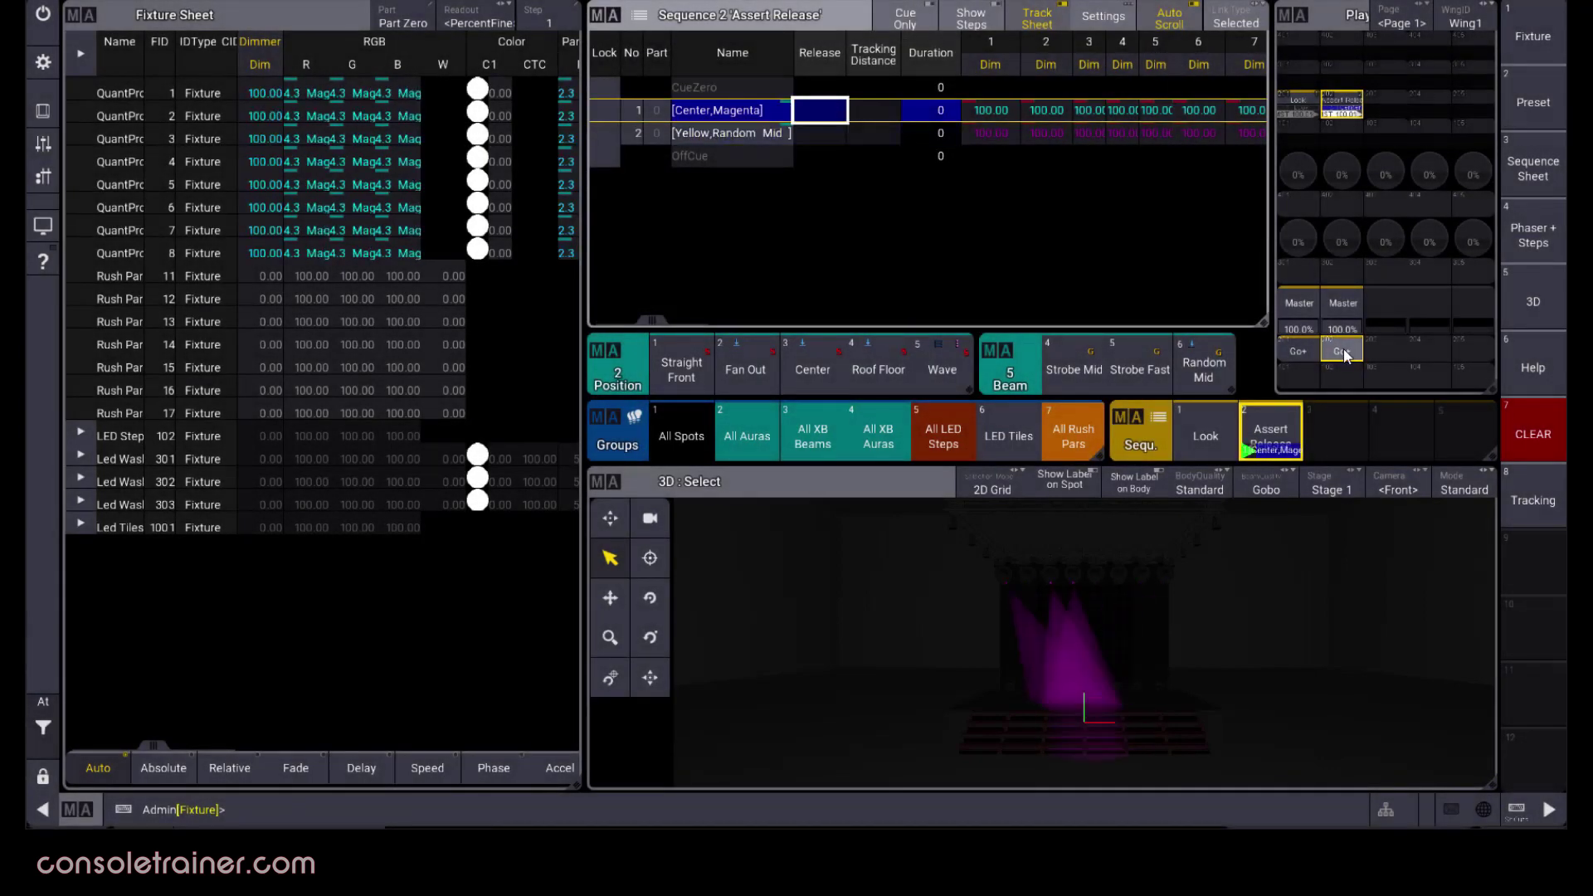
{"action": "left_click", "coordinate": [1343, 352]}
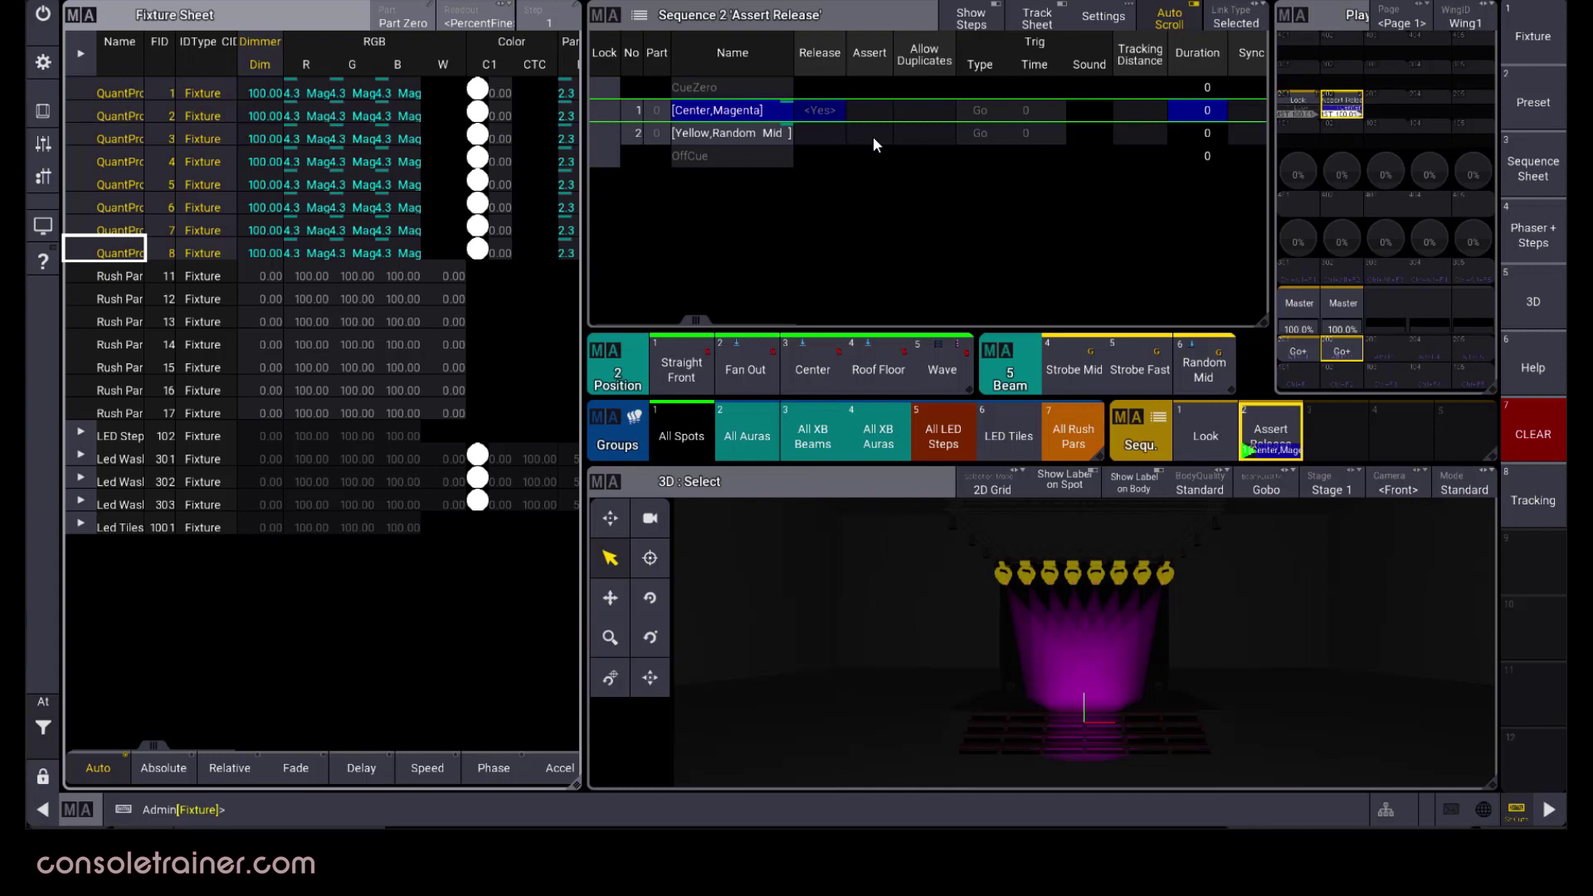
Step: Switch Assert to Yes for cue 2 of the Assert Release sequence and back off
{"action": "left_click", "coordinate": [873, 136]}
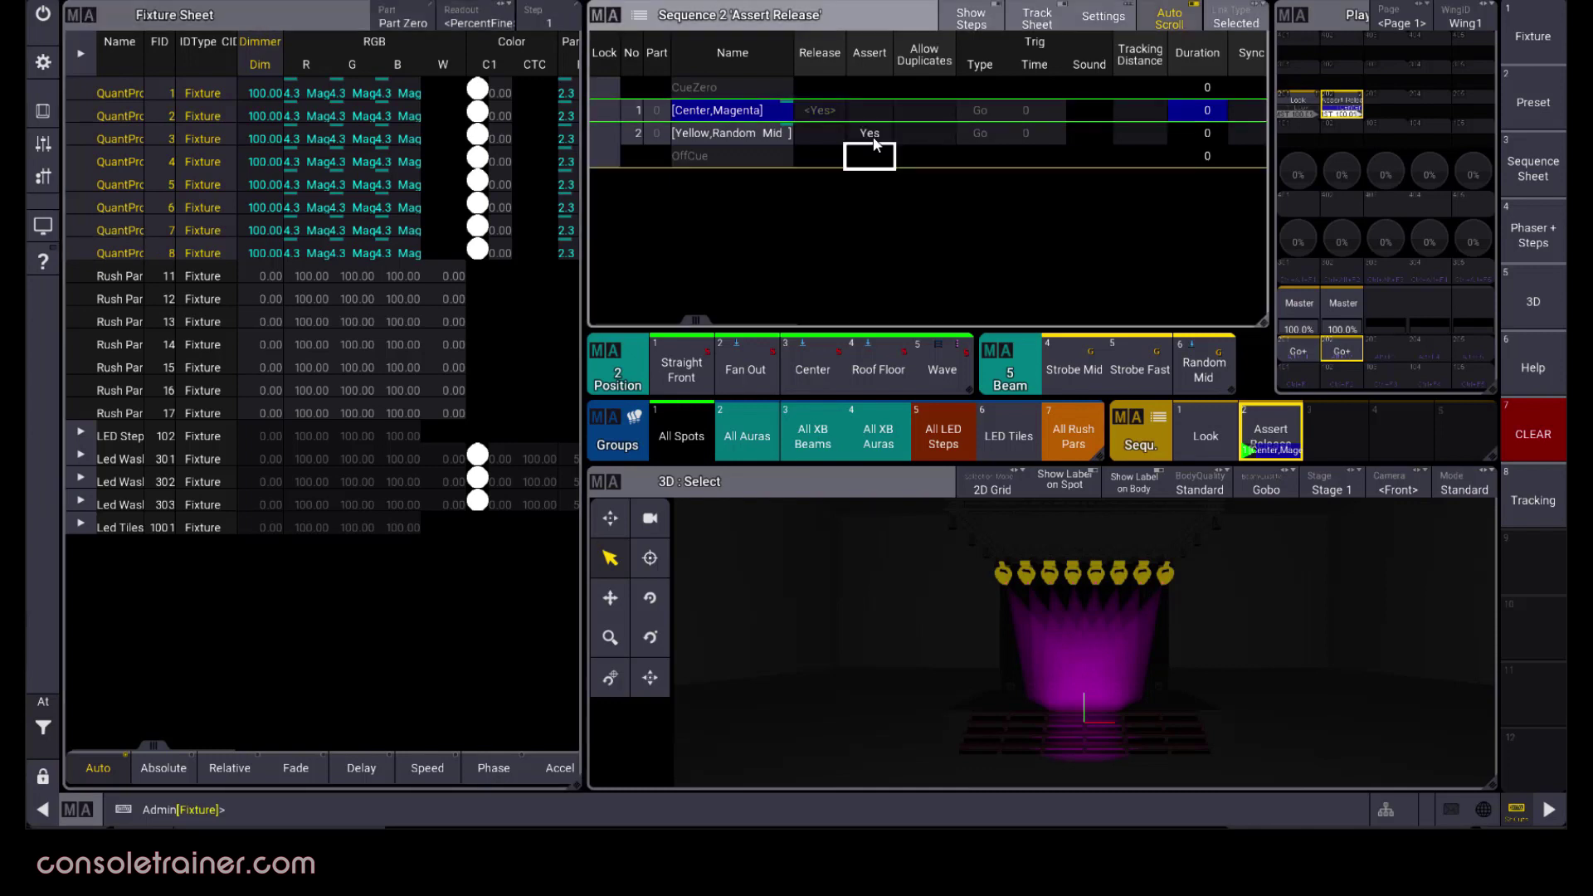
{"action": "left_click", "coordinate": [885, 139]}
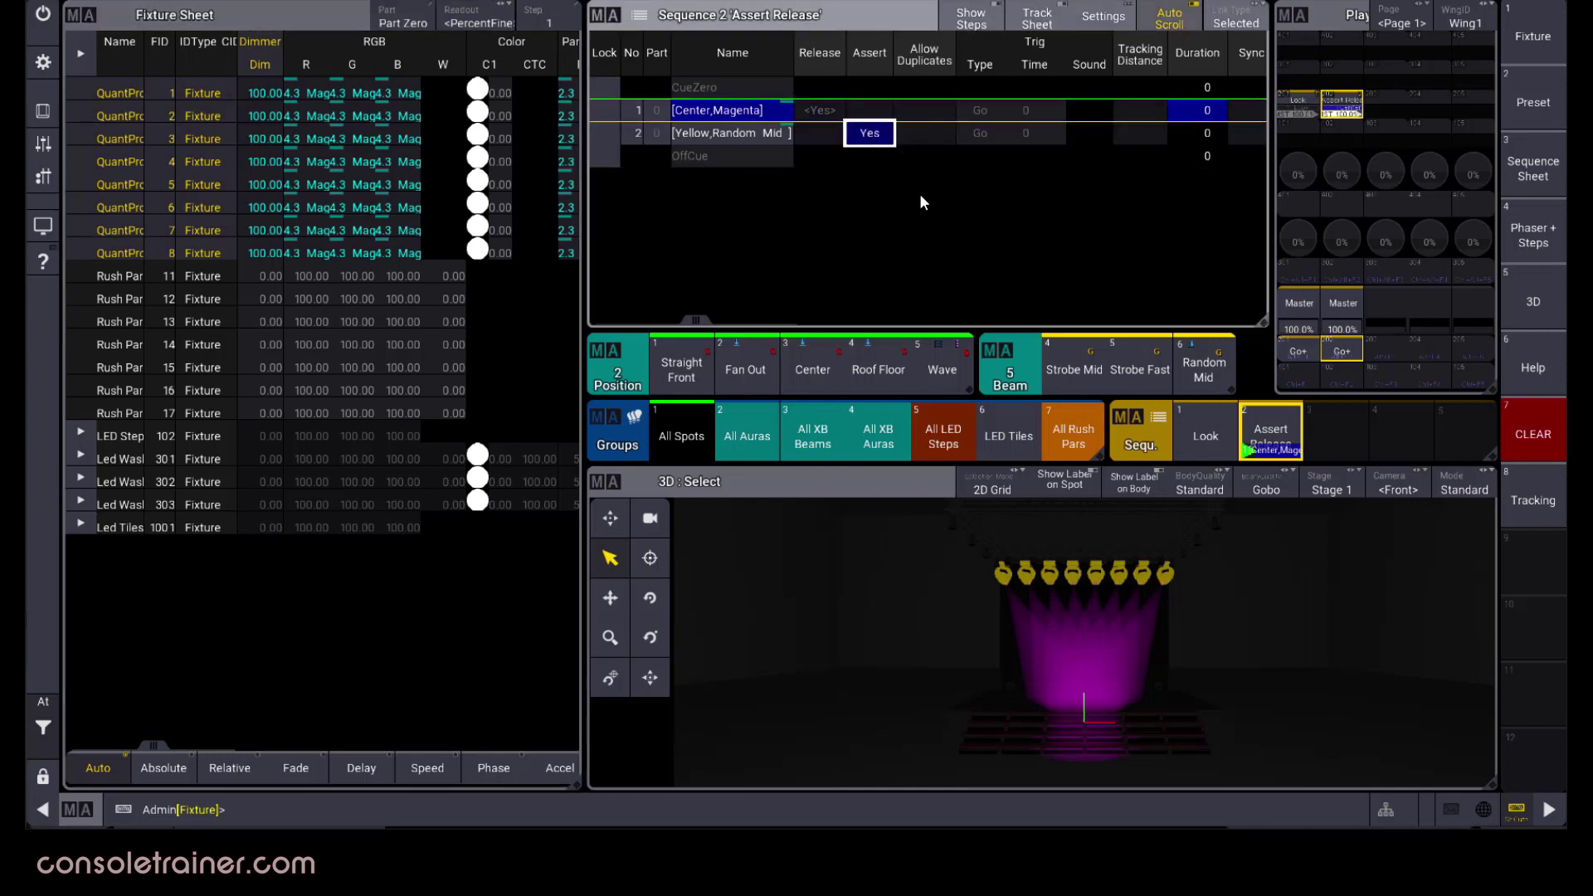
{"action": "left_click", "coordinate": [887, 141]}
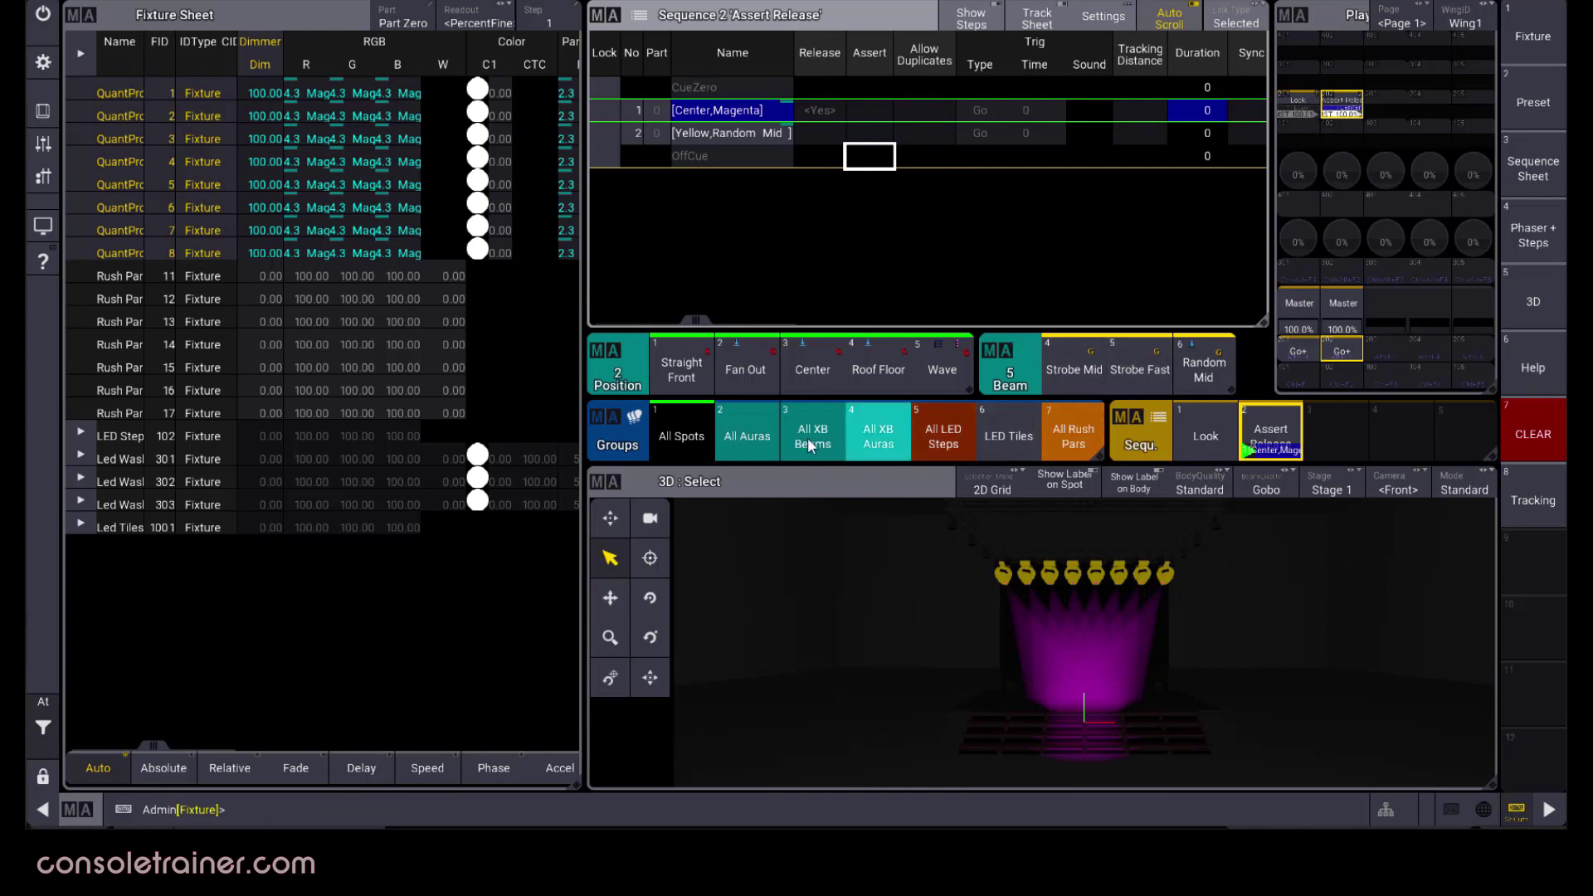
Step: Apply the Fan Out position preset to the selected spots, store it as a sequence on the third executor, and clear the programmer
{"action": "left_click", "coordinate": [746, 380]}
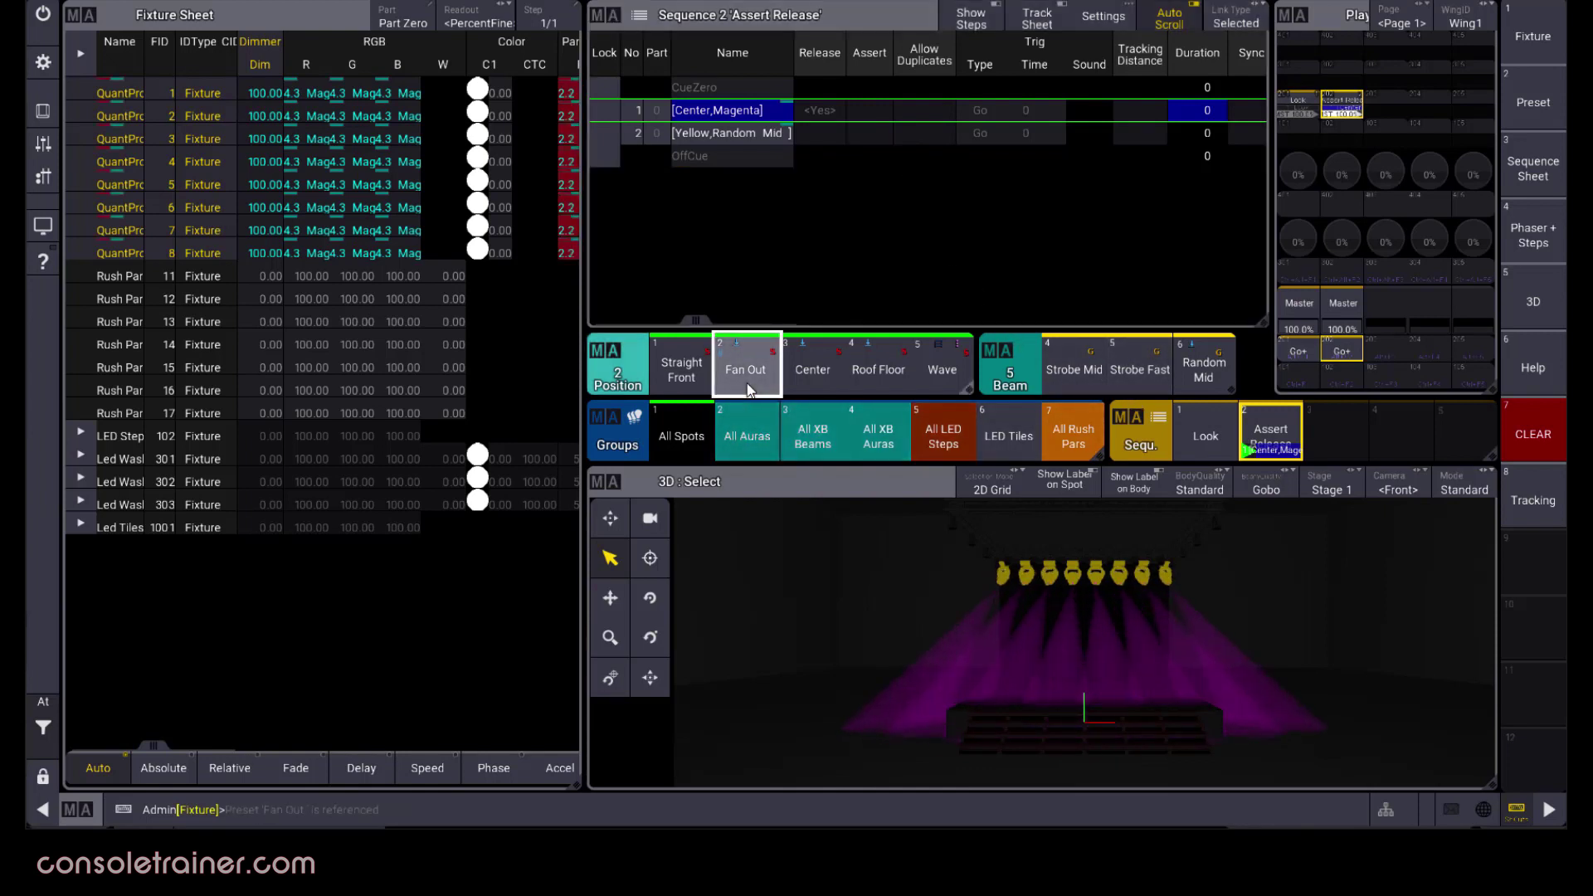
{"action": "key", "text": "ctrl+s"}
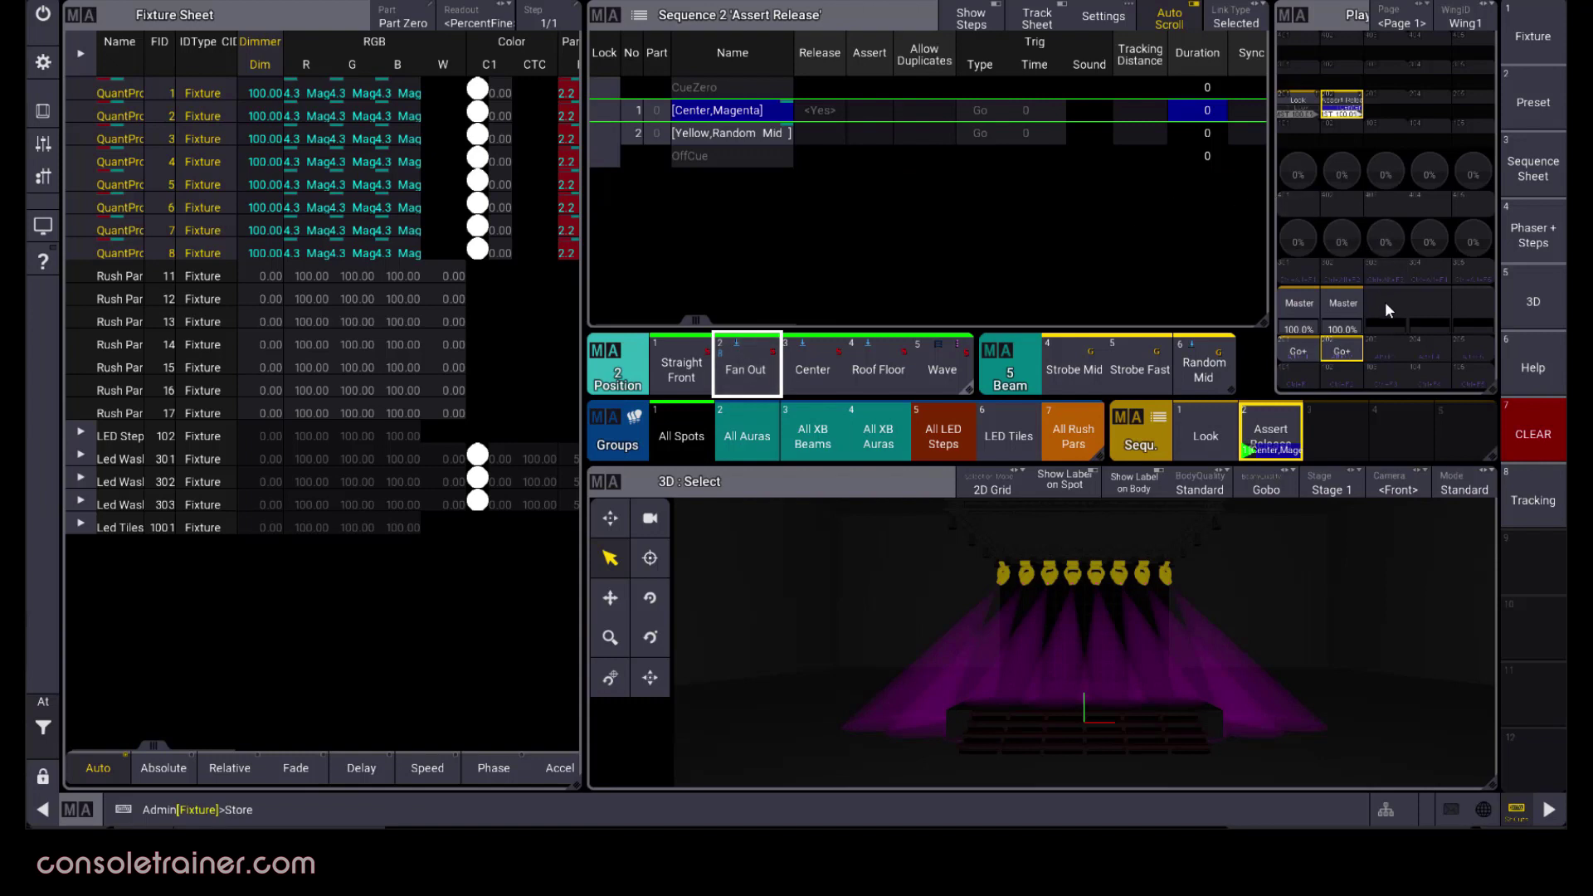
{"action": "left_click", "coordinate": [1396, 347]}
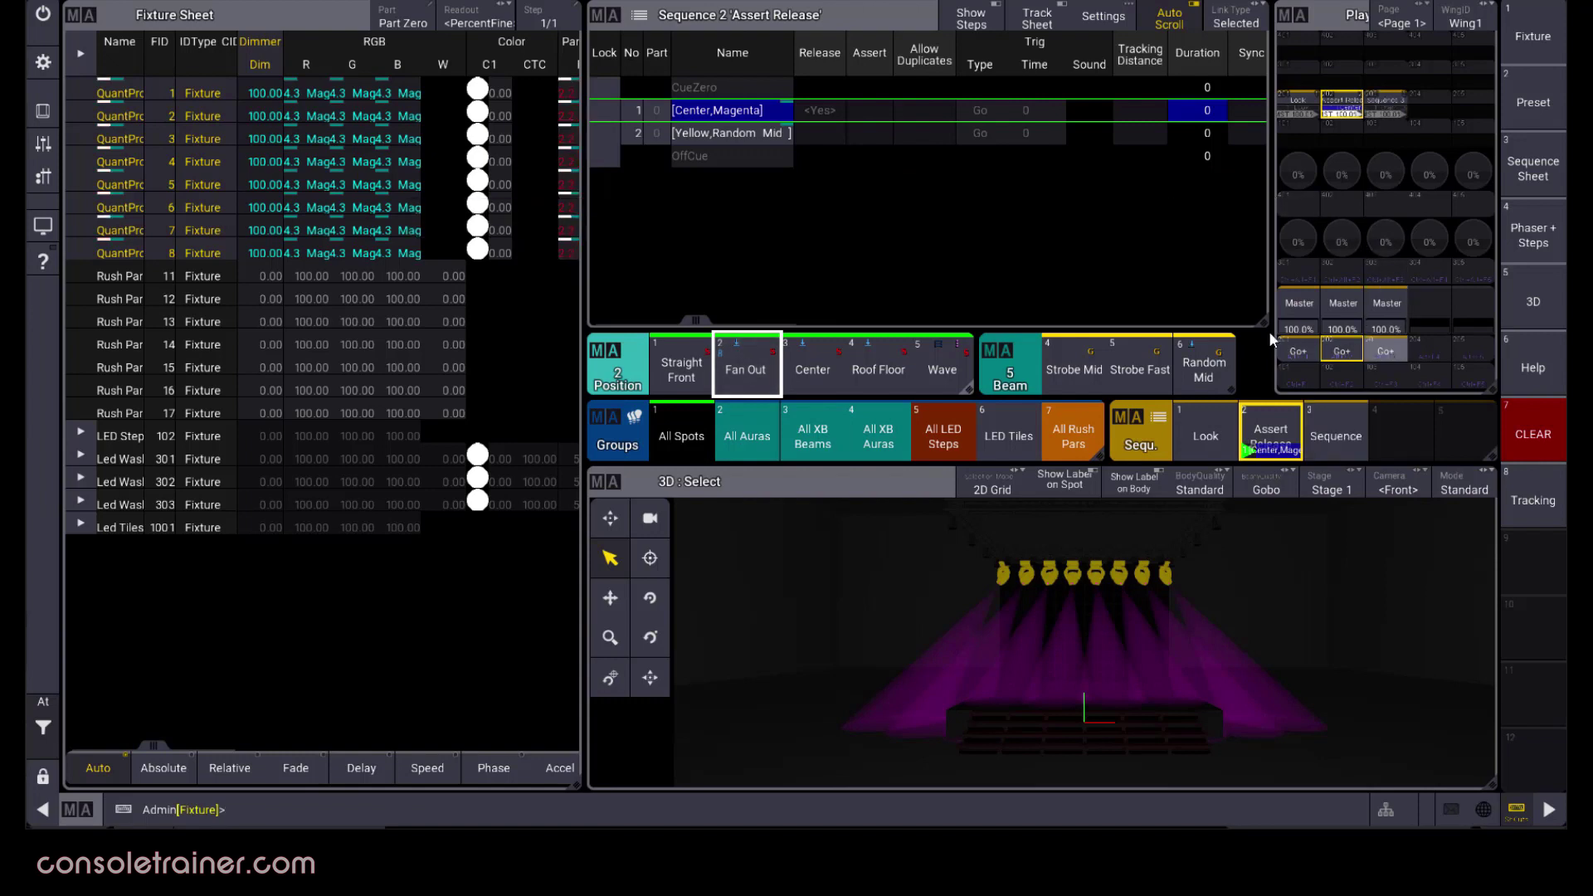
{"action": "left_click", "coordinate": [38, 739]}
{"action": "left_click", "coordinate": [151, 764]}
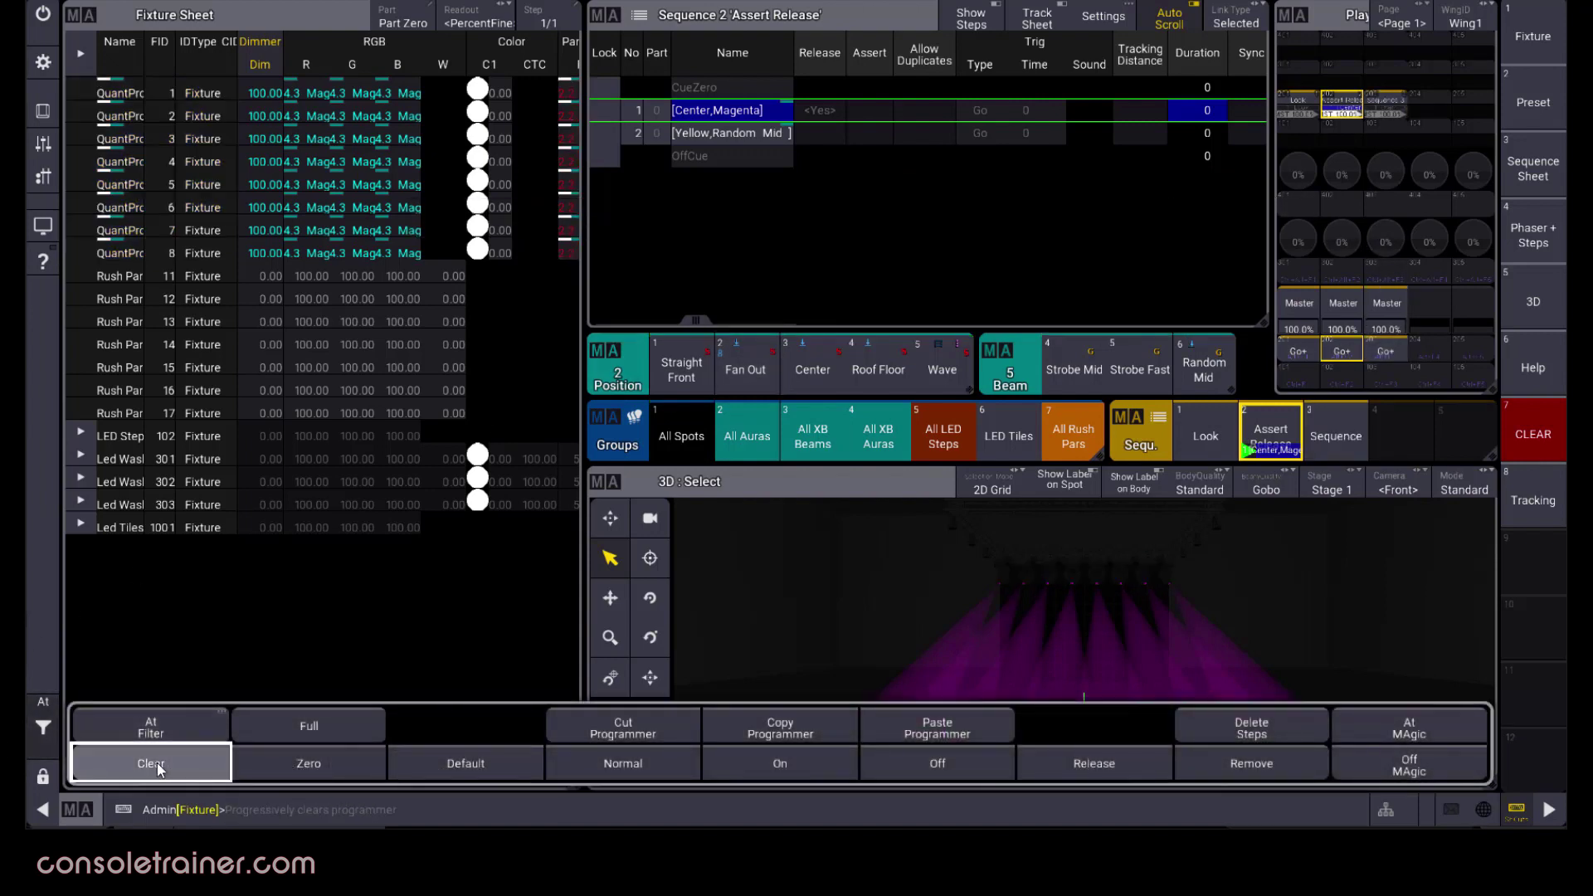
{"action": "left_click", "coordinate": [41, 728]}
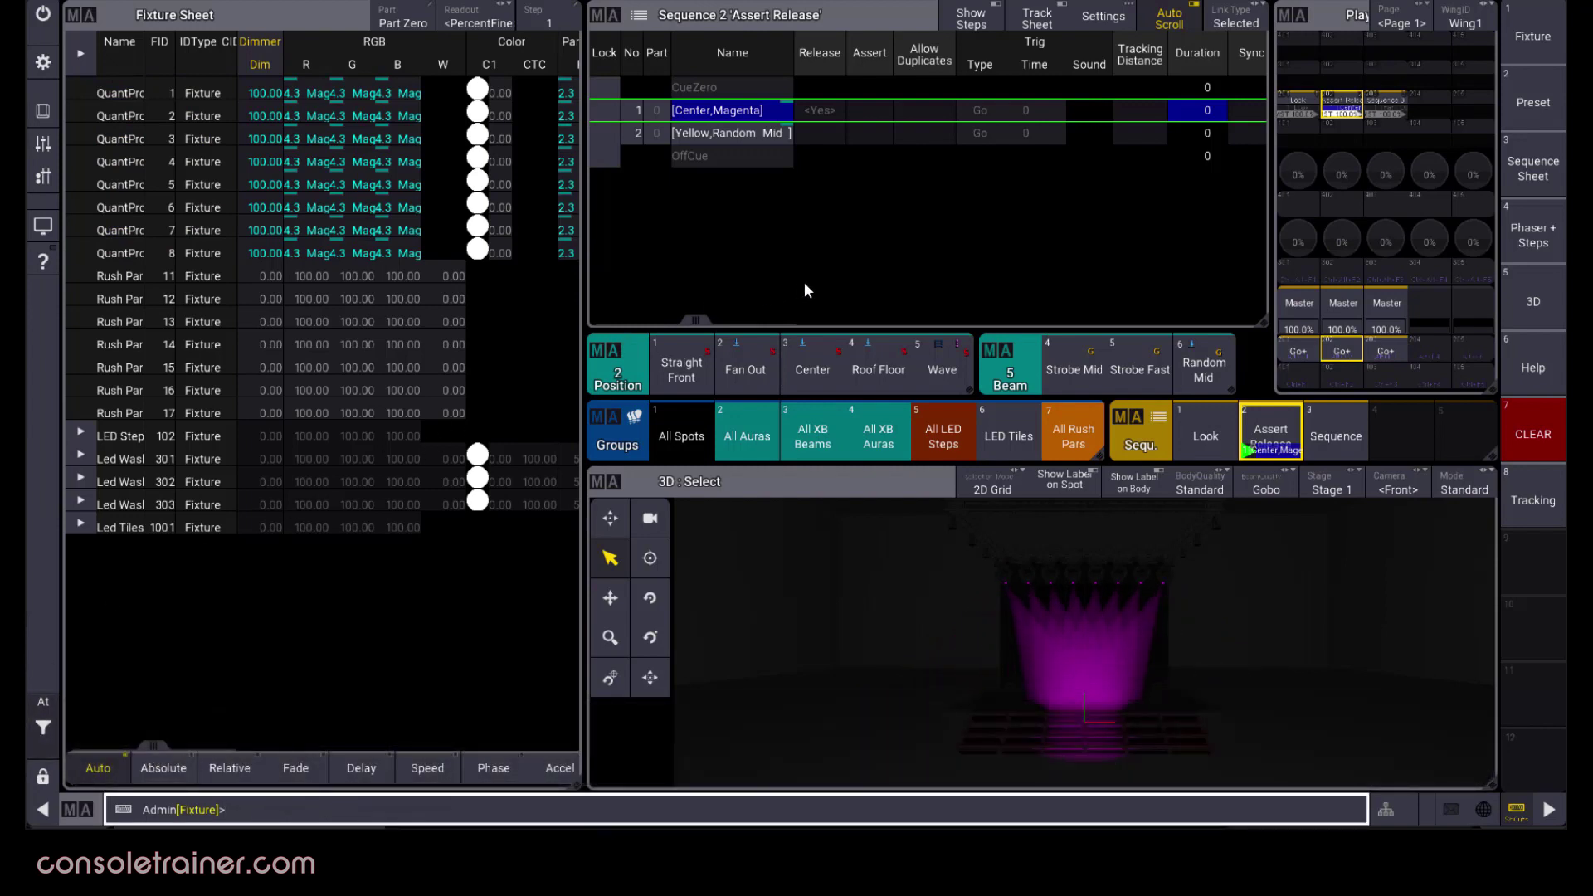
Step: Play the Fan Out sequence over cue 1, advance Assert Release to cue 2, and switch both sequences off
{"action": "left_click", "coordinate": [1394, 348]}
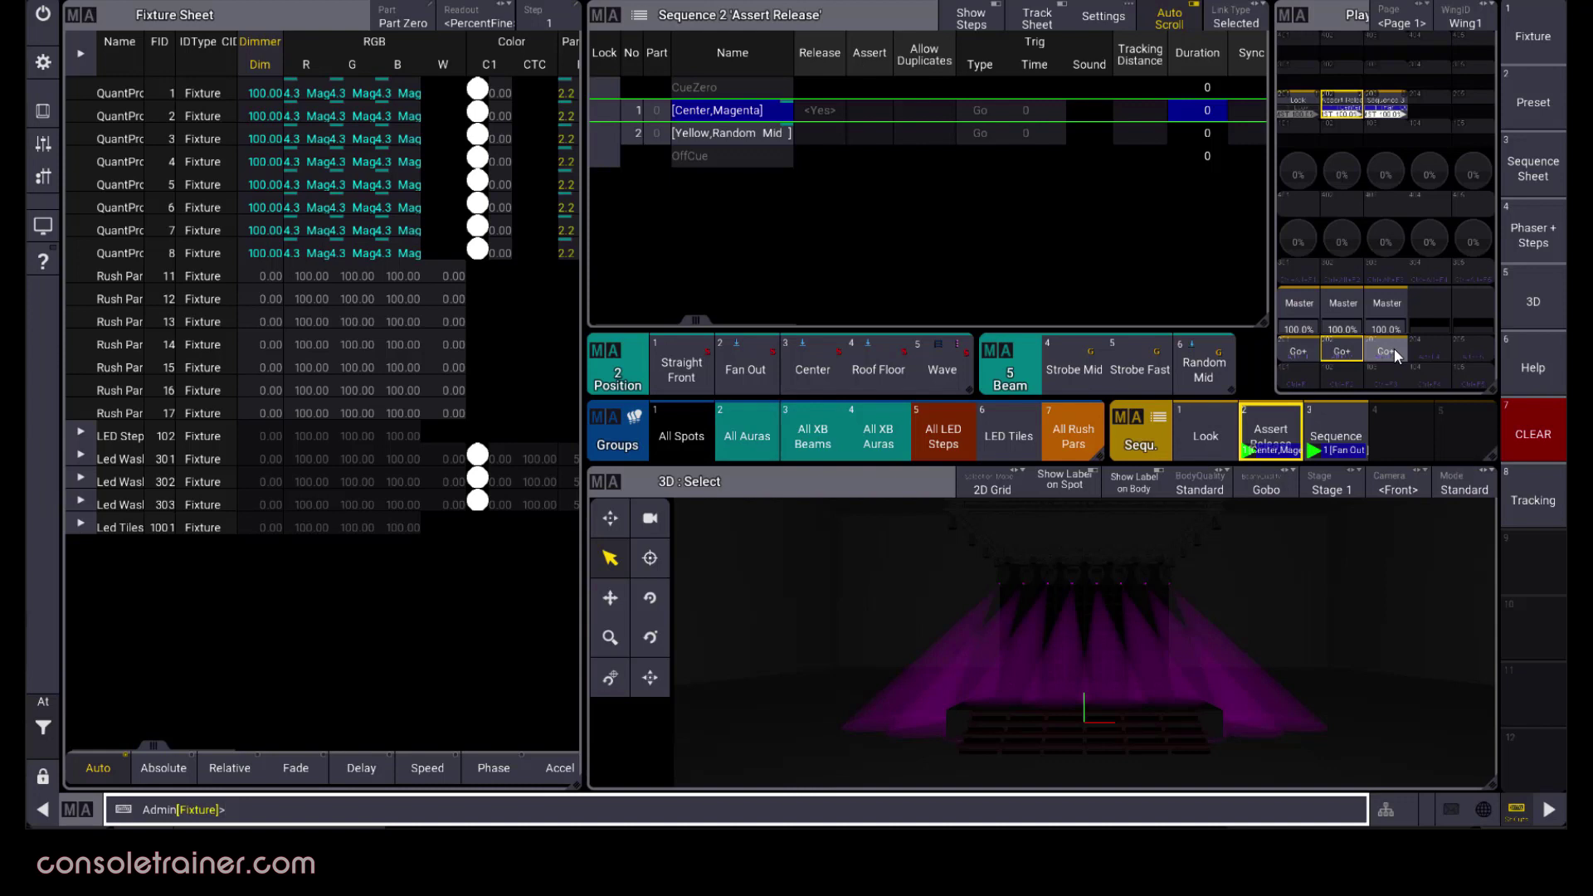
{"action": "left_click", "coordinate": [1345, 352]}
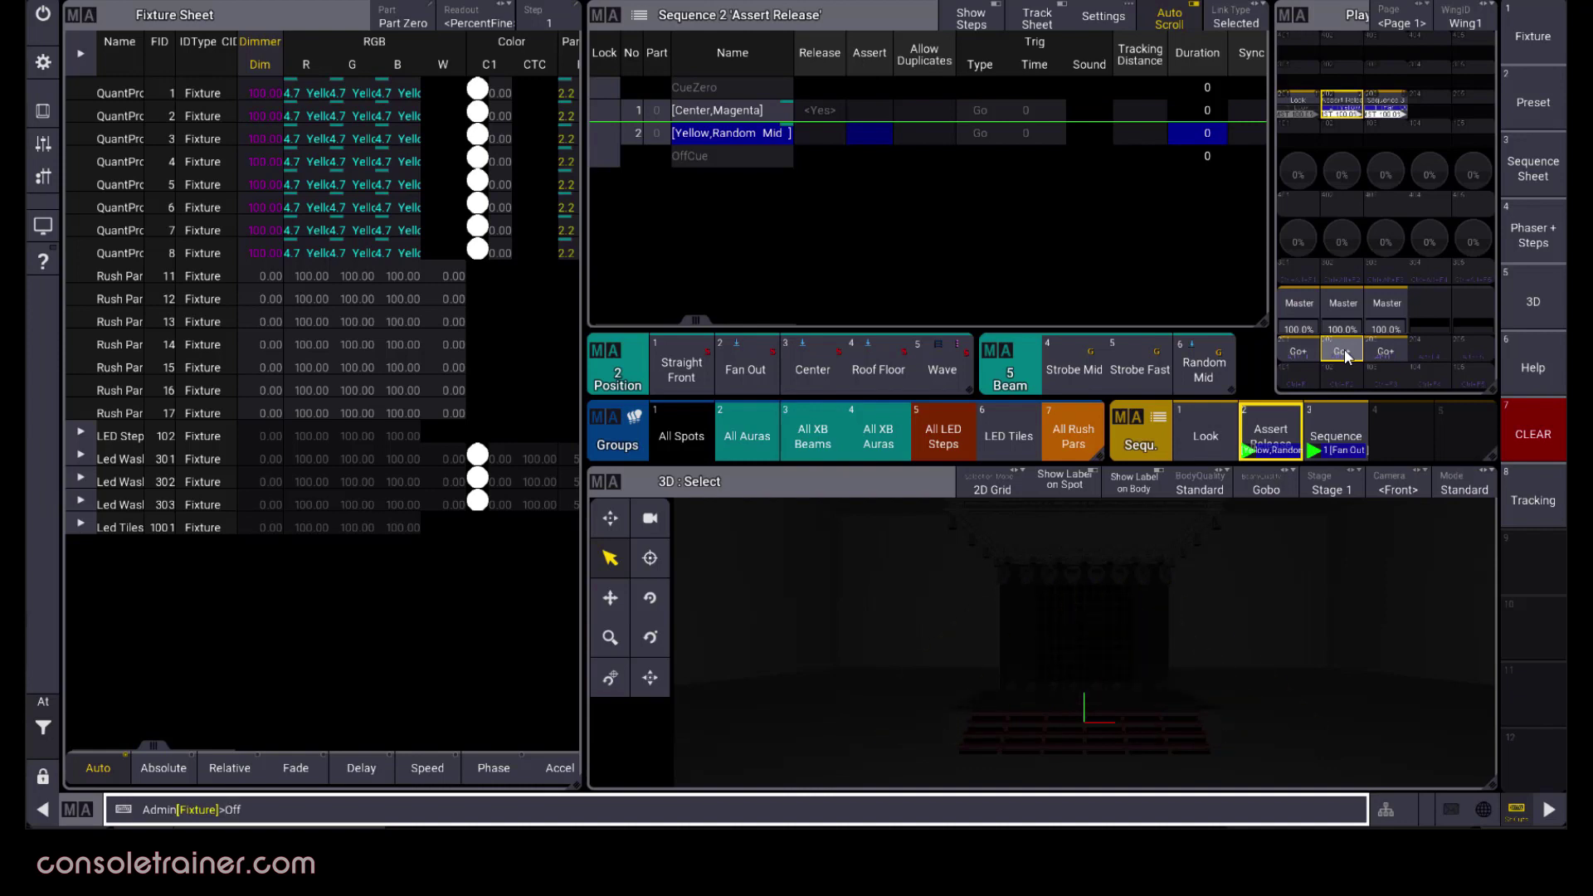
{"action": "left_click", "coordinate": [1345, 353]}
{"action": "left_click", "coordinate": [1382, 351]}
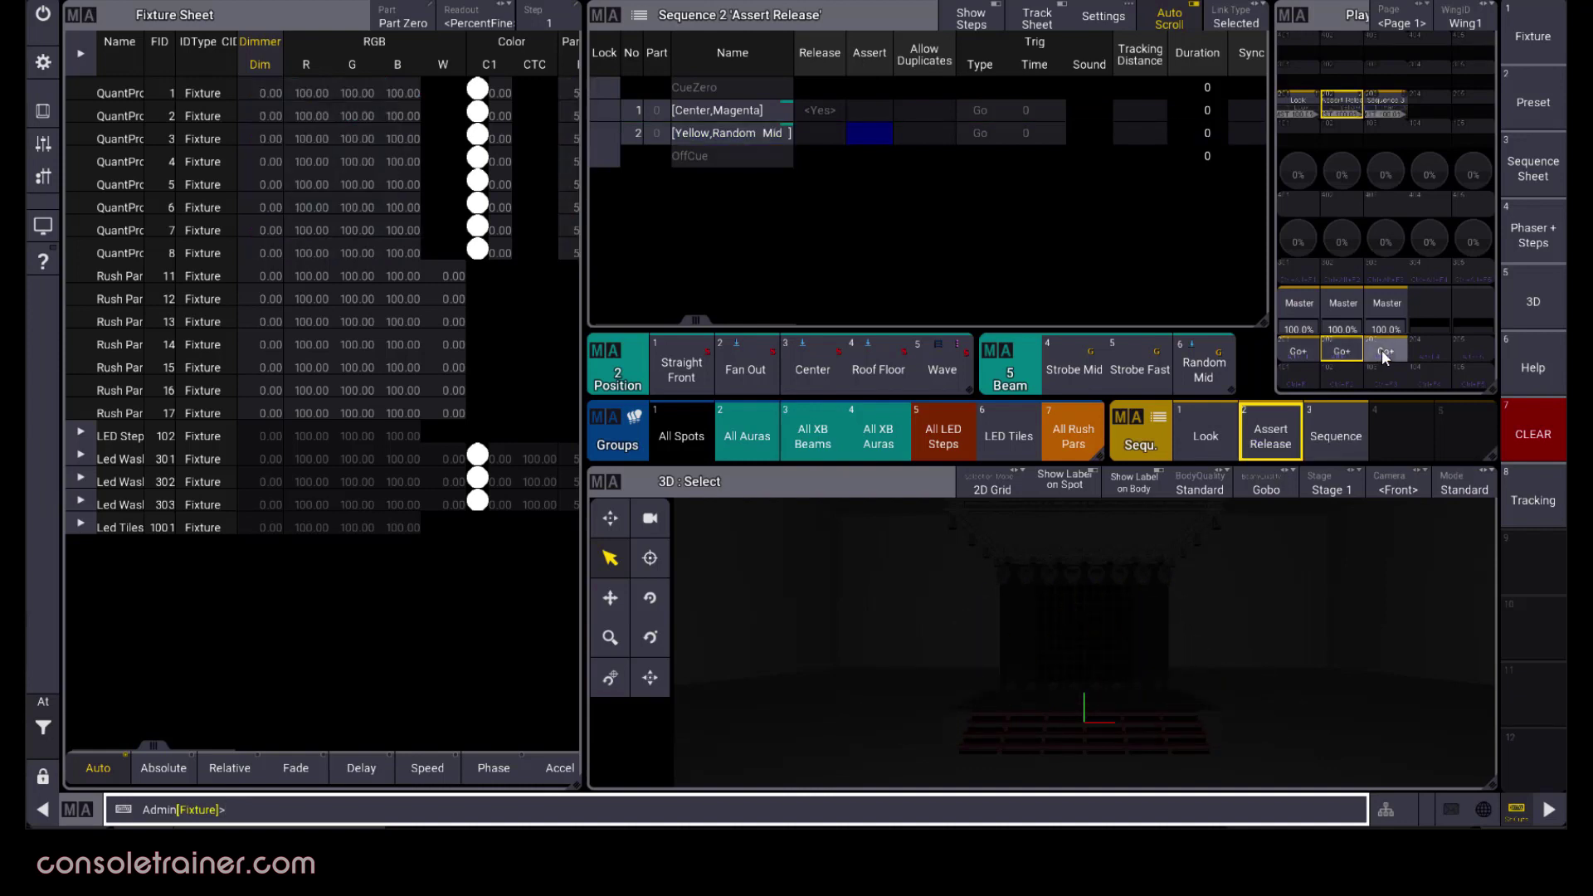
Step: Set Assert to Yes for cue 2 and replay Assert Release with the Fan Out sequence triggered between its two cues
{"action": "left_click", "coordinate": [871, 135]}
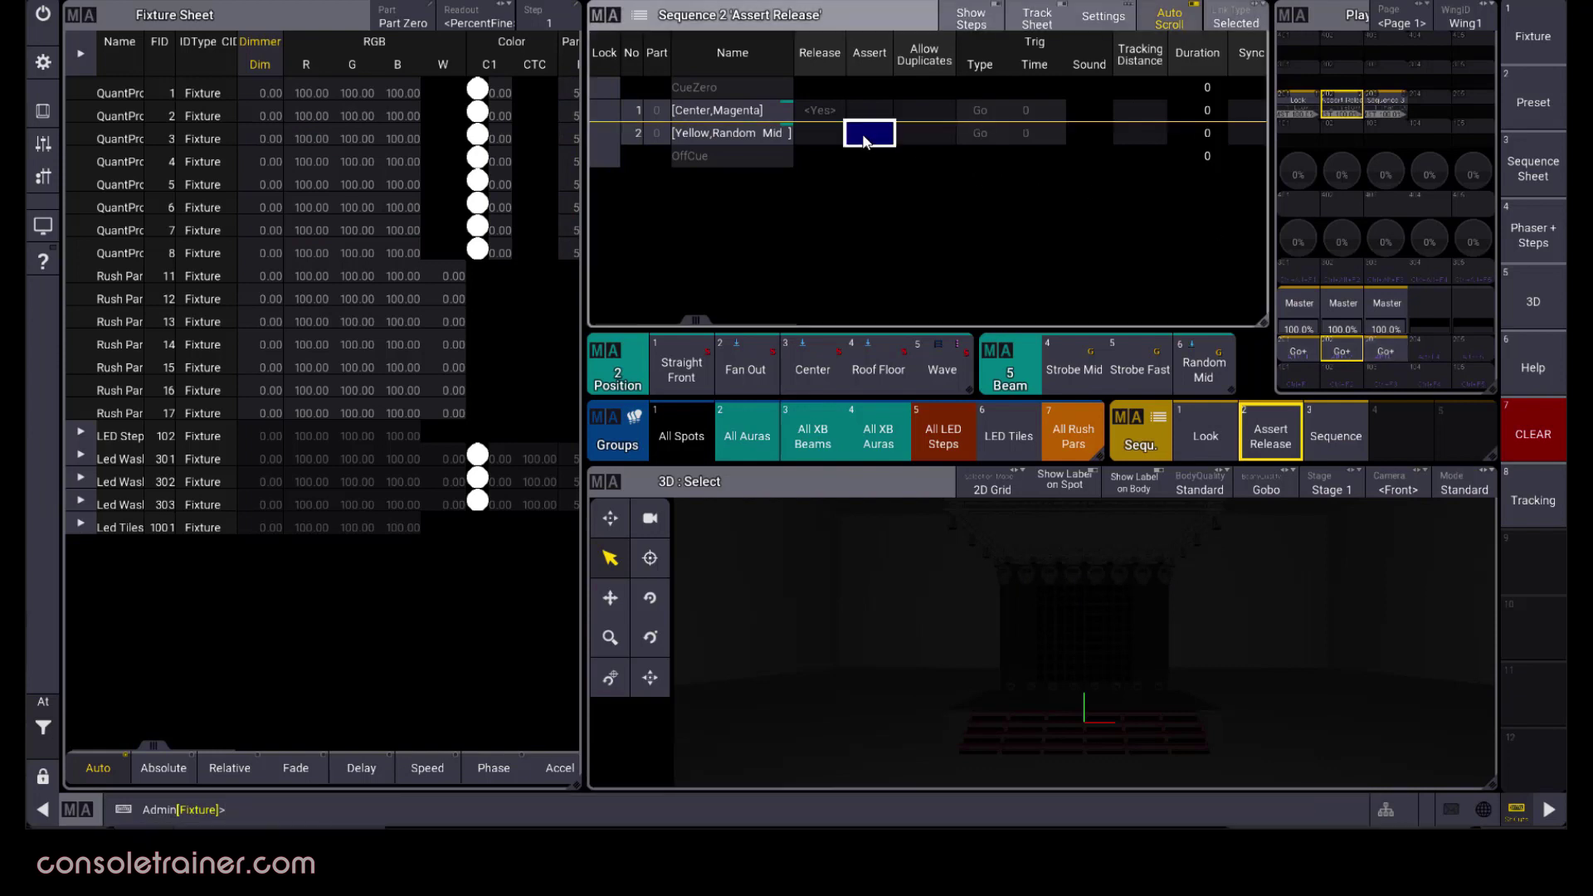
{"action": "left_click", "coordinate": [880, 138]}
{"action": "left_click", "coordinate": [1342, 352]}
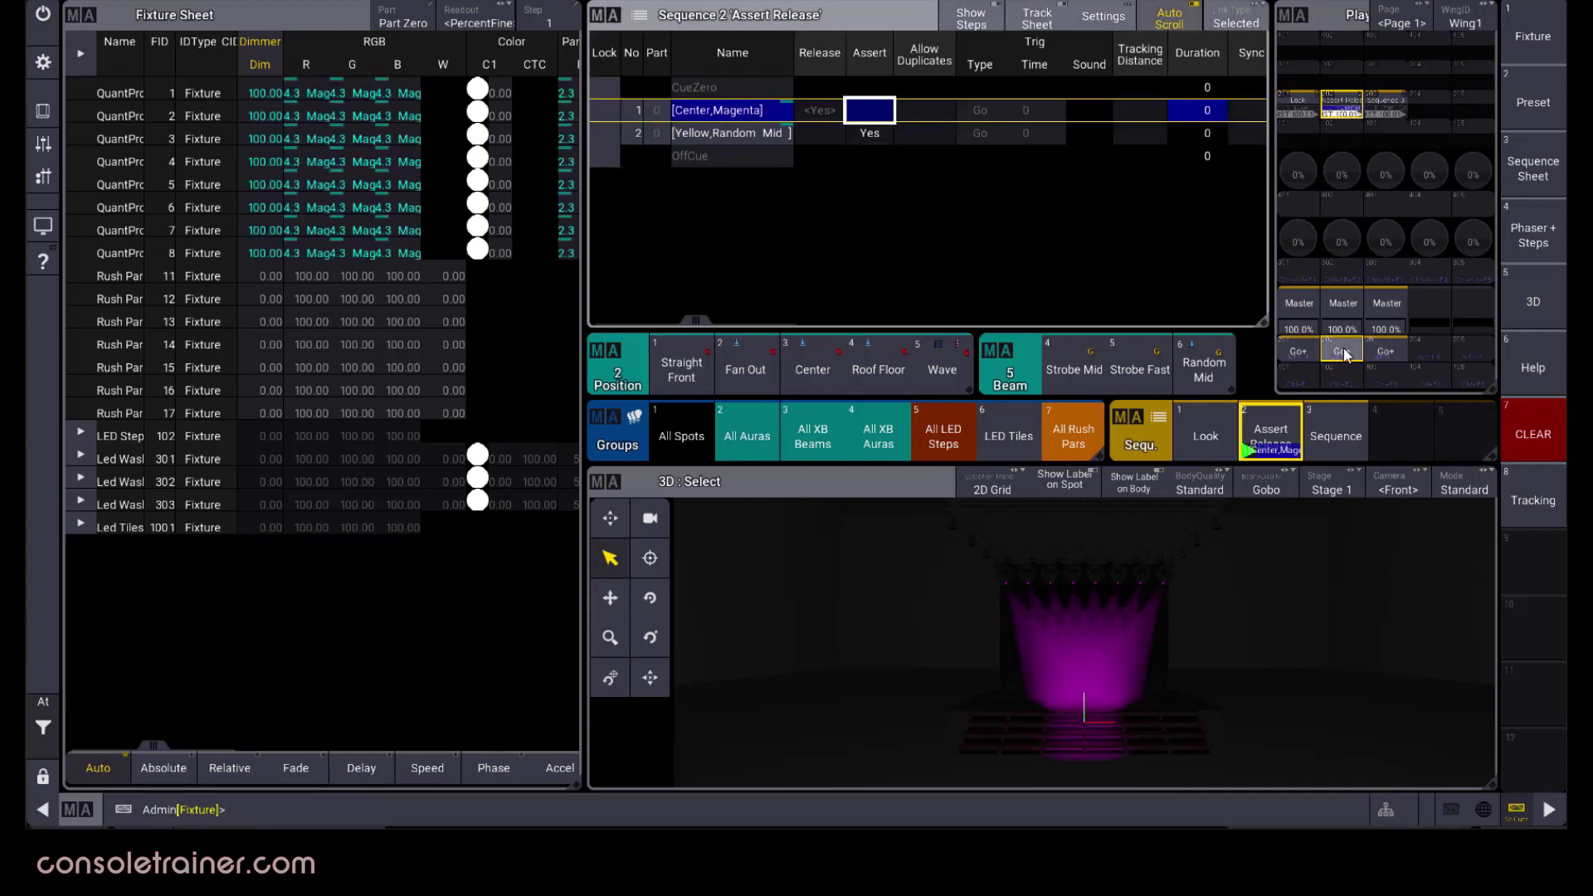
{"action": "left_click", "coordinate": [1387, 351]}
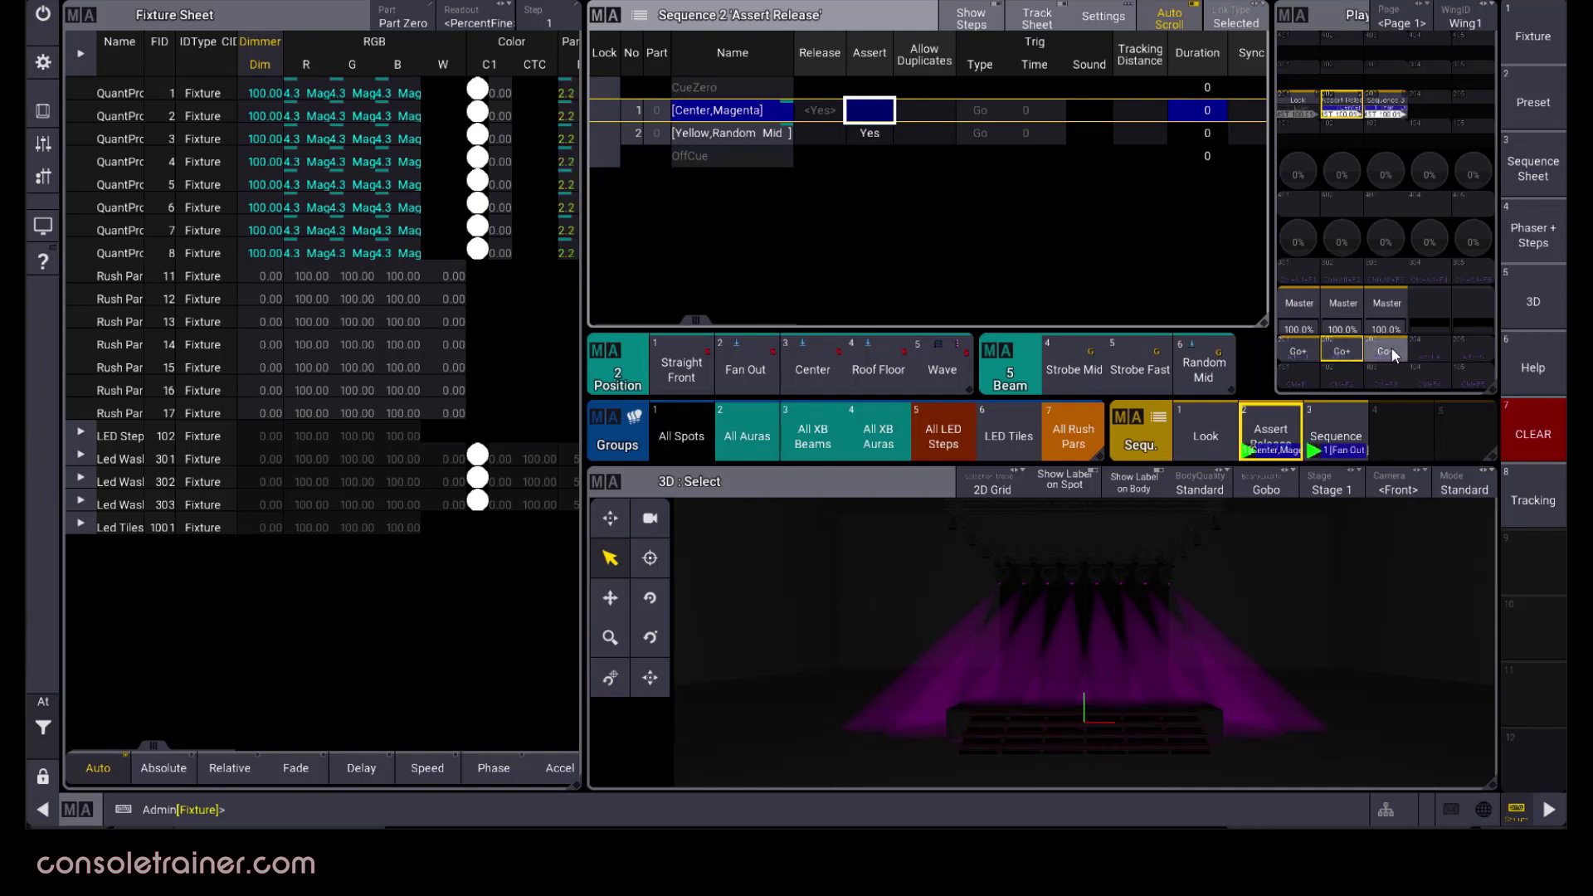
{"action": "left_click", "coordinate": [1342, 352]}
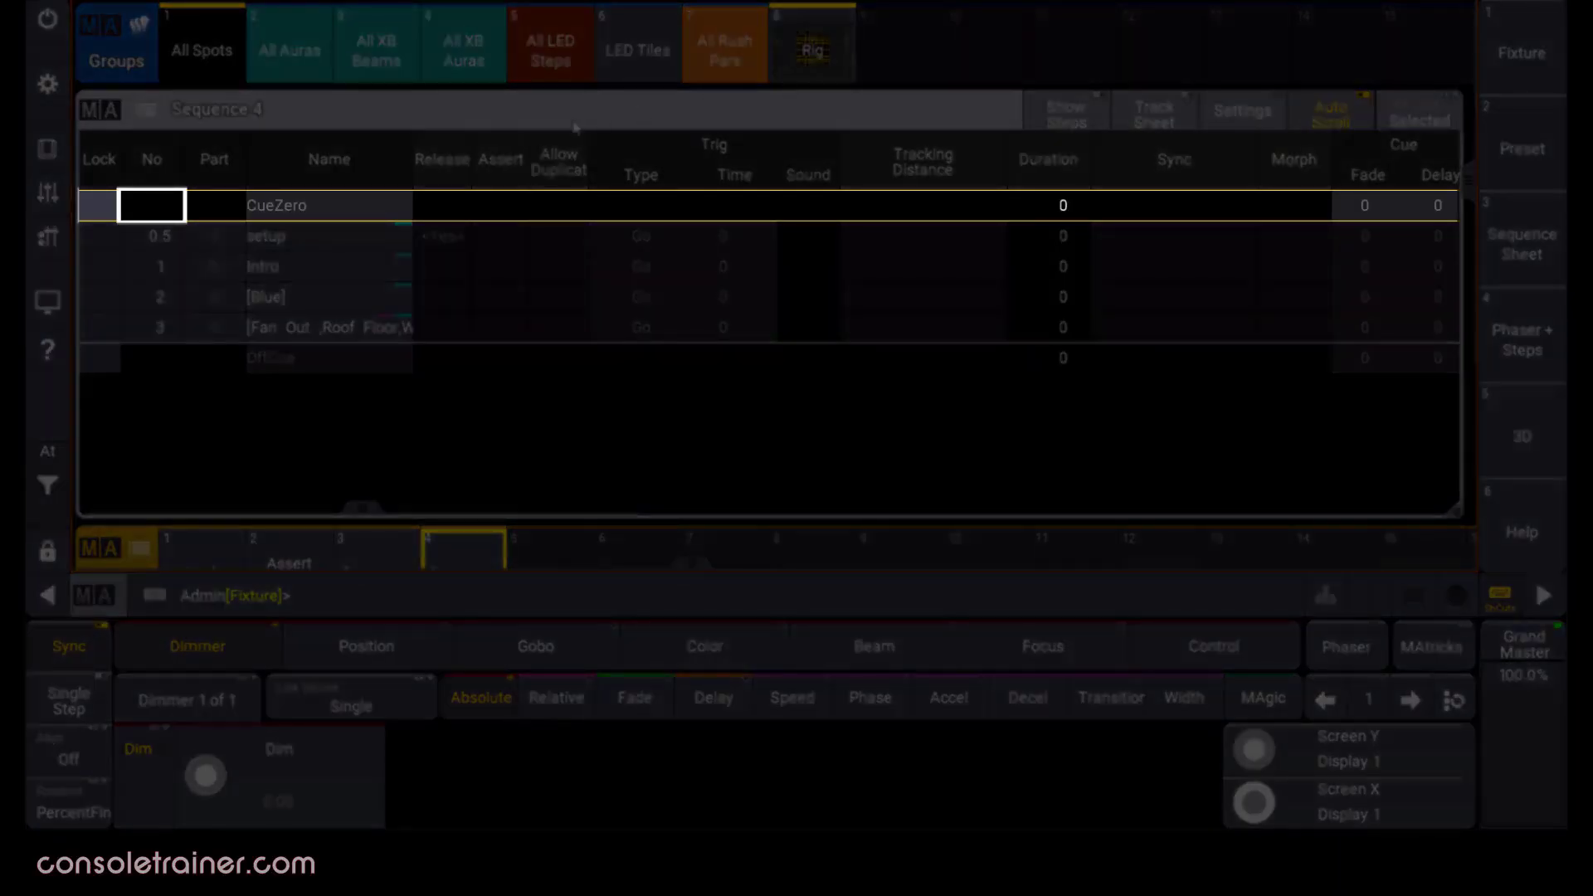
Step: Select CueZero in Sequence 4 and set the Cue Zero mode to On in the grandMA2 sequence options
{"action": "left_click", "coordinate": [393, 204]}
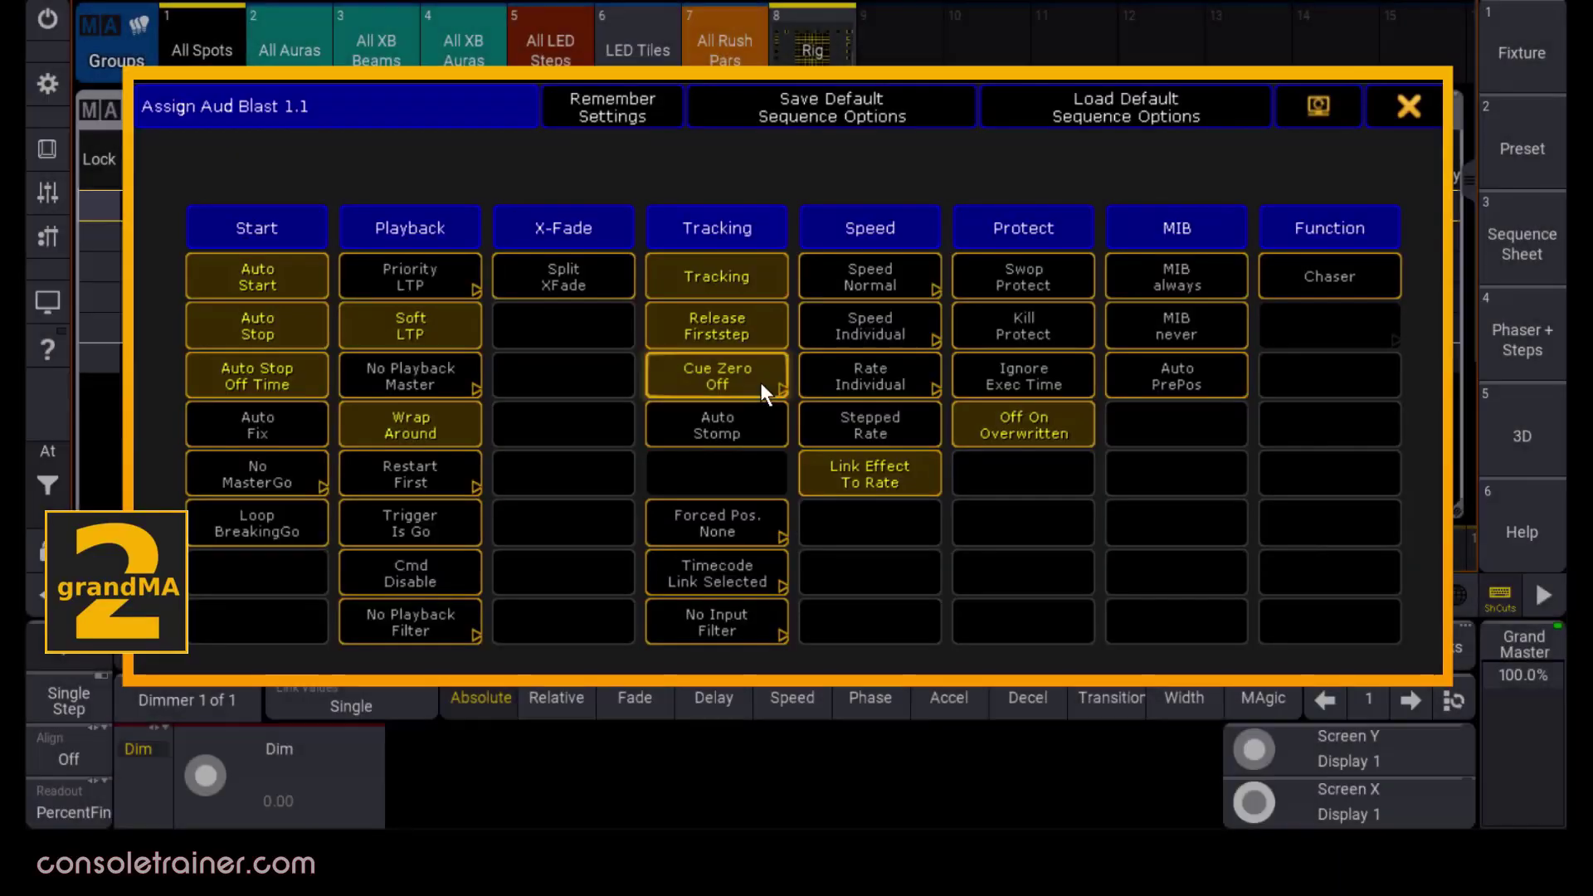
{"action": "left_click", "coordinate": [760, 382]}
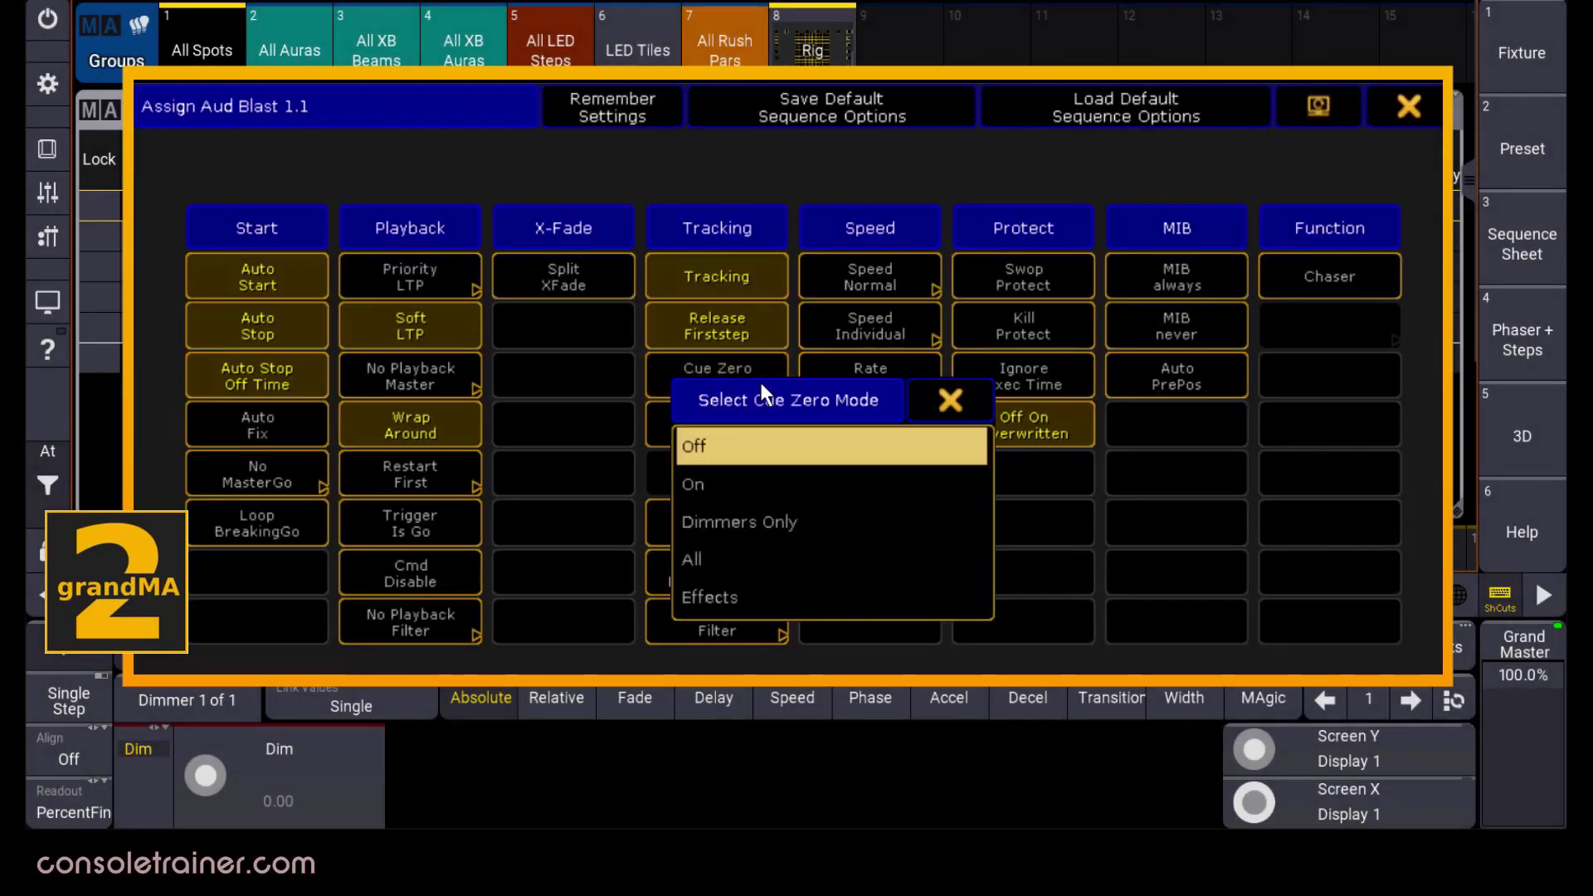
{"action": "left_click", "coordinate": [781, 488]}
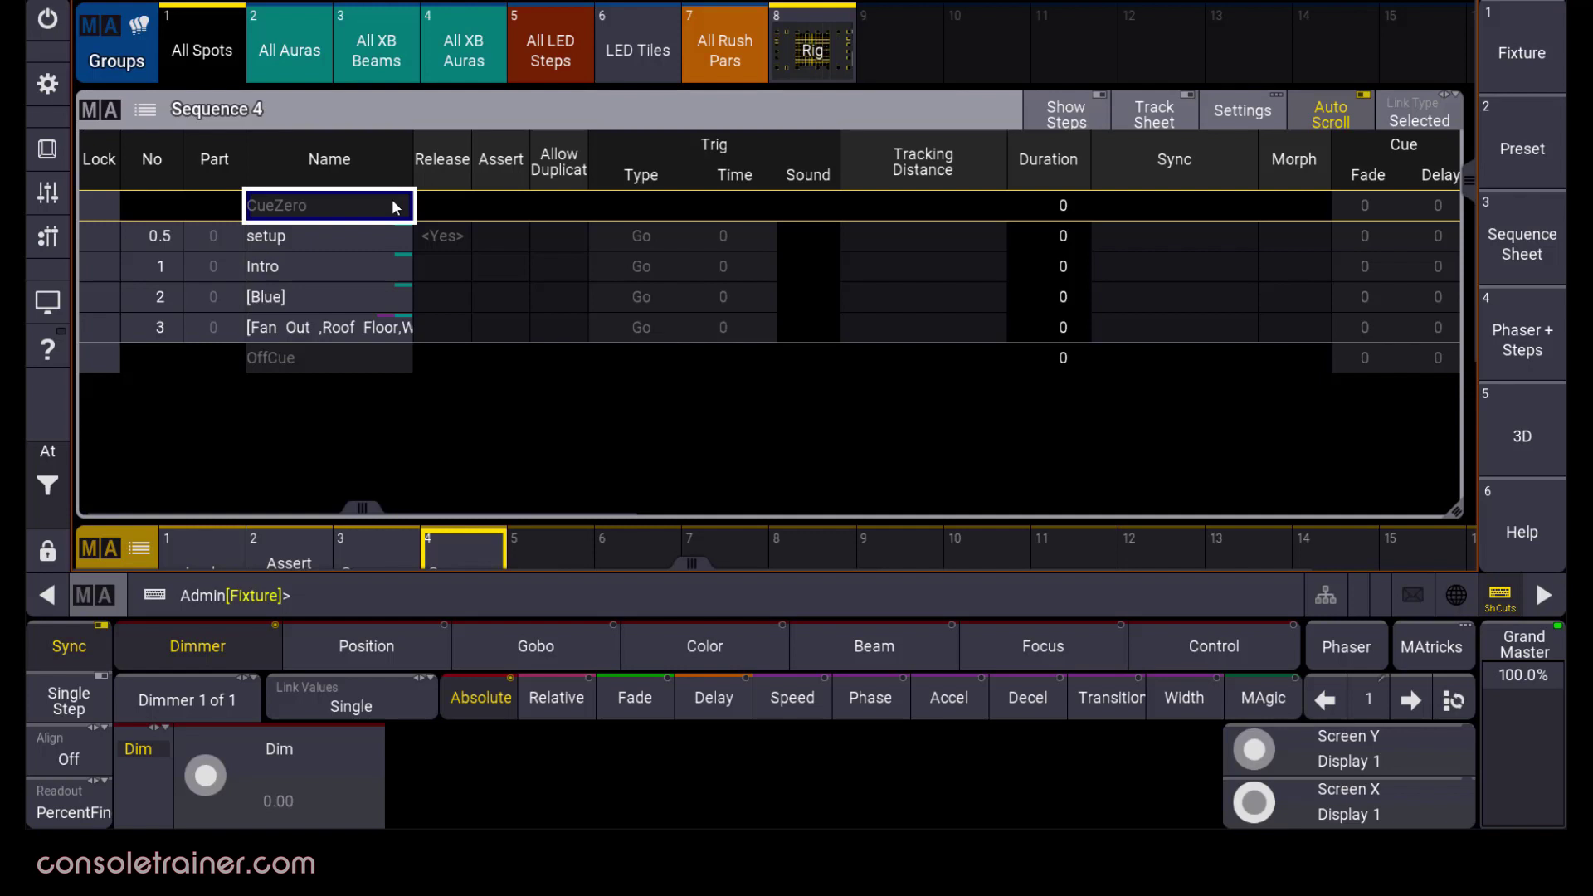
Step: Select the setup cue in Sequence 4 and turn on the Track Sheet view there and in the Copying sequence
{"action": "left_click", "coordinate": [366, 241]}
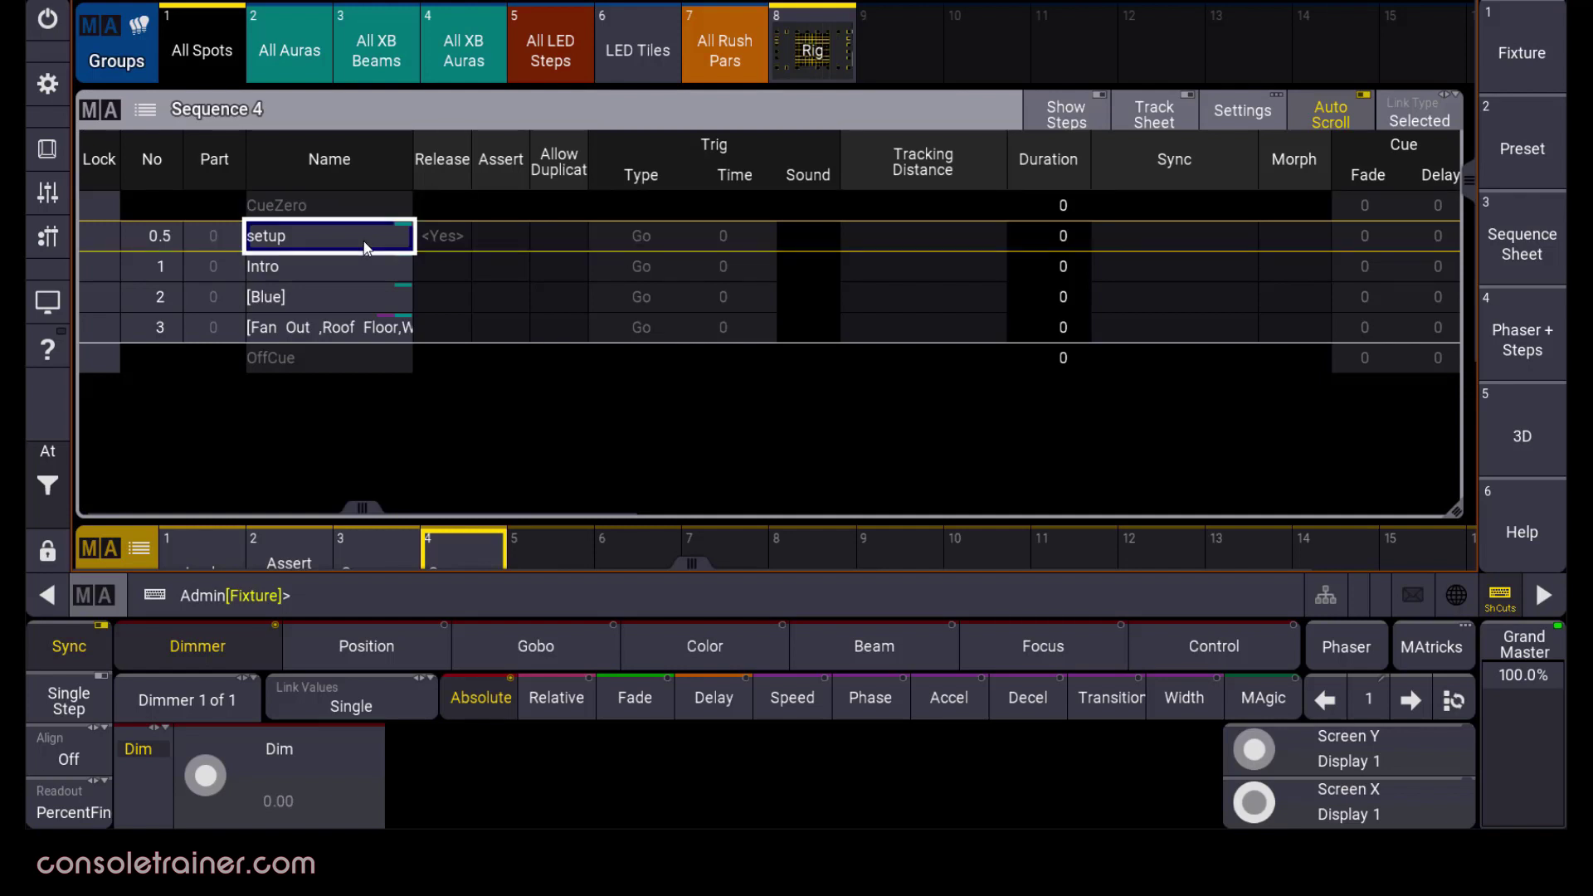
{"action": "left_click", "coordinate": [1160, 115]}
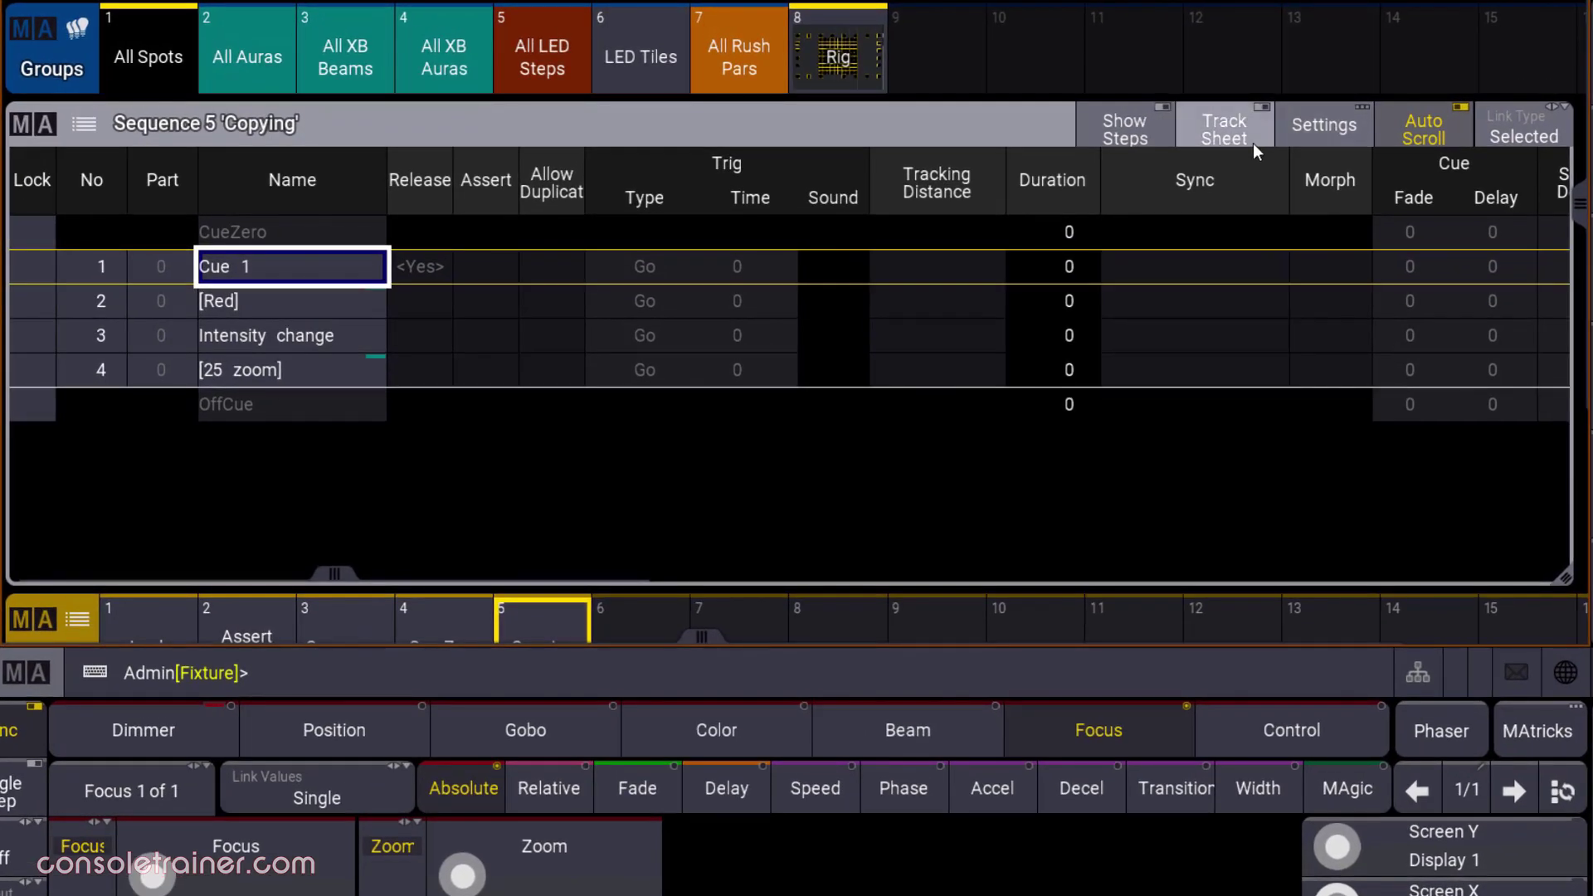
{"action": "left_click", "coordinate": [1258, 129]}
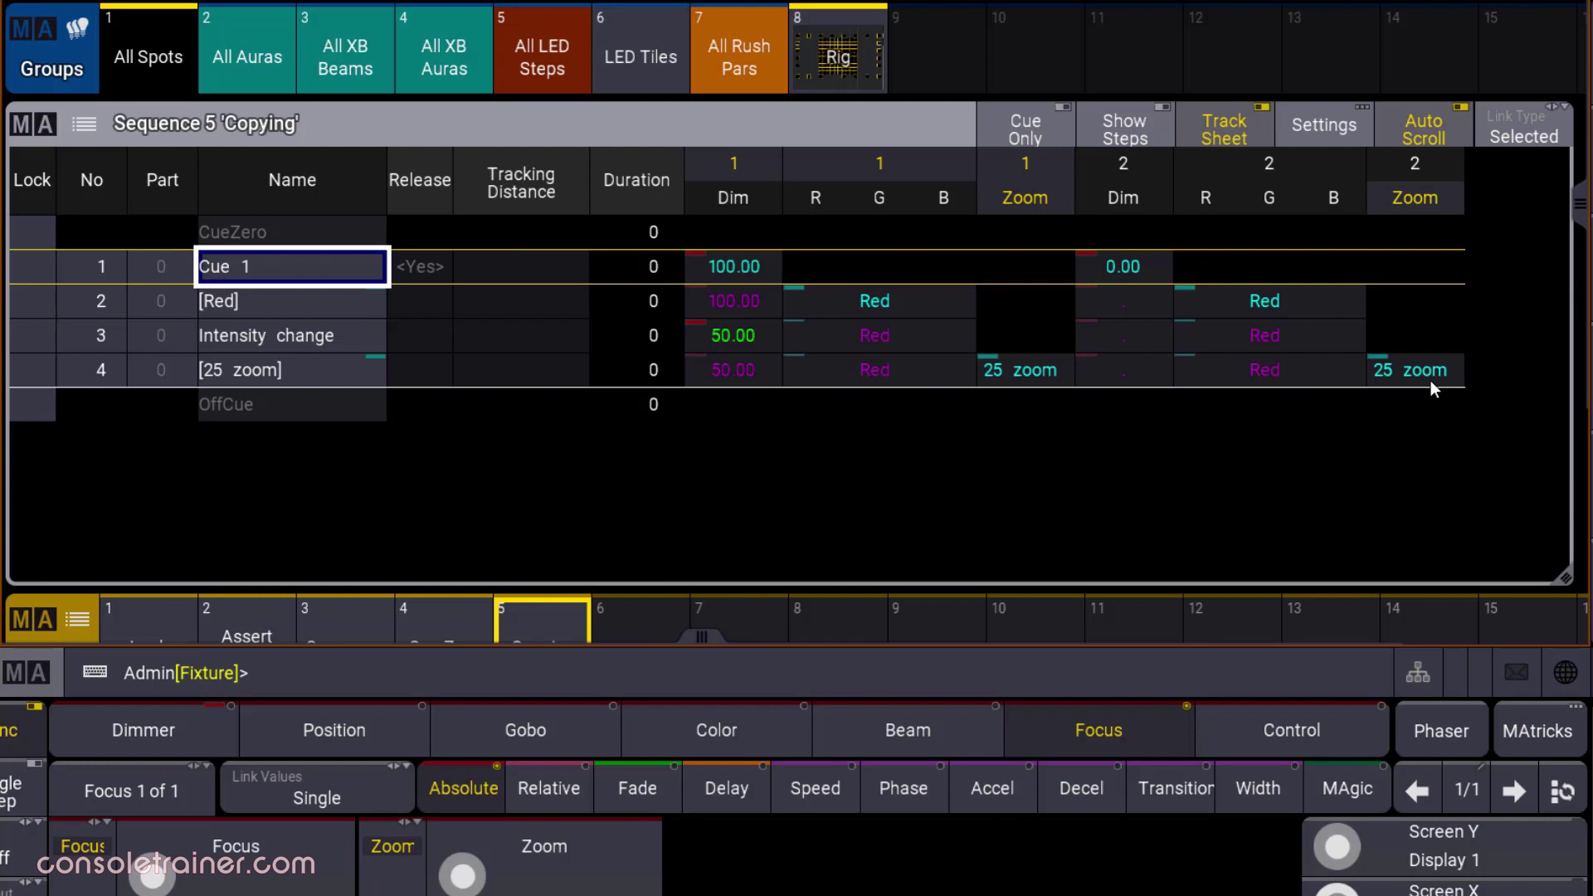
Step: Copy cue 3 to cue 5 in the Copying sequence with the copy source set to Look
{"action": "type", "text": "Copy"}
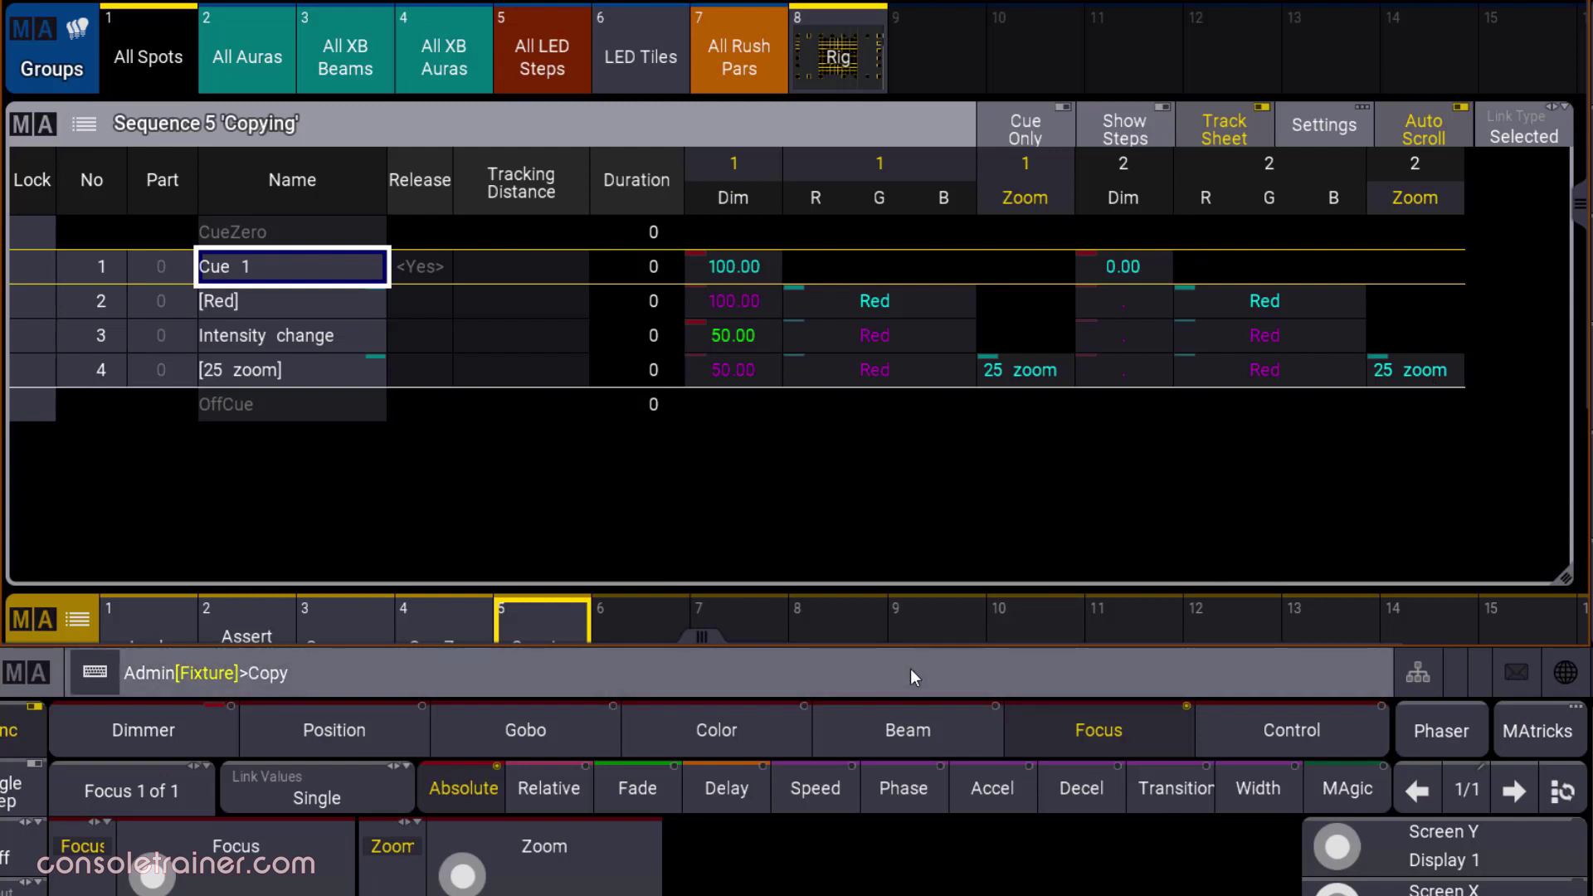
{"action": "type", "text": " Cue 3 At 5"}
{"action": "key", "text": "Return"}
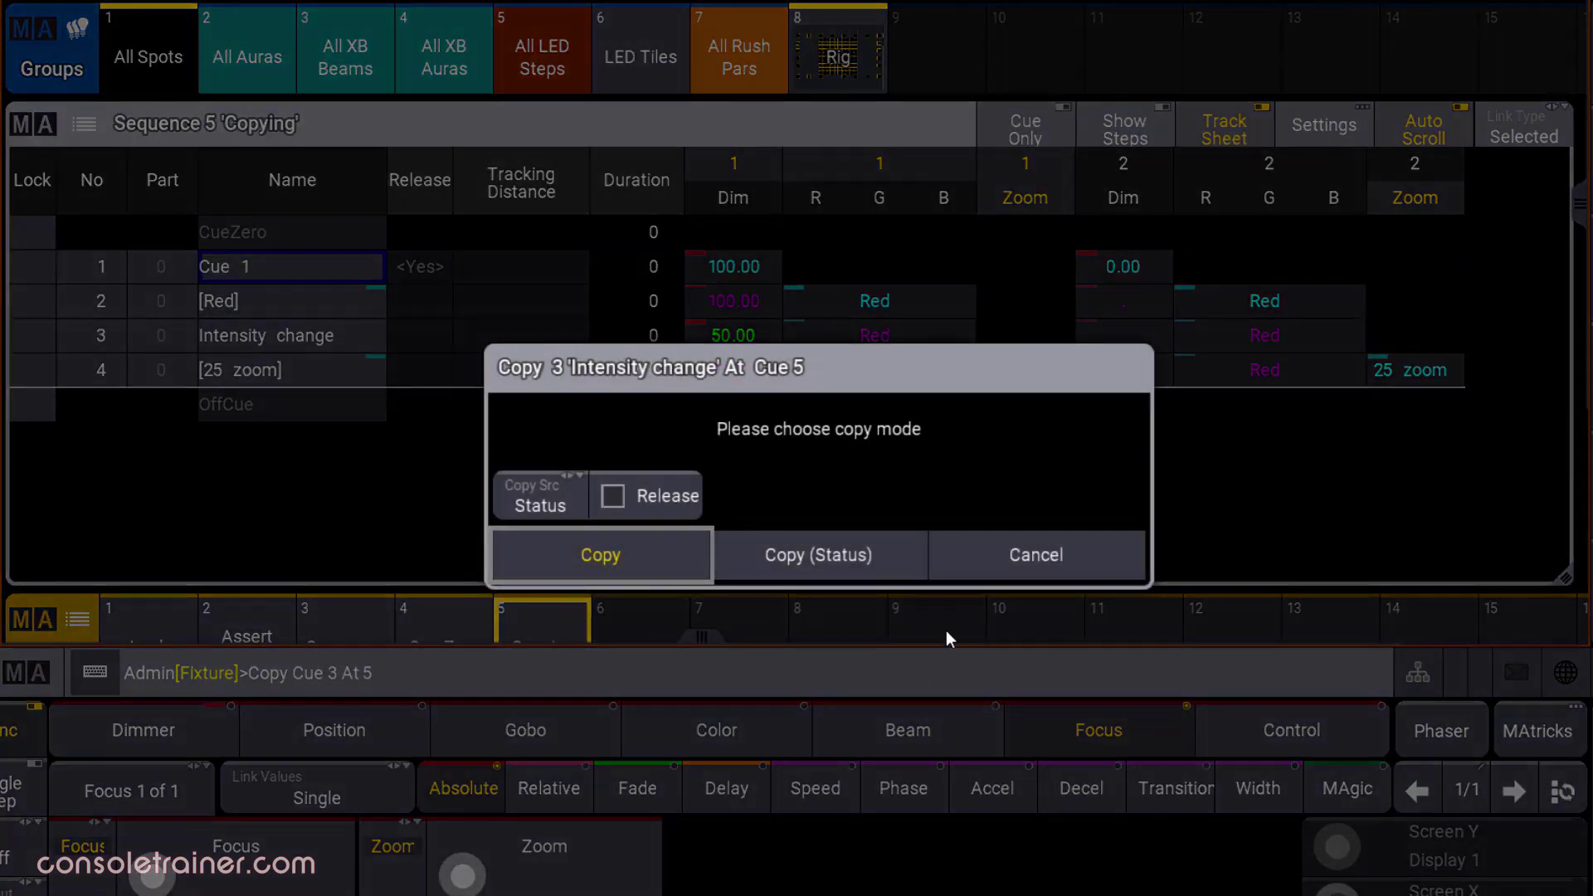
{"action": "left_click_drag", "start_coordinate": [867, 372], "coordinate": [855, 455]}
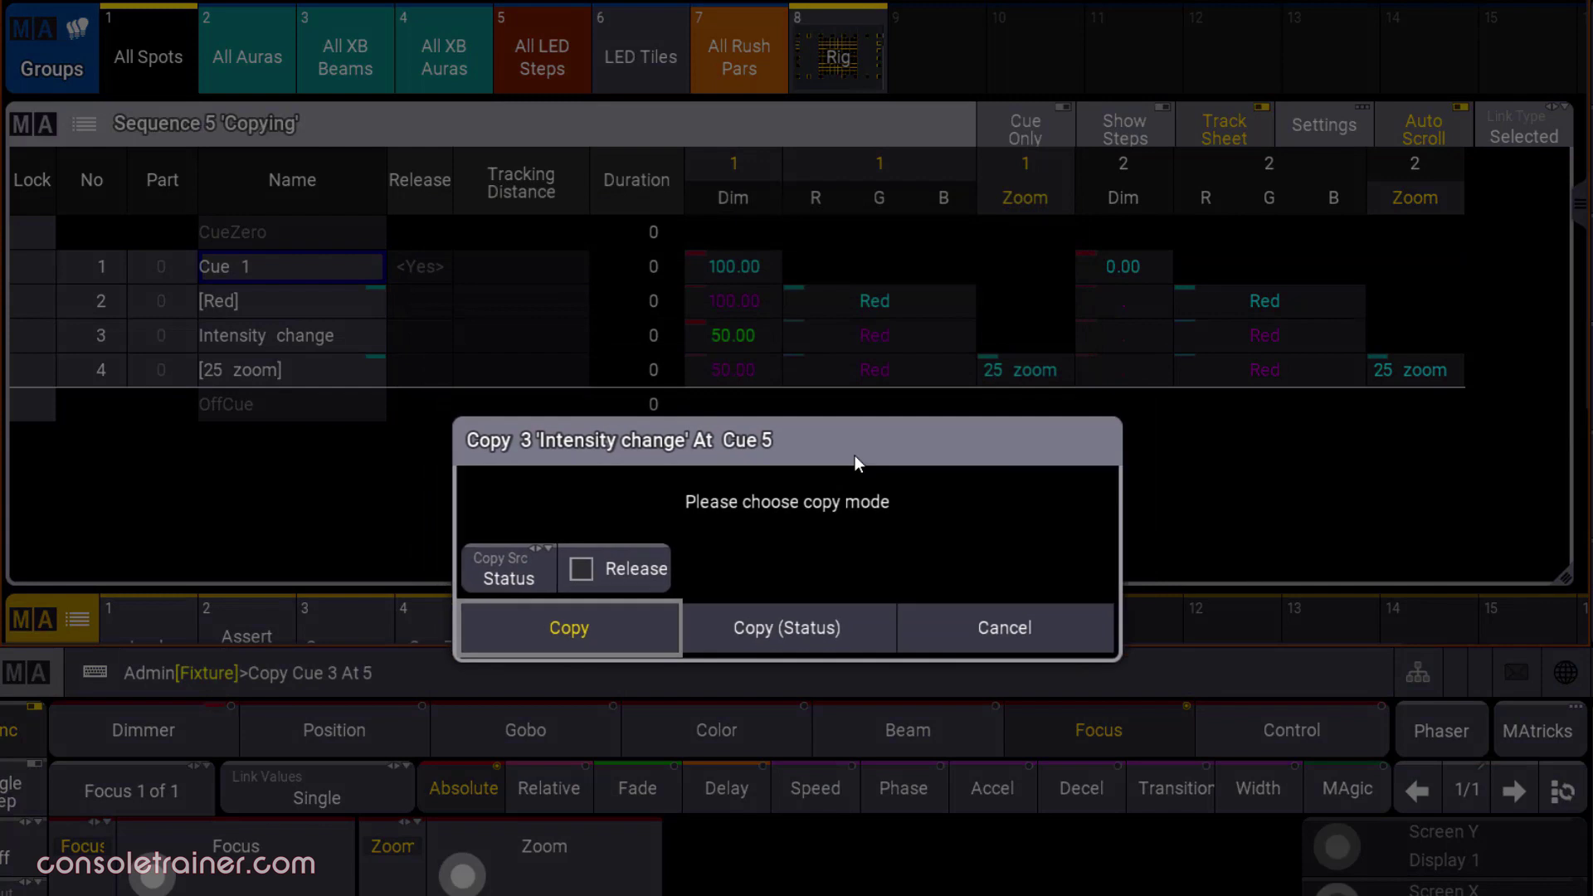
{"action": "left_click", "coordinate": [536, 563]}
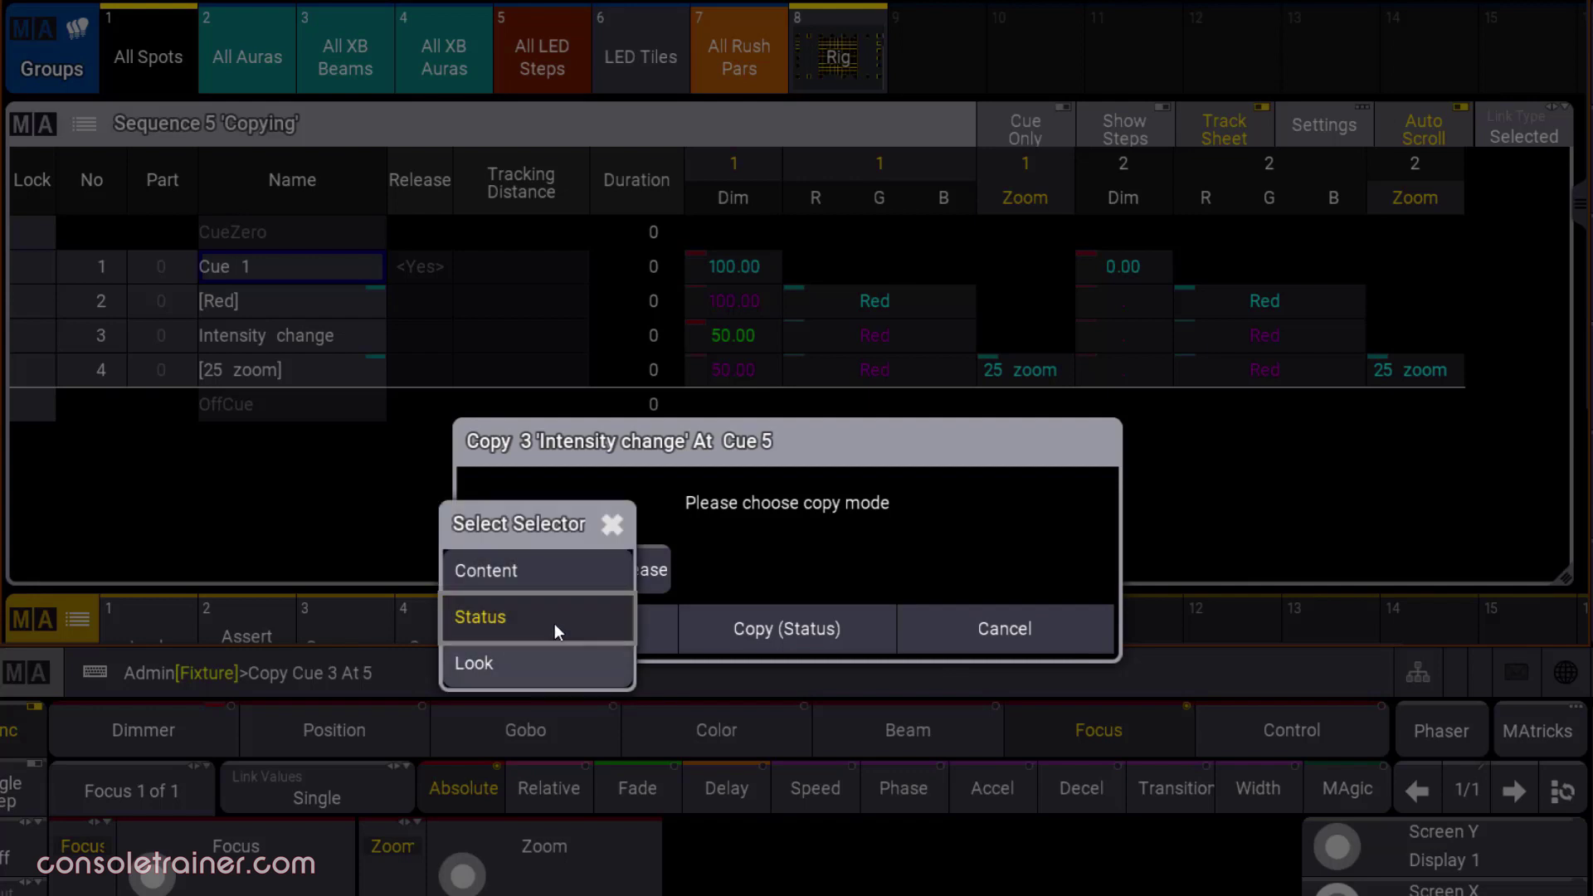
{"action": "left_click", "coordinate": [555, 576]}
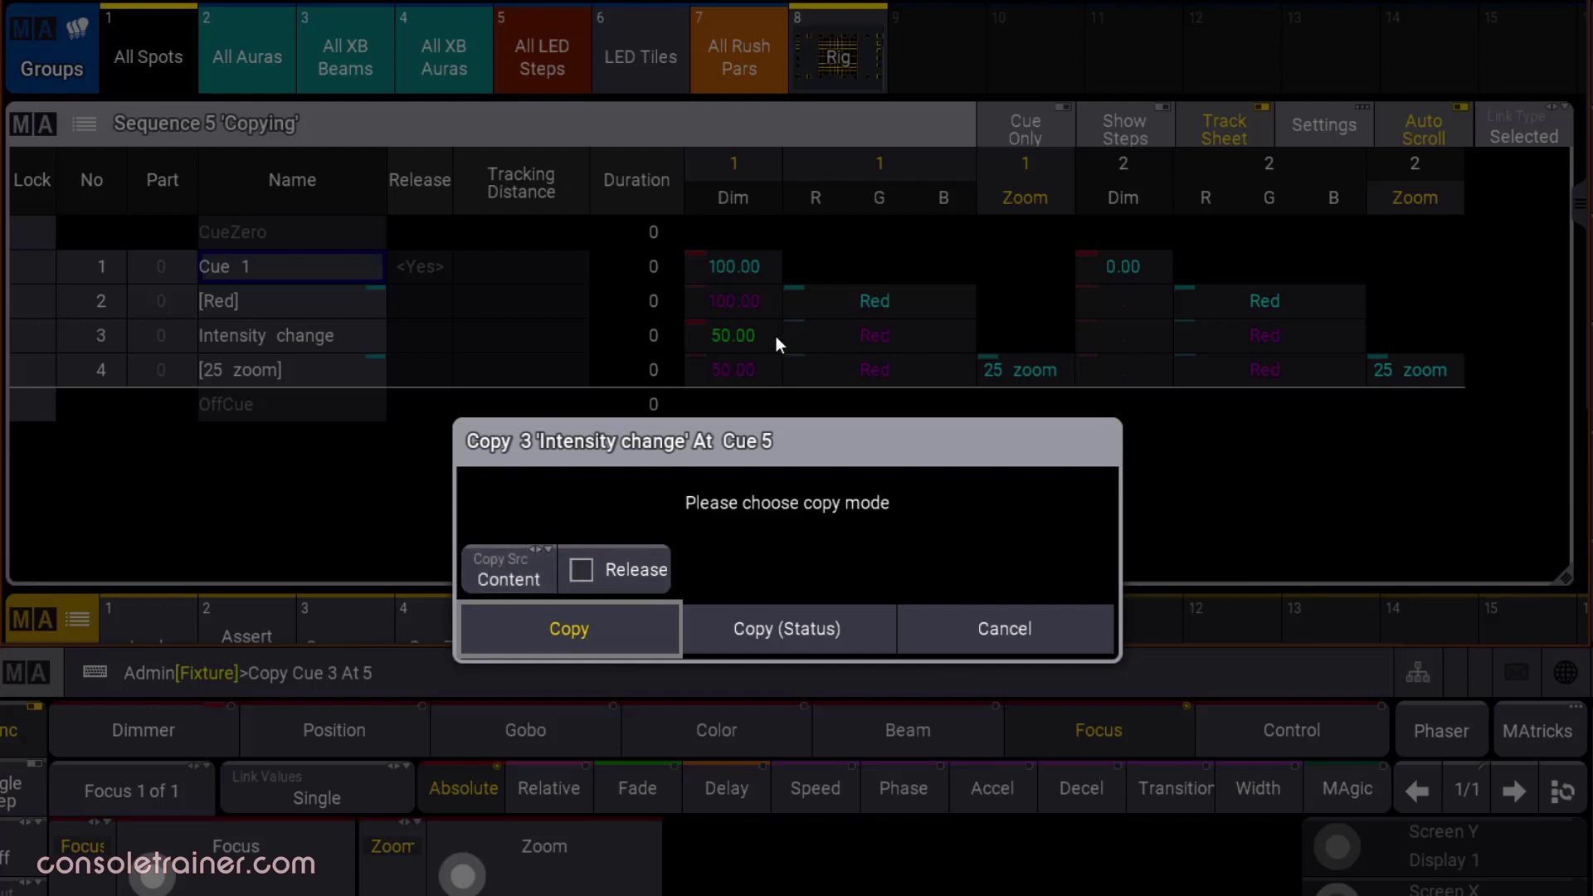
{"action": "left_click", "coordinate": [526, 569]}
{"action": "left_click", "coordinate": [520, 581]}
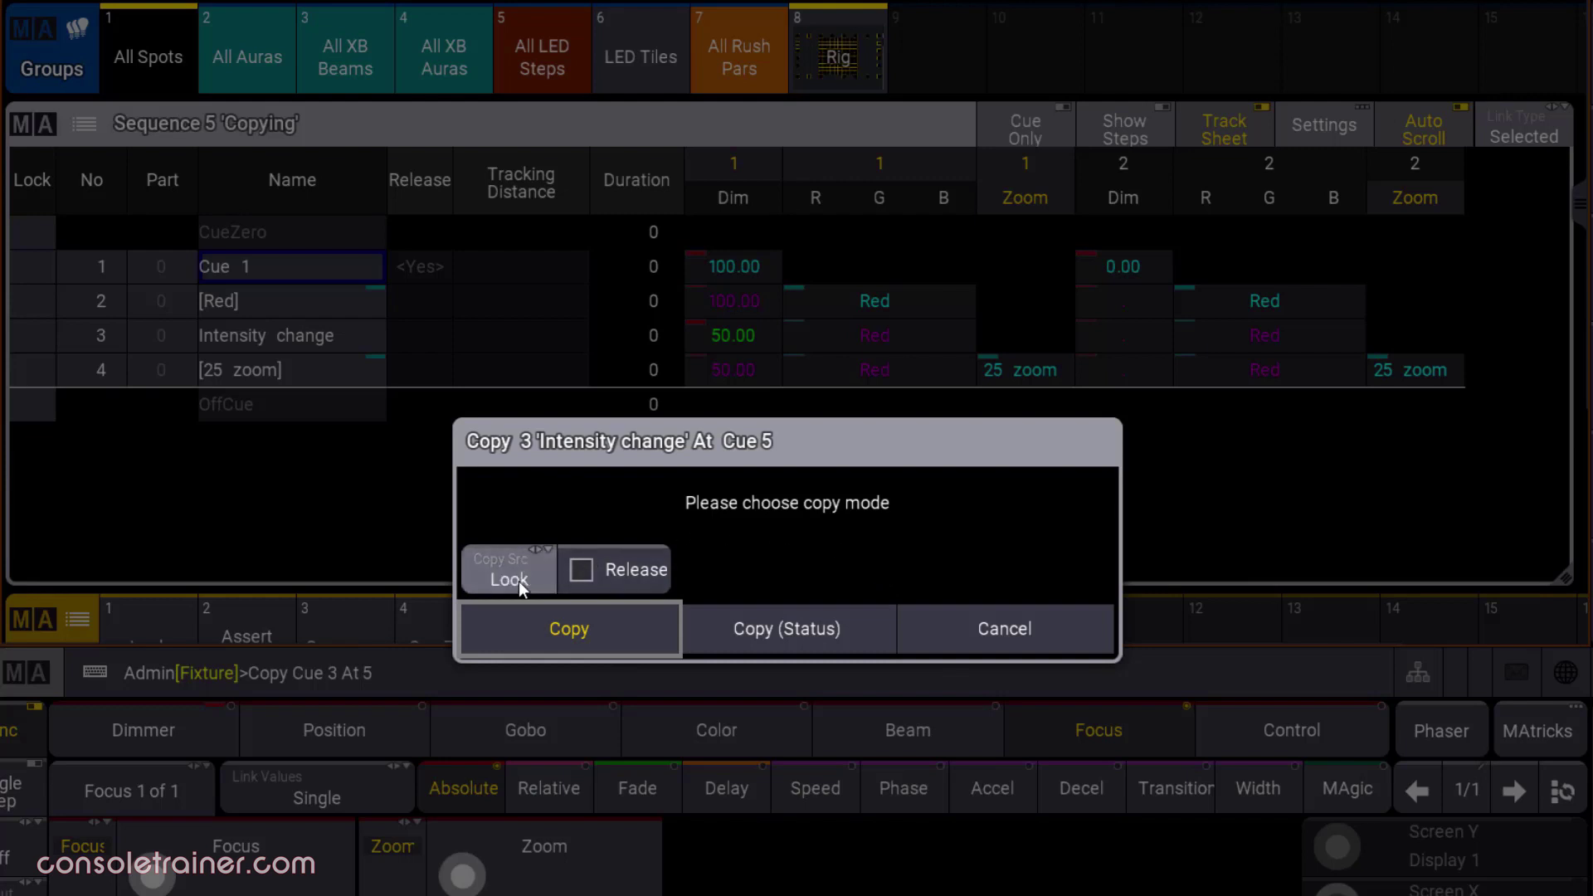
{"action": "left_click", "coordinate": [626, 634]}
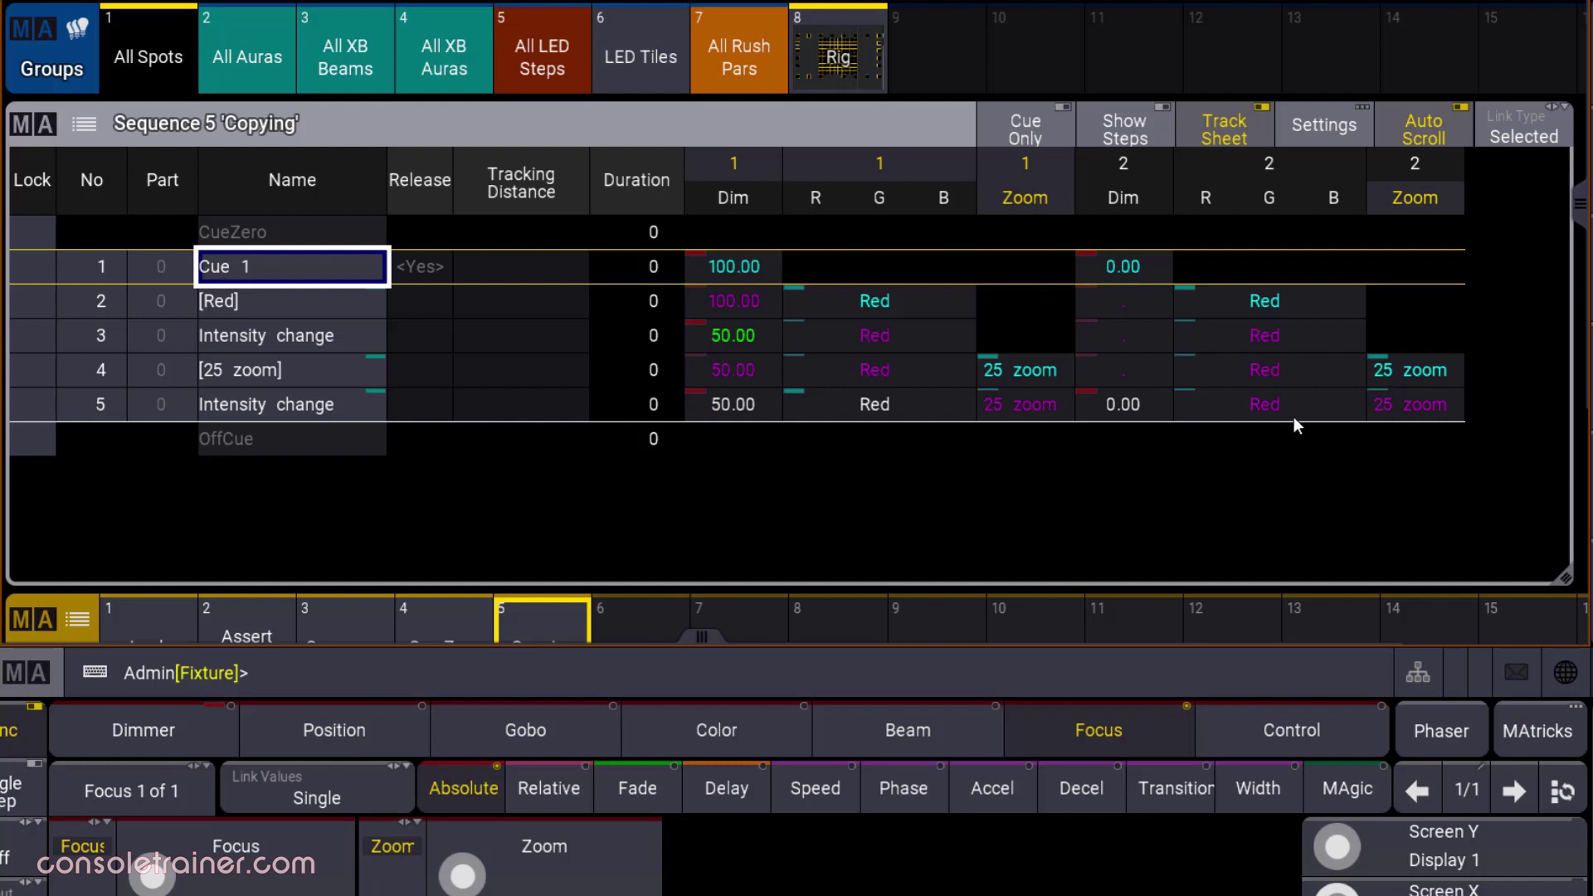
Step: Compare the zoom cells of cues 3 and 5, and undo the copy of cue 3
{"action": "left_click", "coordinate": [1045, 340]}
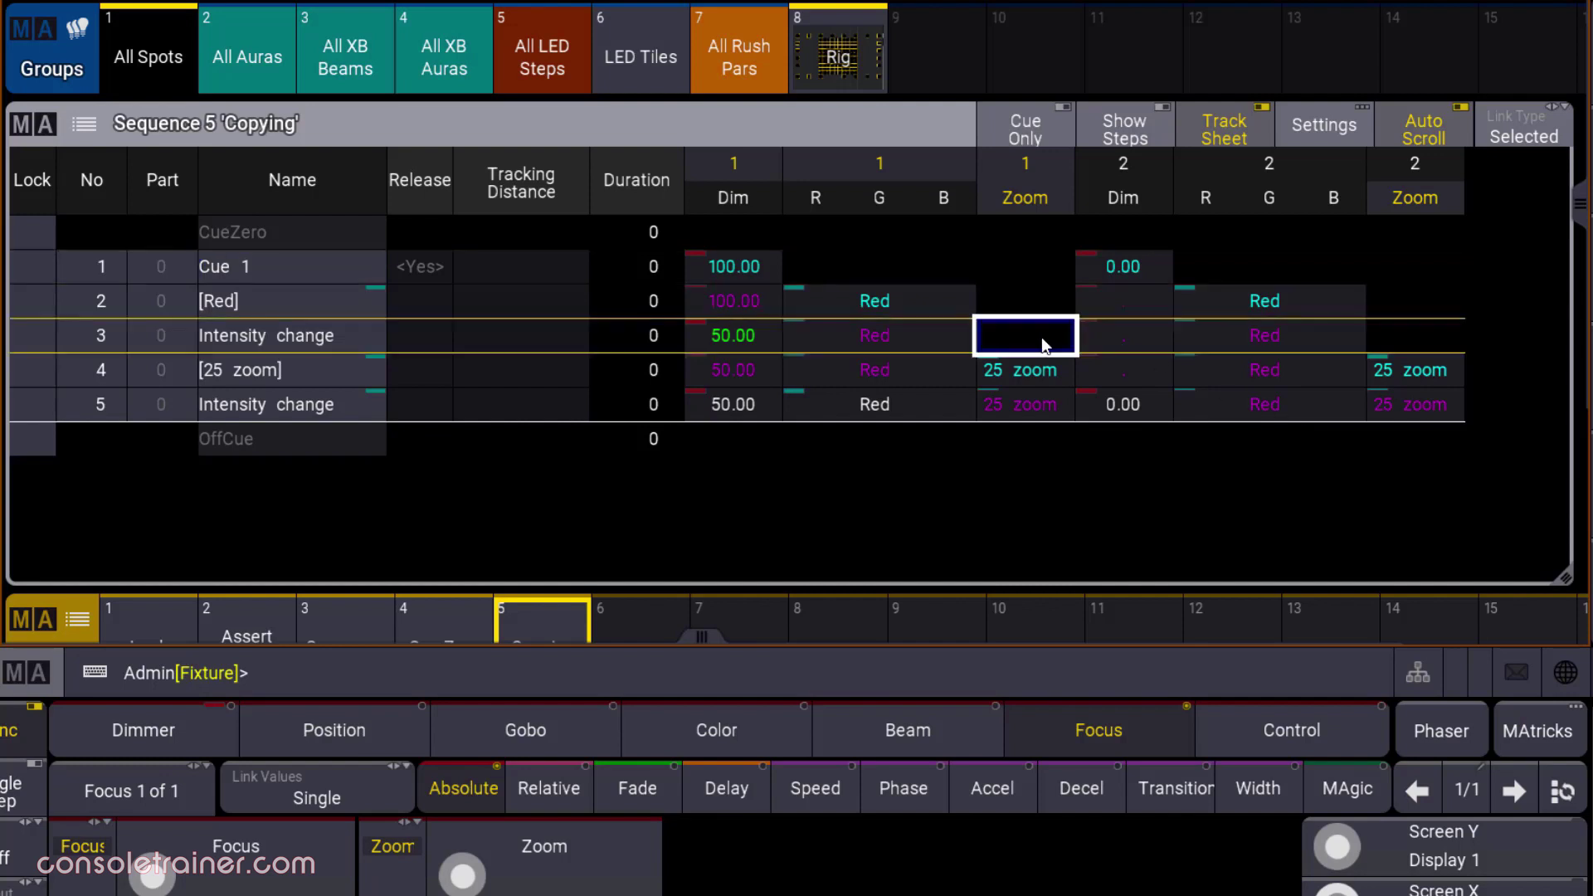
{"action": "left_click", "coordinate": [1063, 411]}
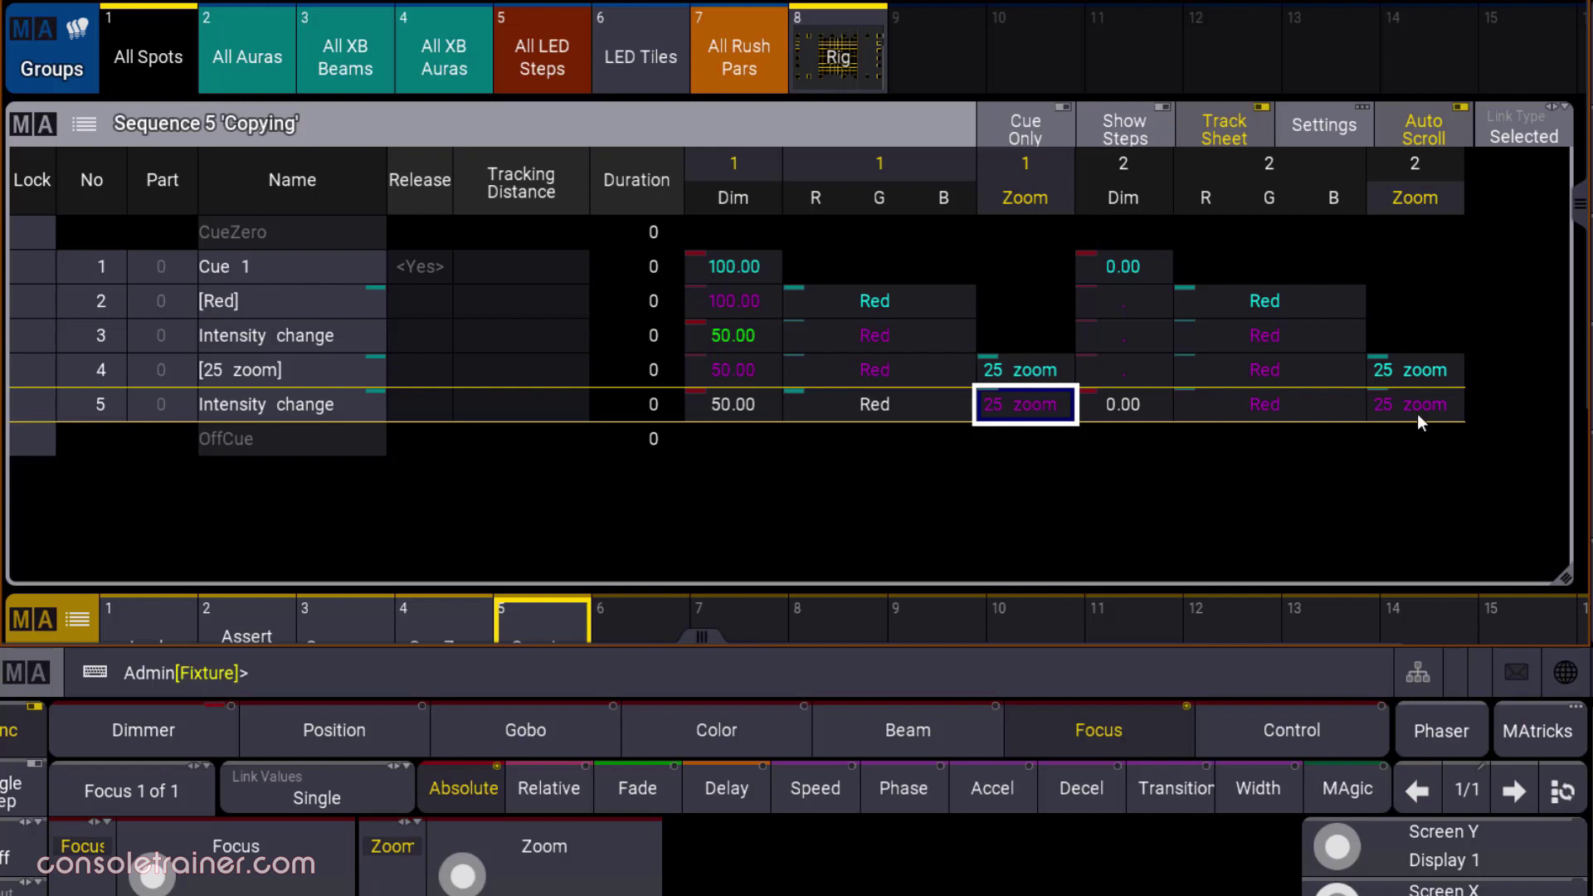
{"action": "left_click", "coordinate": [1457, 408]}
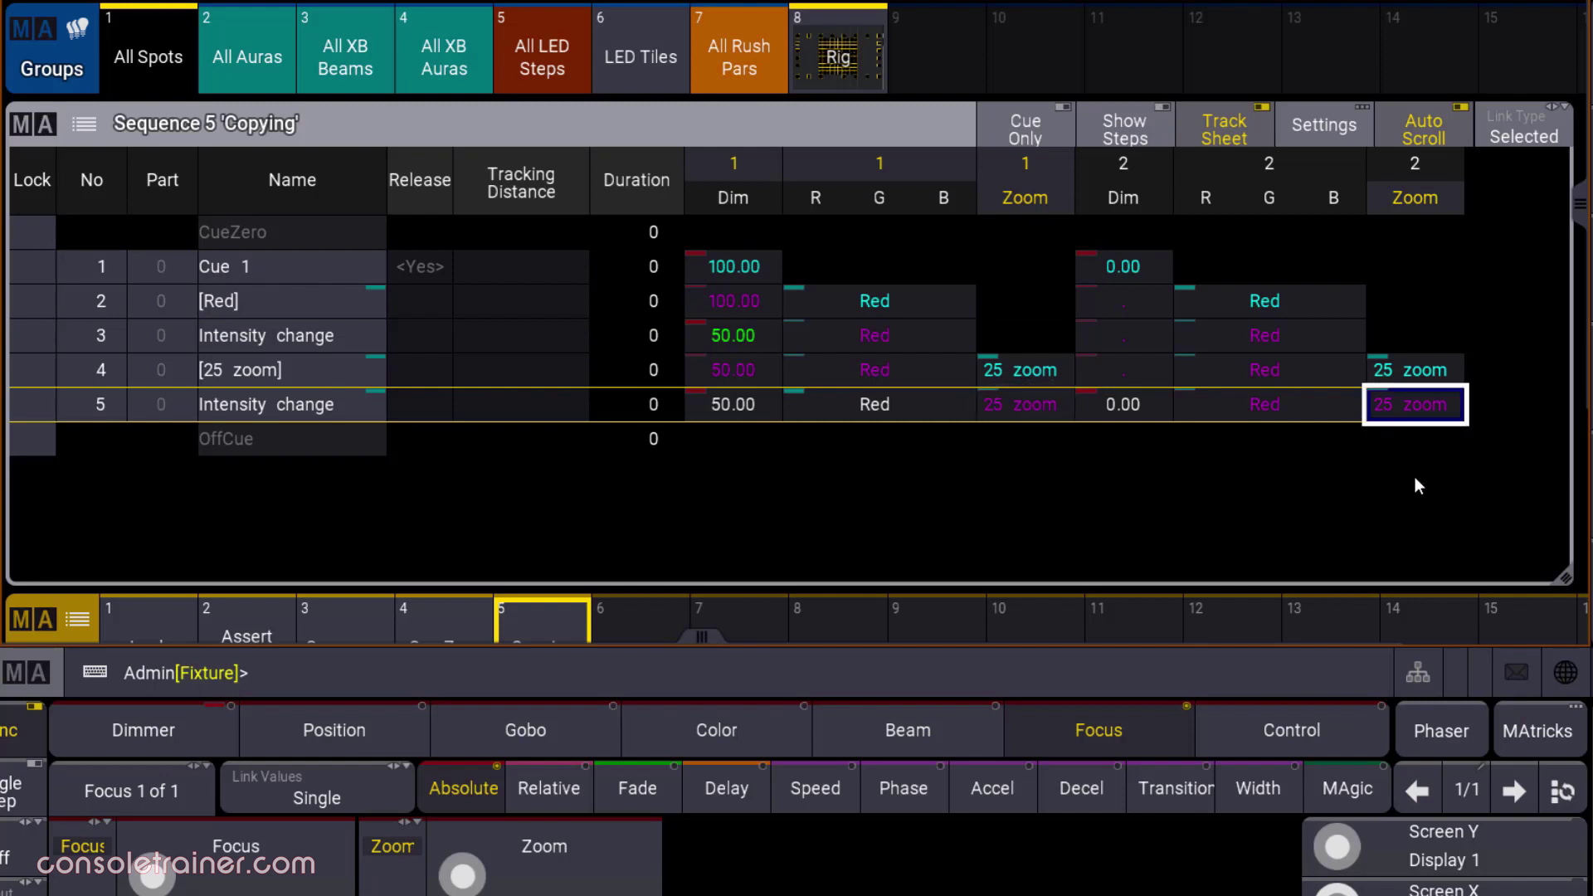
{"action": "left_click", "coordinate": [1036, 657]}
{"action": "key", "text": "ctrl+z"}
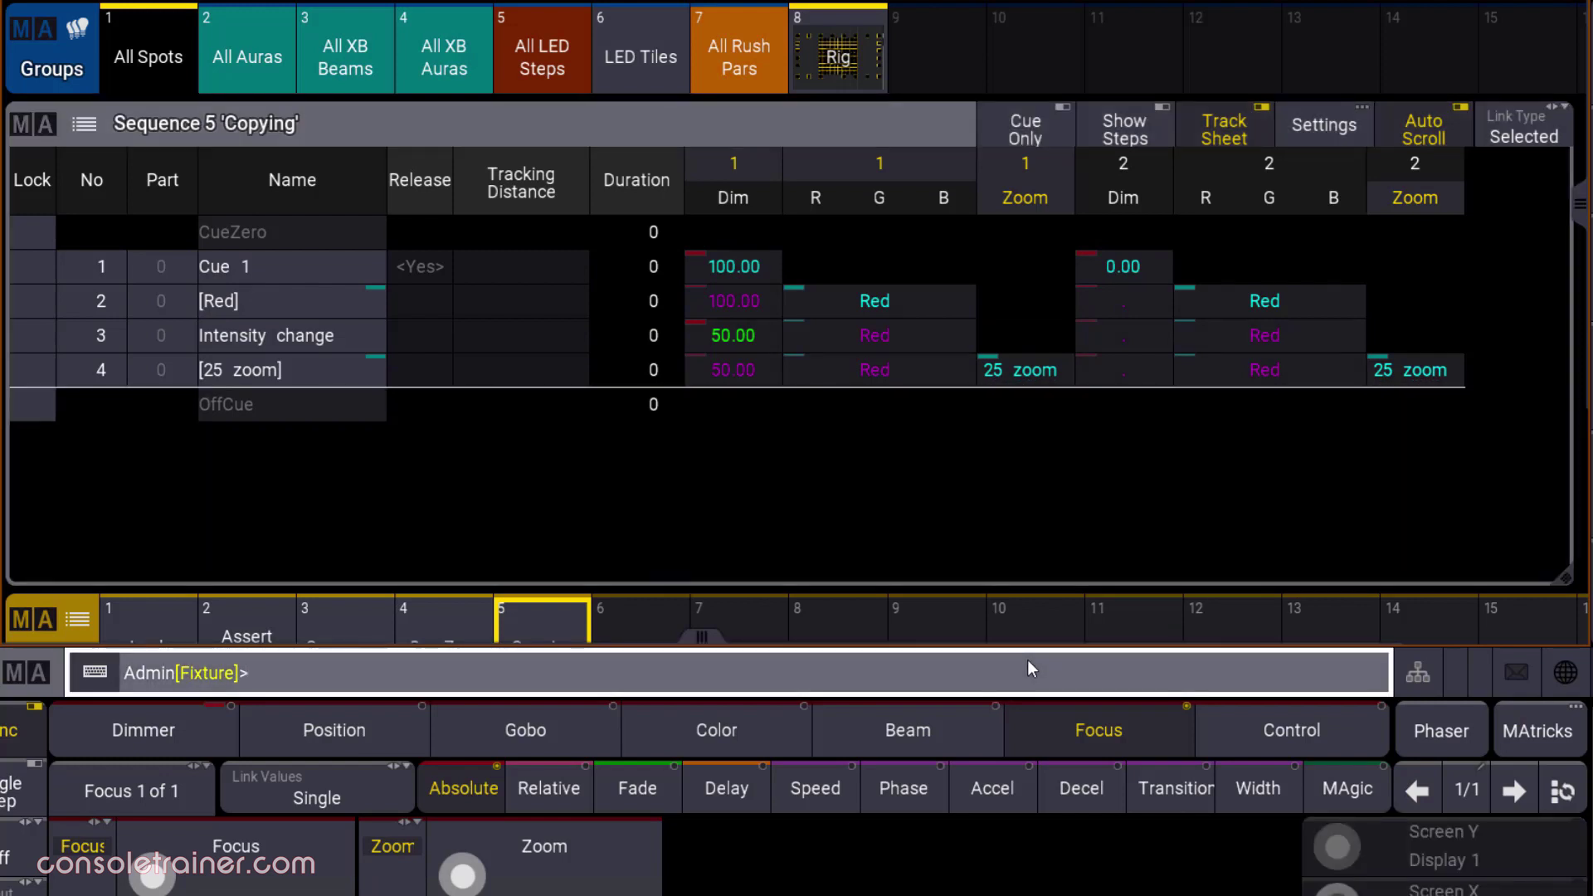
Step: Copy cue 3 to cue 5 as Copy (Status) with the copy source set to Content, and undo the copy
{"action": "type", "text": "Copy Cue 3 At 5"}
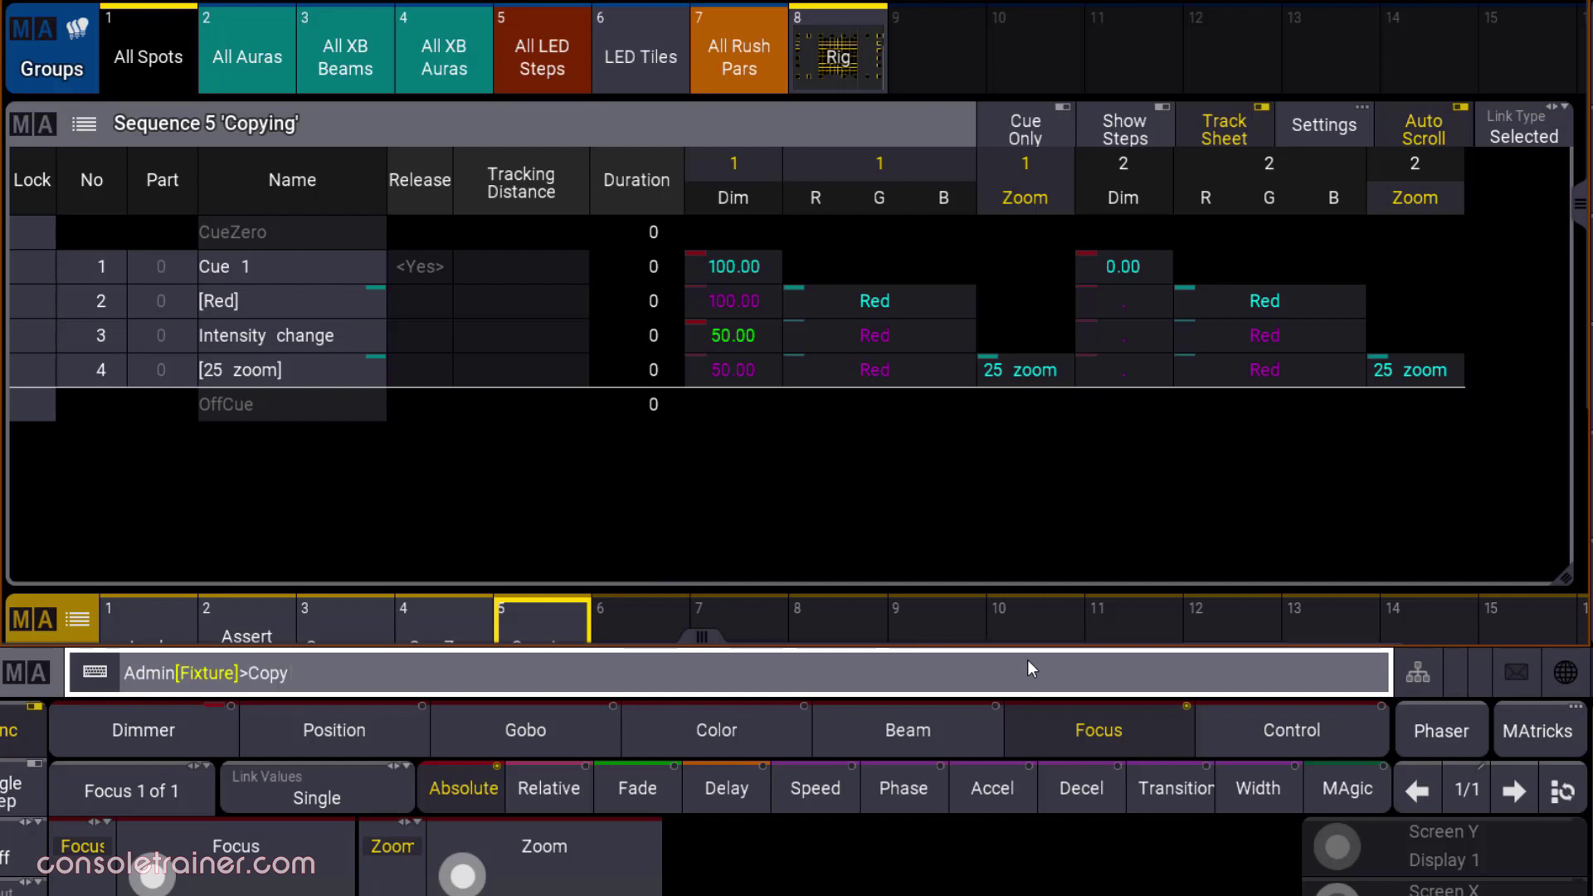
{"action": "key", "text": "Return"}
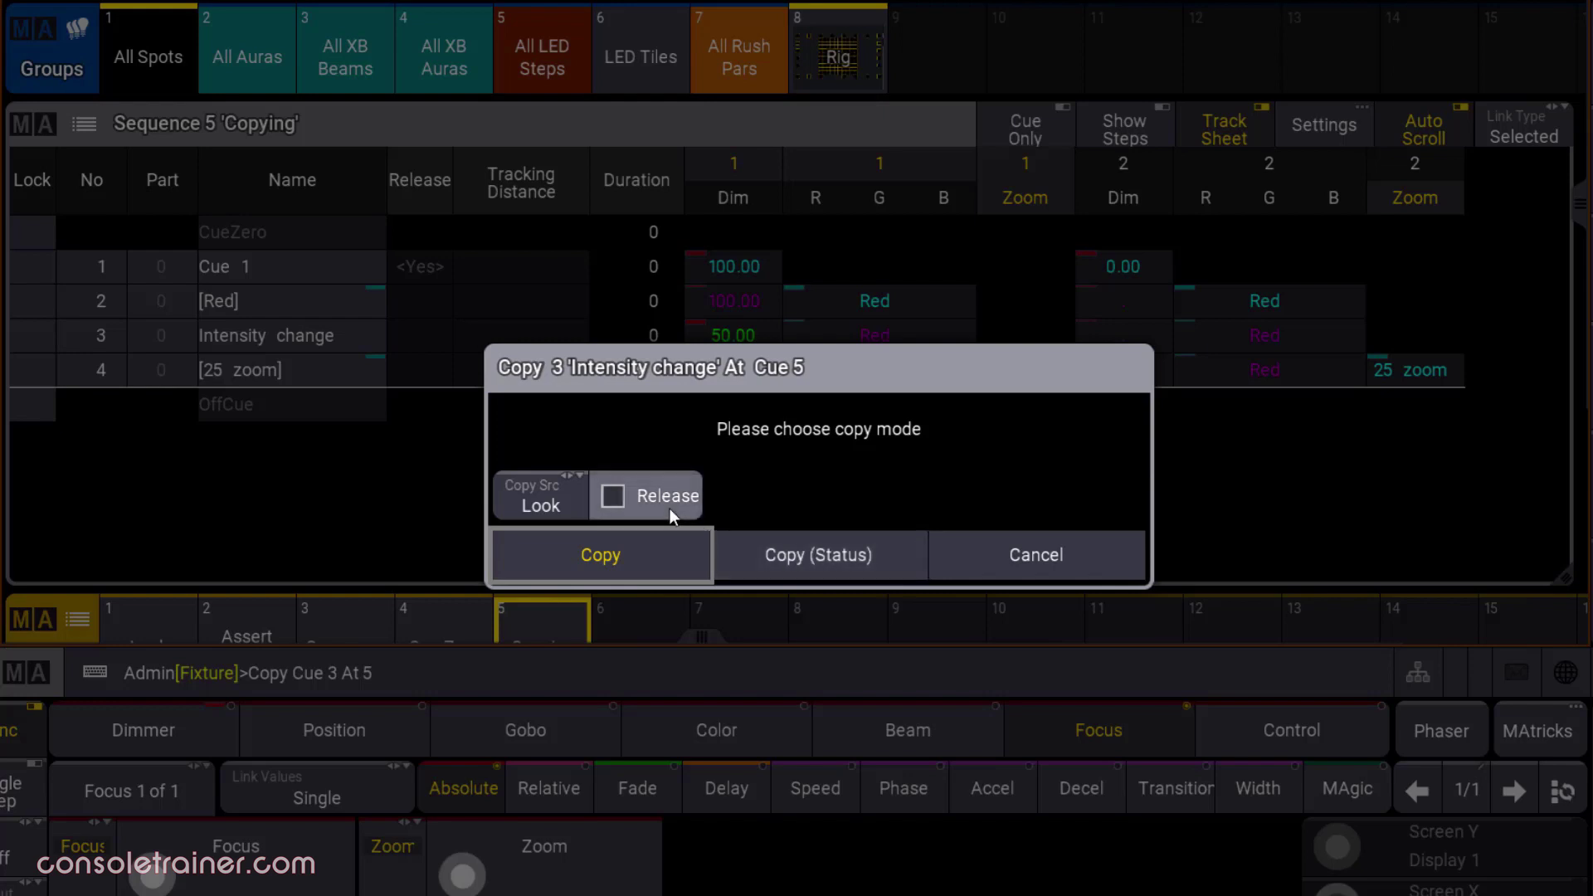
{"action": "left_click", "coordinate": [557, 503]}
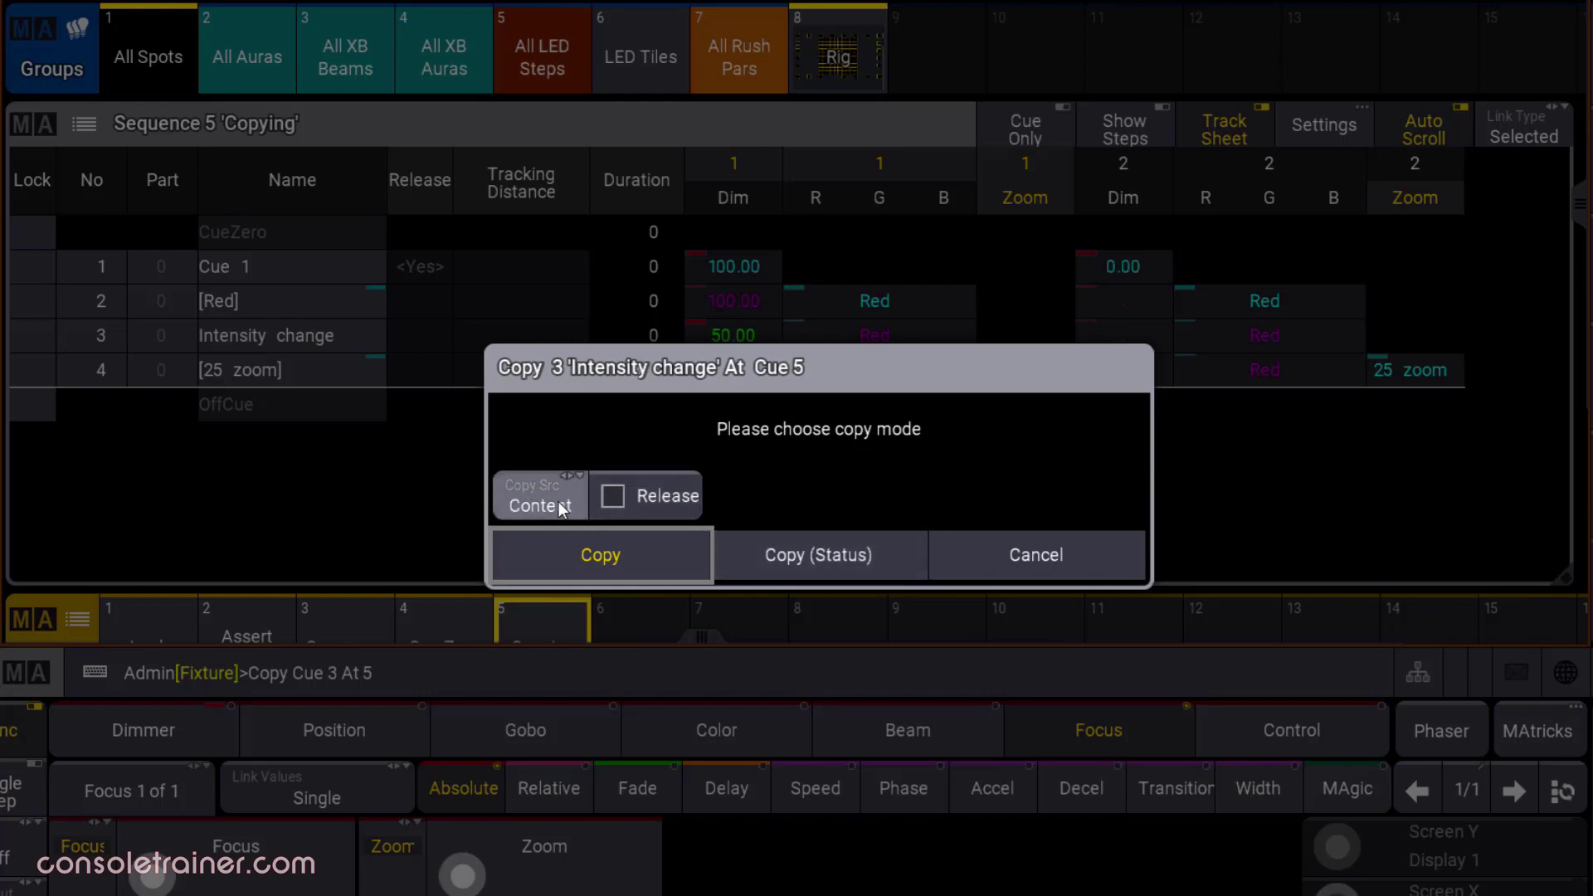
{"action": "left_click", "coordinate": [862, 551]}
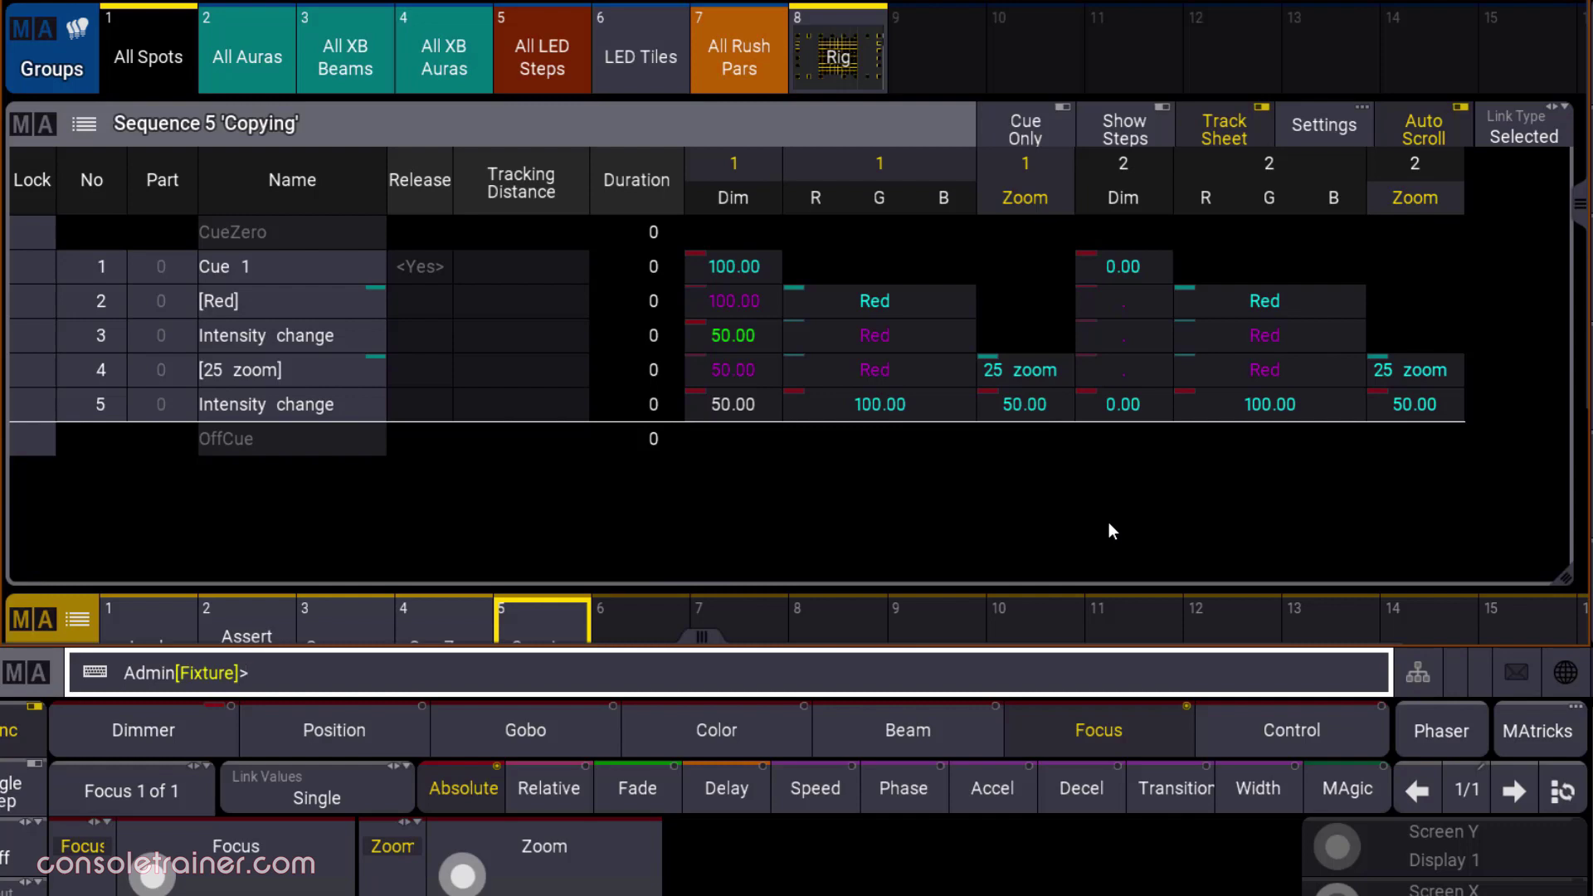
{"action": "key", "text": "ctrl+z"}
Step: Copy cue 3 to cue 5 as Copy (Status) with source Content and Release enabled, and undo the copy
{"action": "type", "text": "Copy"}
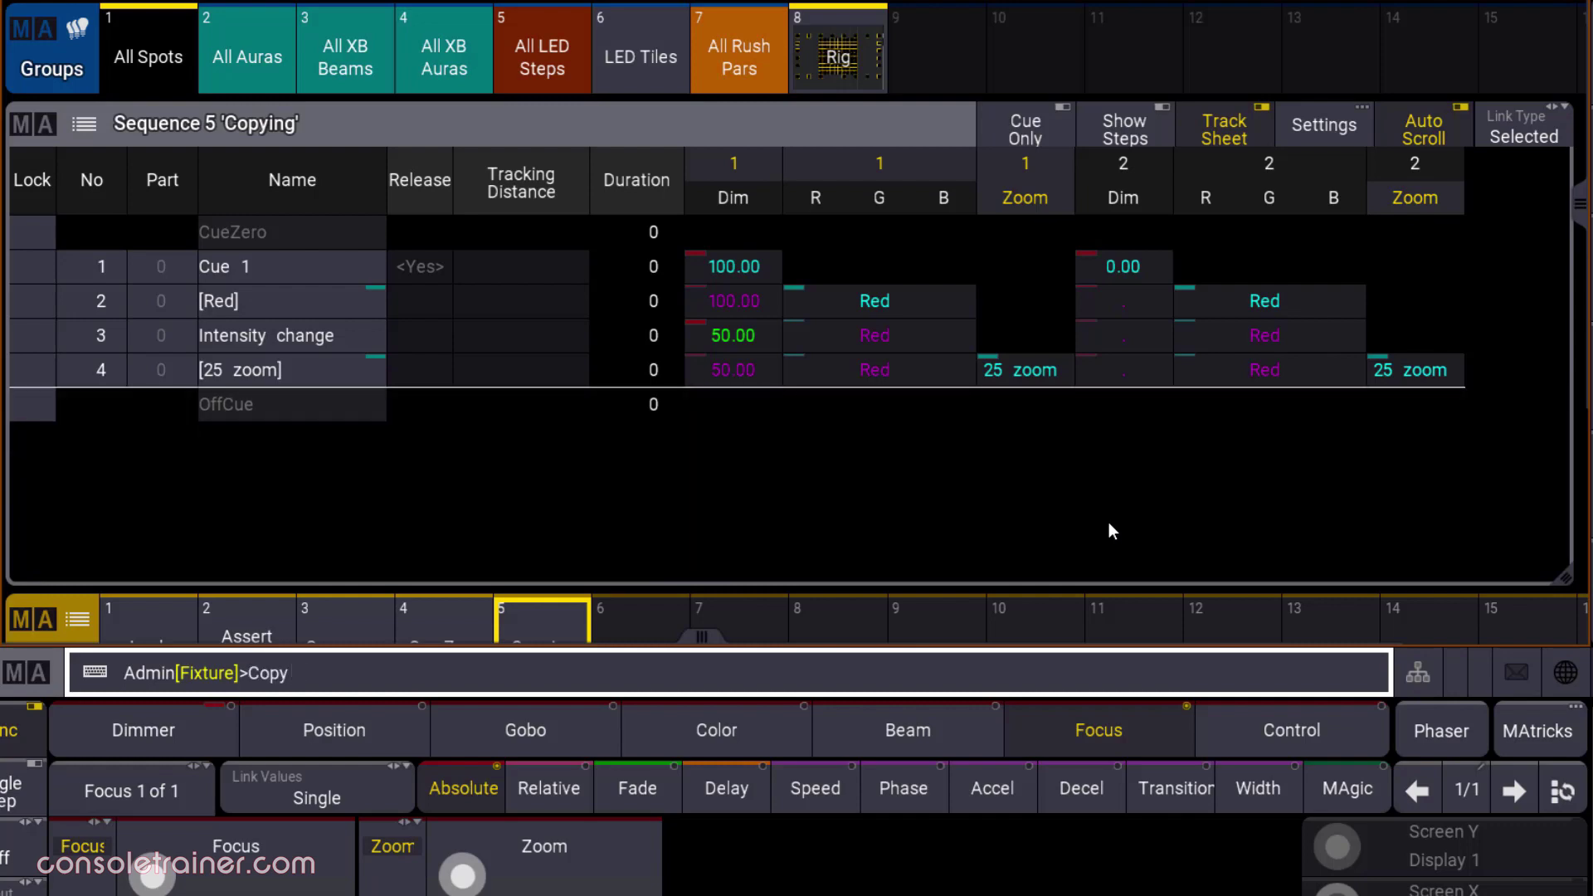
{"action": "type", "text": " Cue 3 At 5"}
{"action": "key", "text": "Return"}
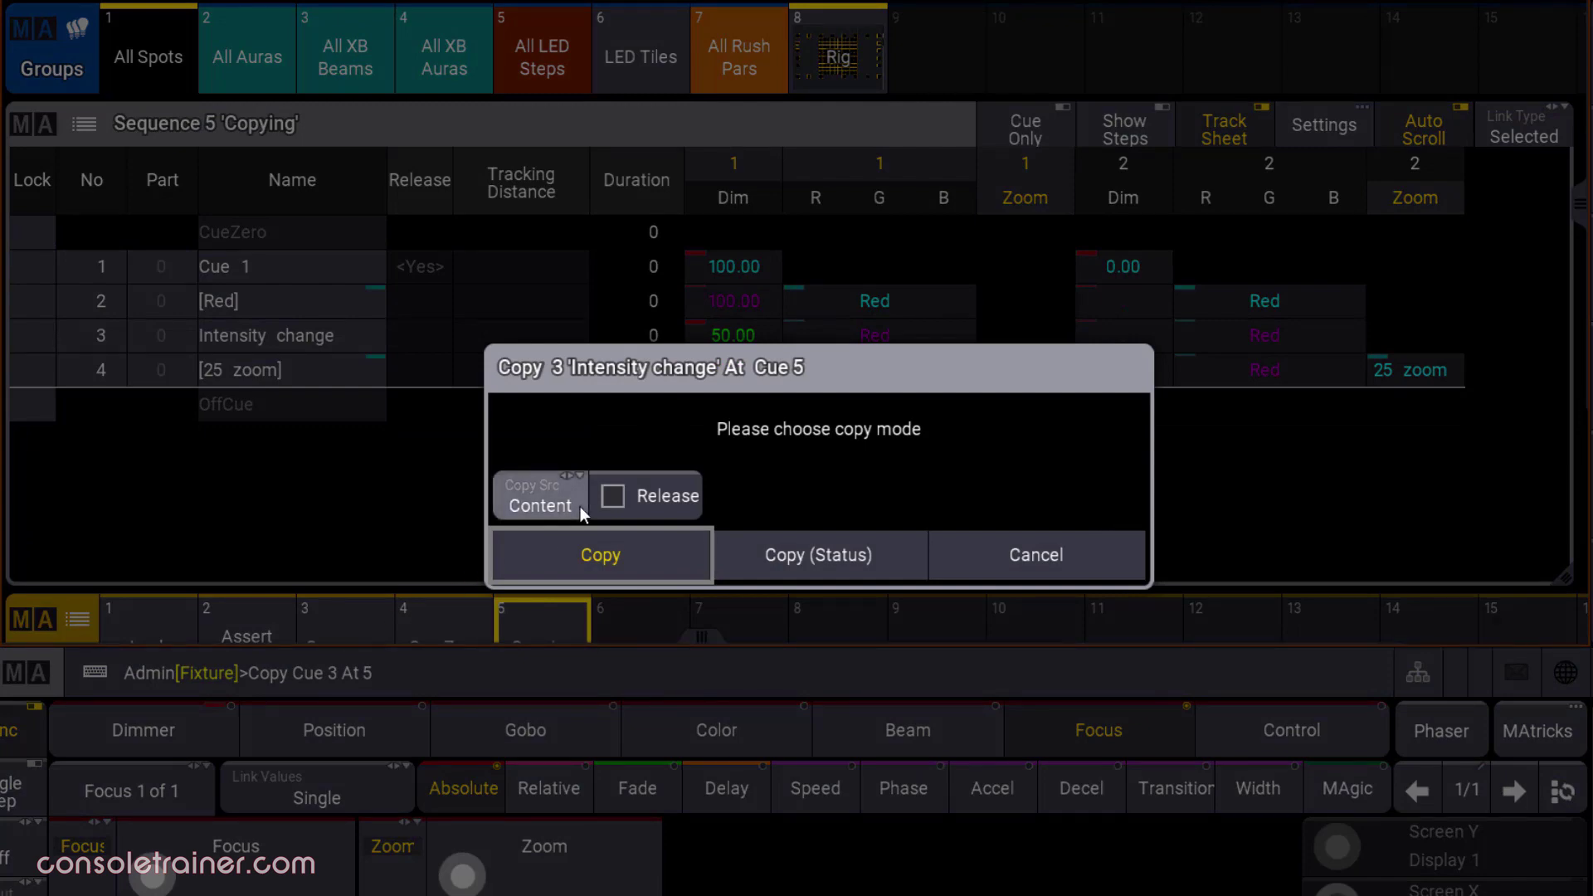
{"action": "left_click", "coordinate": [658, 503]}
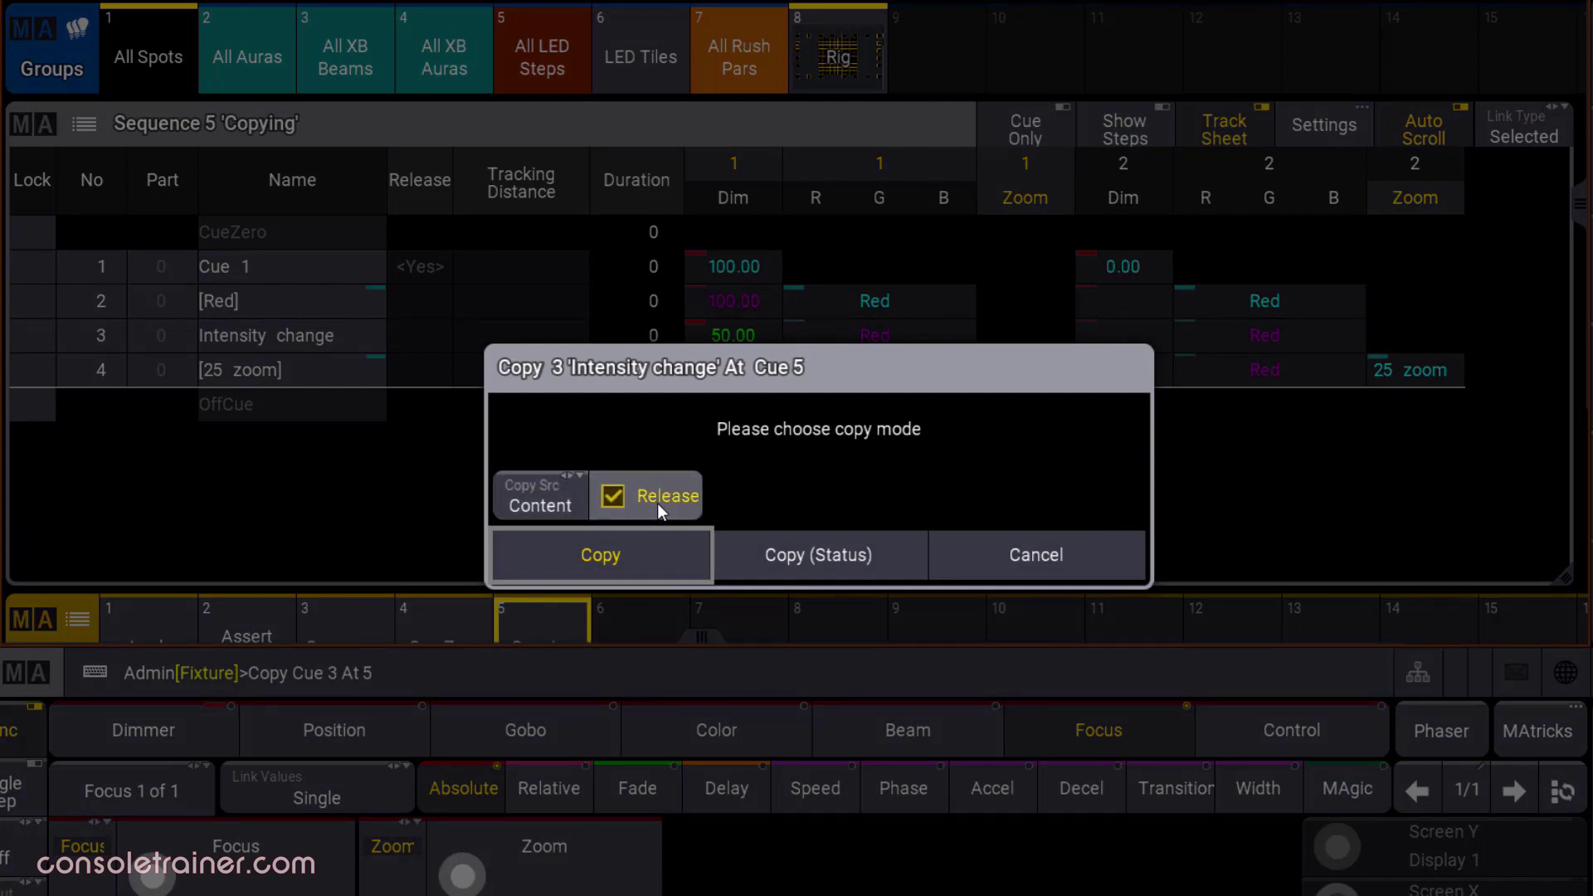
{"action": "left_click", "coordinate": [900, 569]}
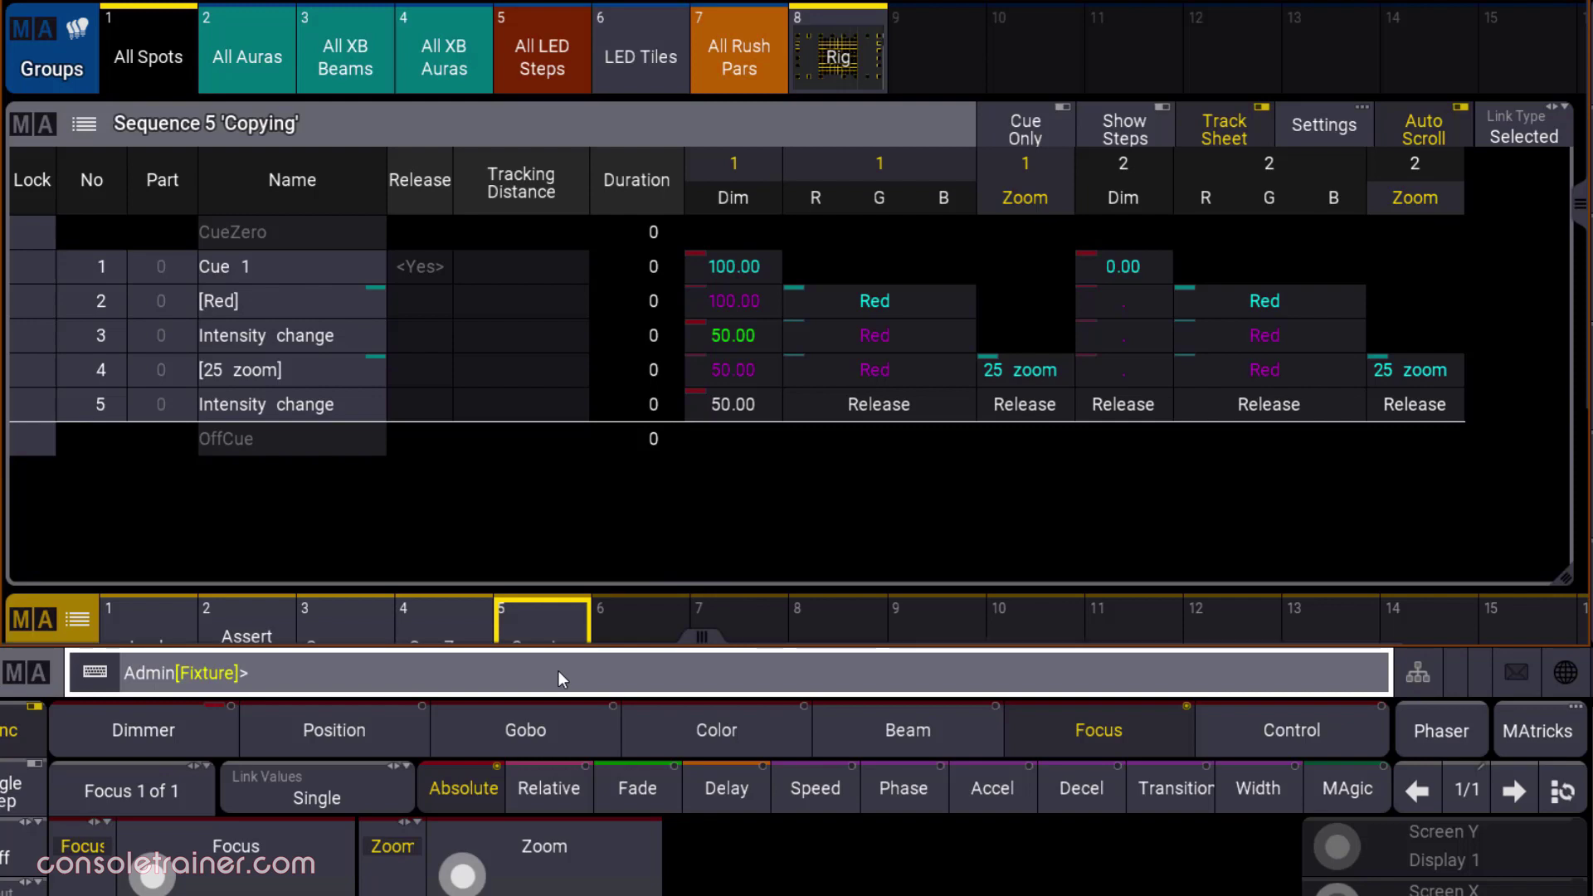
{"action": "key", "text": "ctrl+z"}
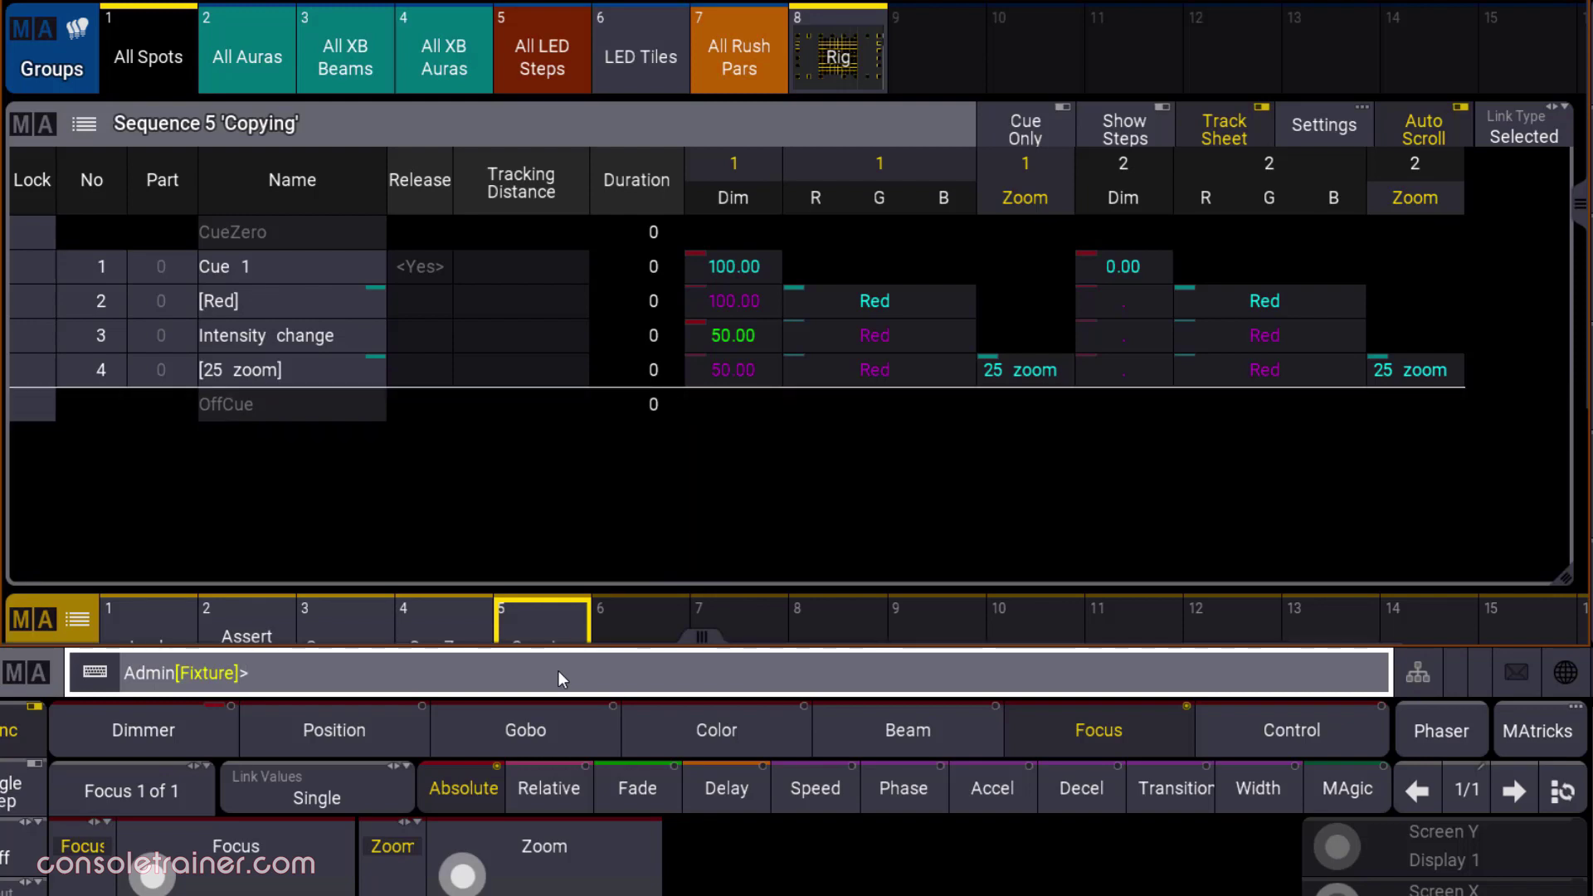
Step: Copy cue 3 to cue 5 with the copy source set to Status and Release enabled
{"action": "type", "text": "Copy Cue 3 At 5"}
{"action": "key", "text": "Return"}
{"action": "left_click", "coordinate": [540, 500]}
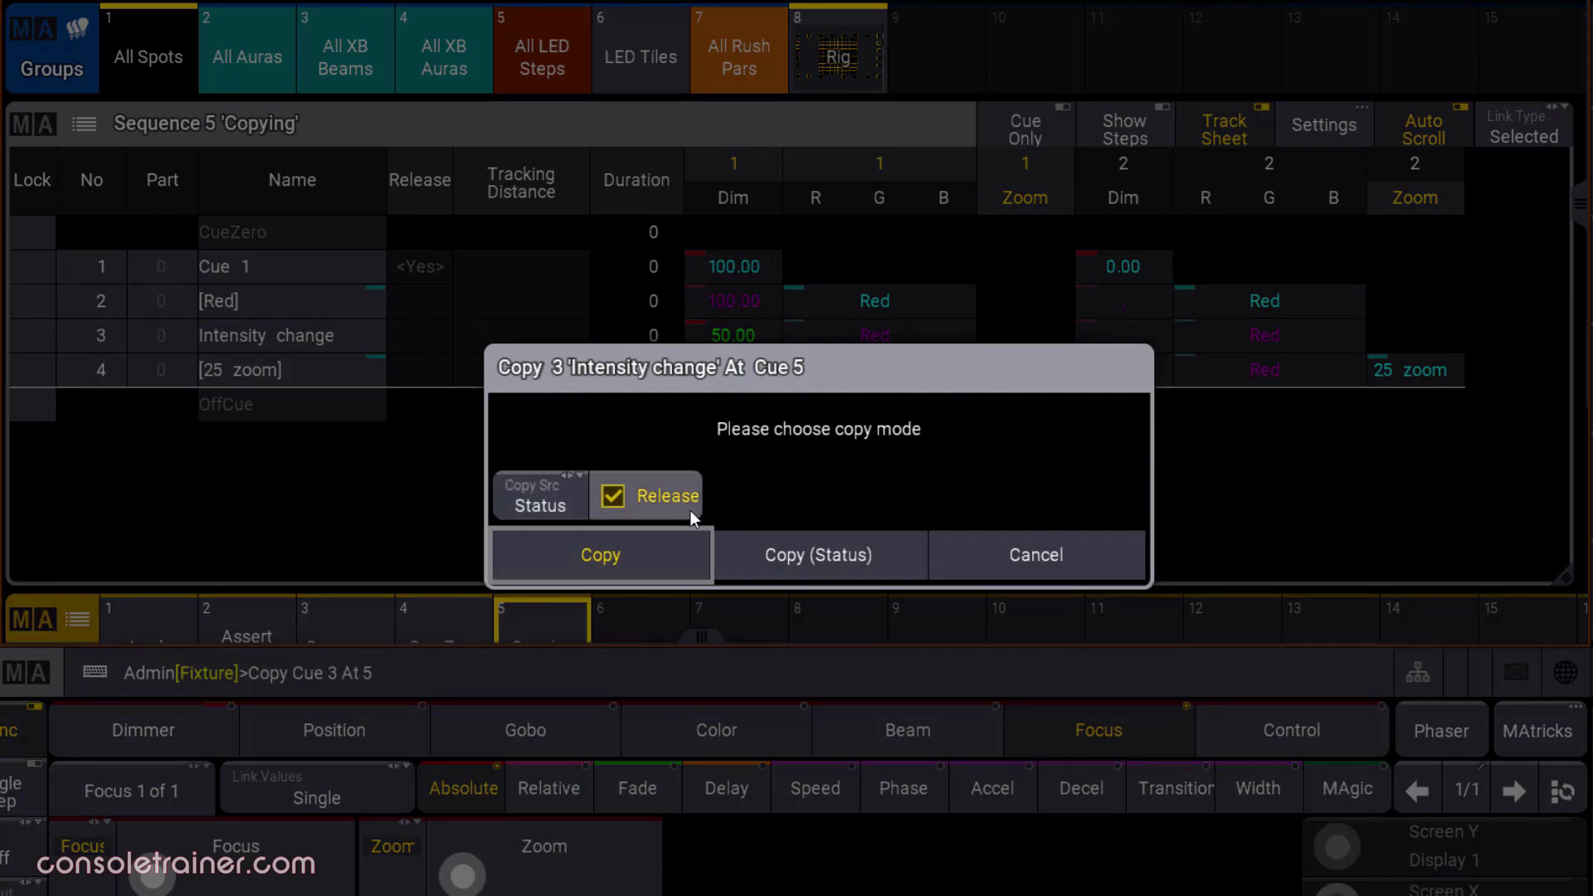
{"action": "left_click", "coordinate": [889, 569]}
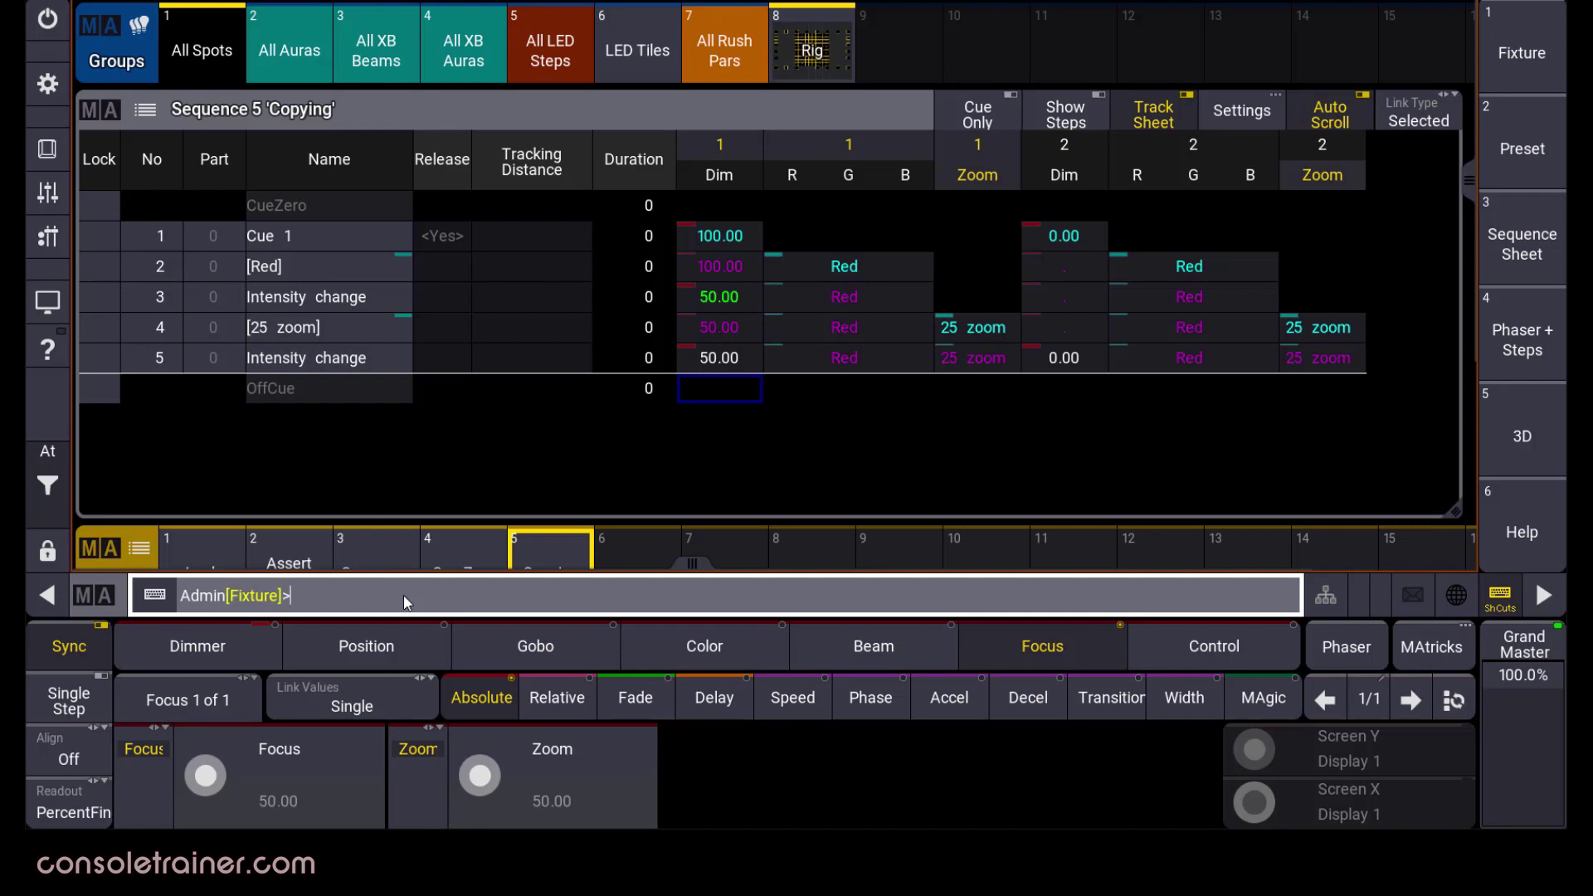
Step: Copy cue 3 onto cue 4 as Overwrite (Status), with source Content and both Cue only and Release off
{"action": "type", "text": "Copy Cue 3 At 4"}
{"action": "key", "text": "Return"}
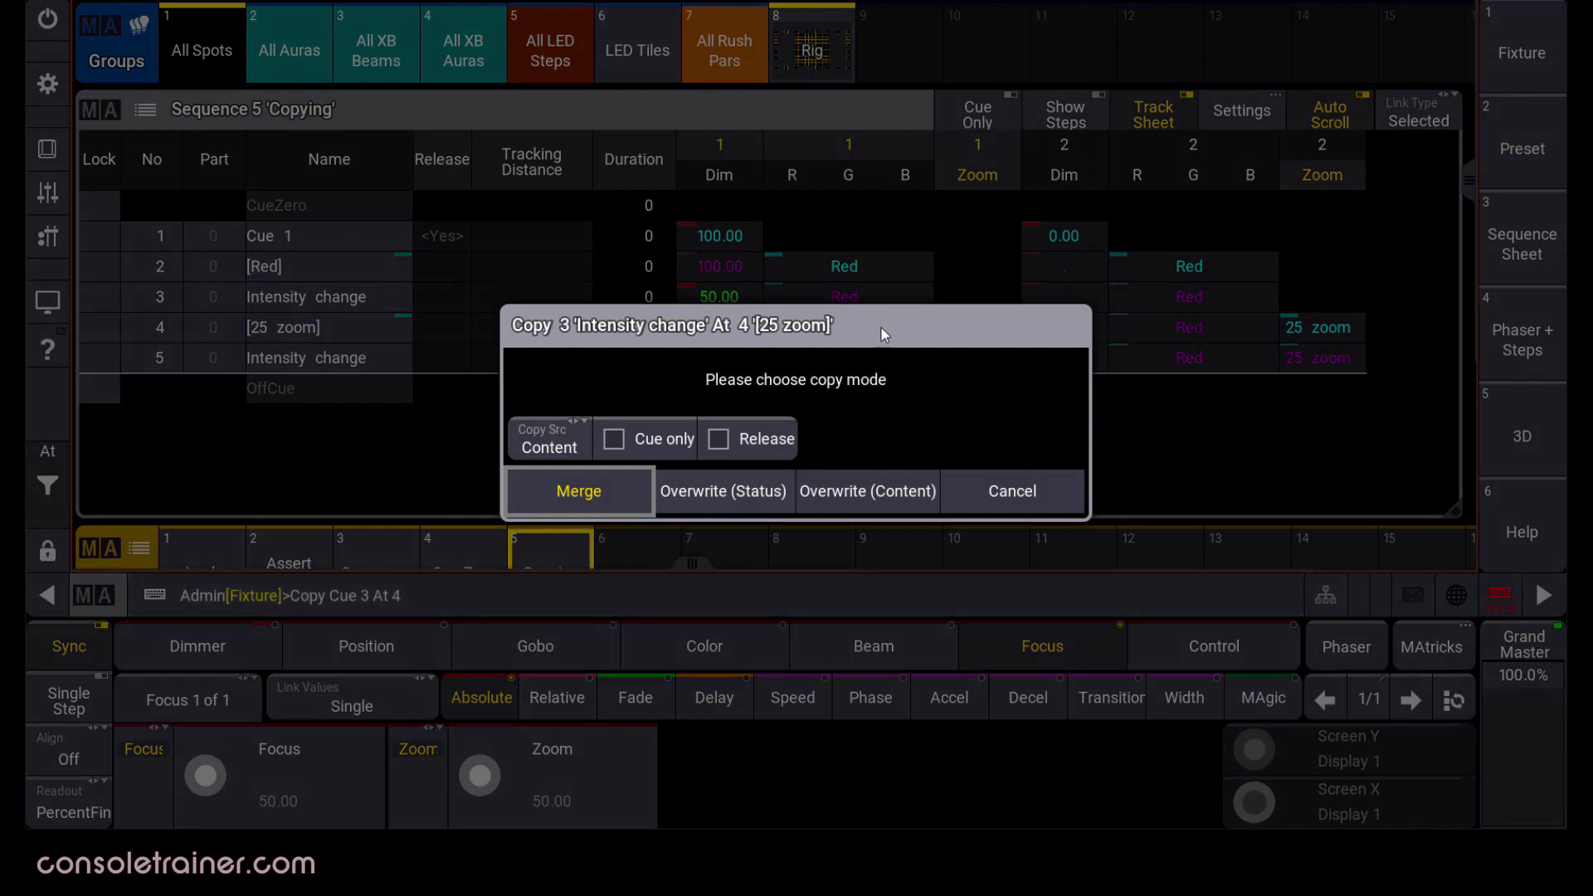
{"action": "left_click_drag", "start_coordinate": [880, 327], "coordinate": [869, 403]}
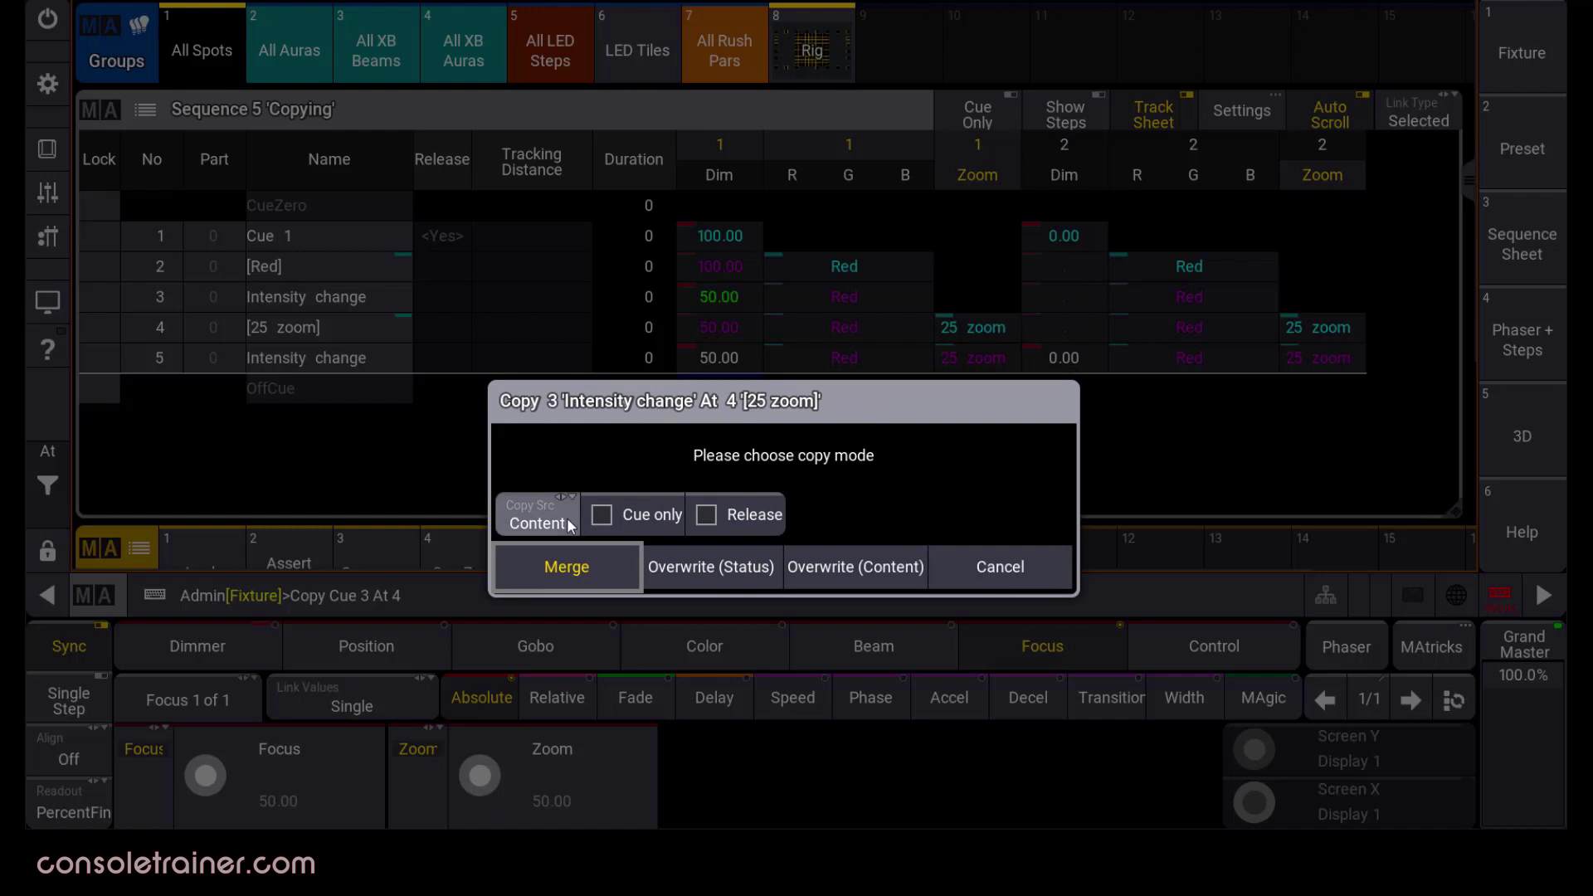
{"action": "left_click", "coordinate": [659, 530]}
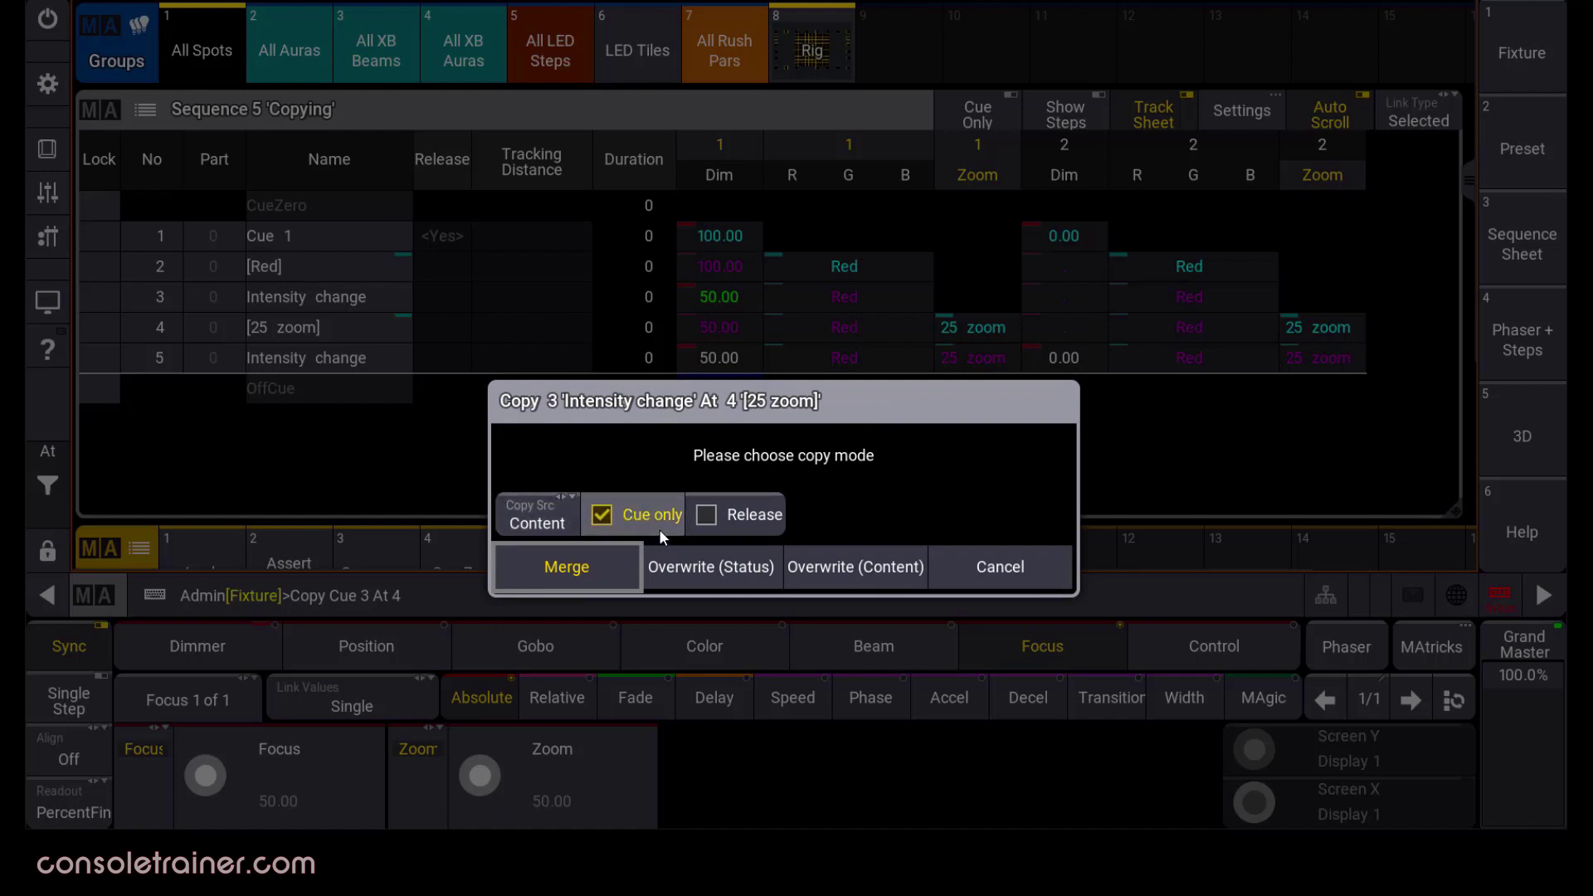
{"action": "left_click", "coordinate": [659, 530]}
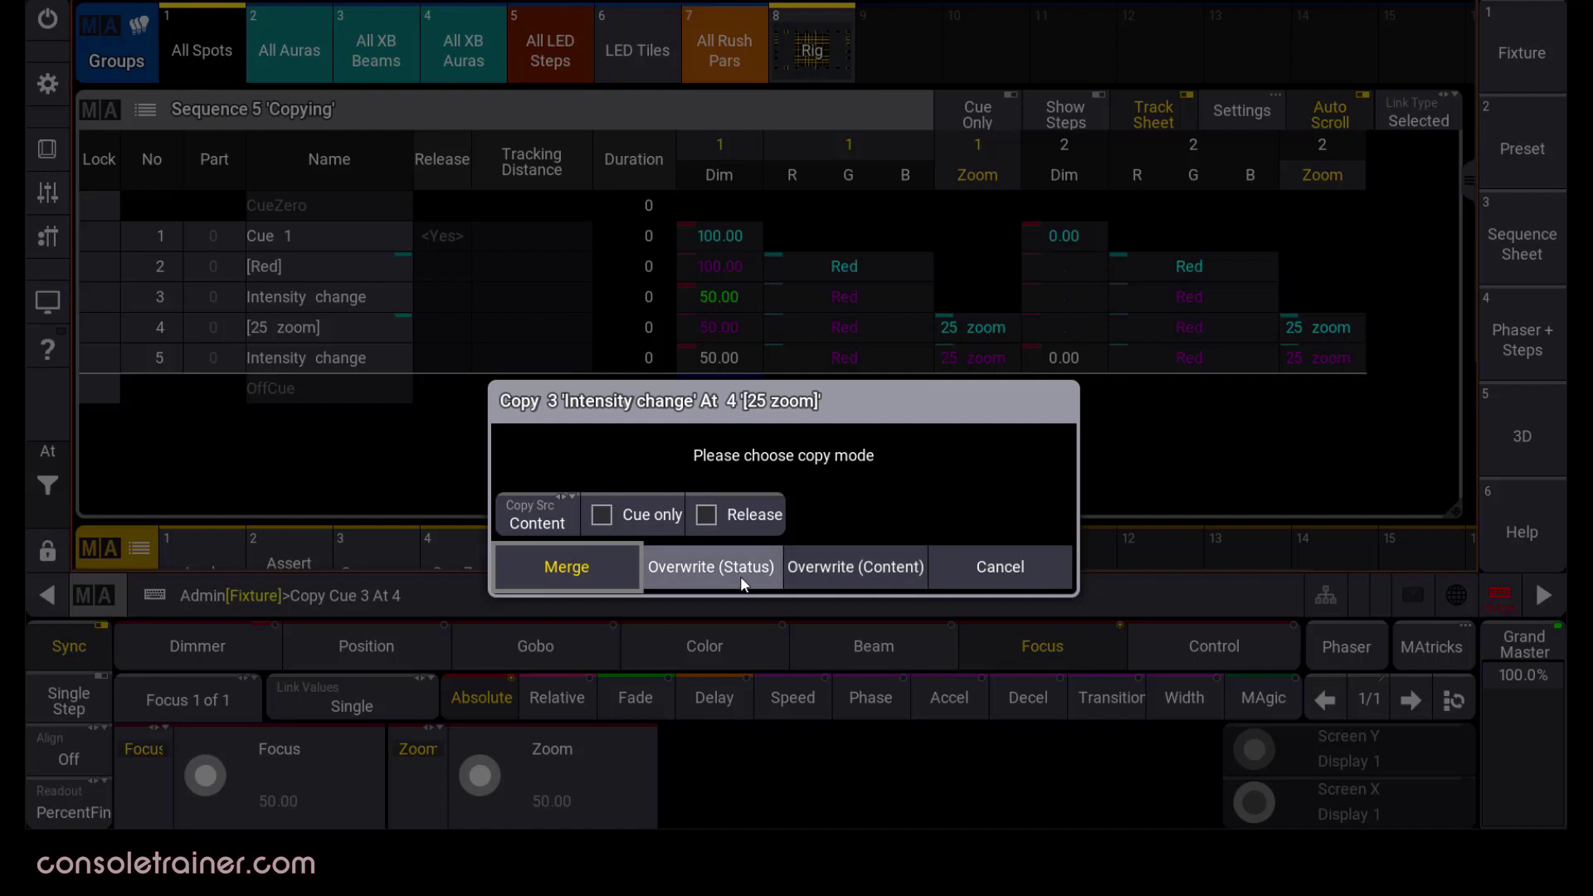
{"action": "left_click", "coordinate": [710, 567]}
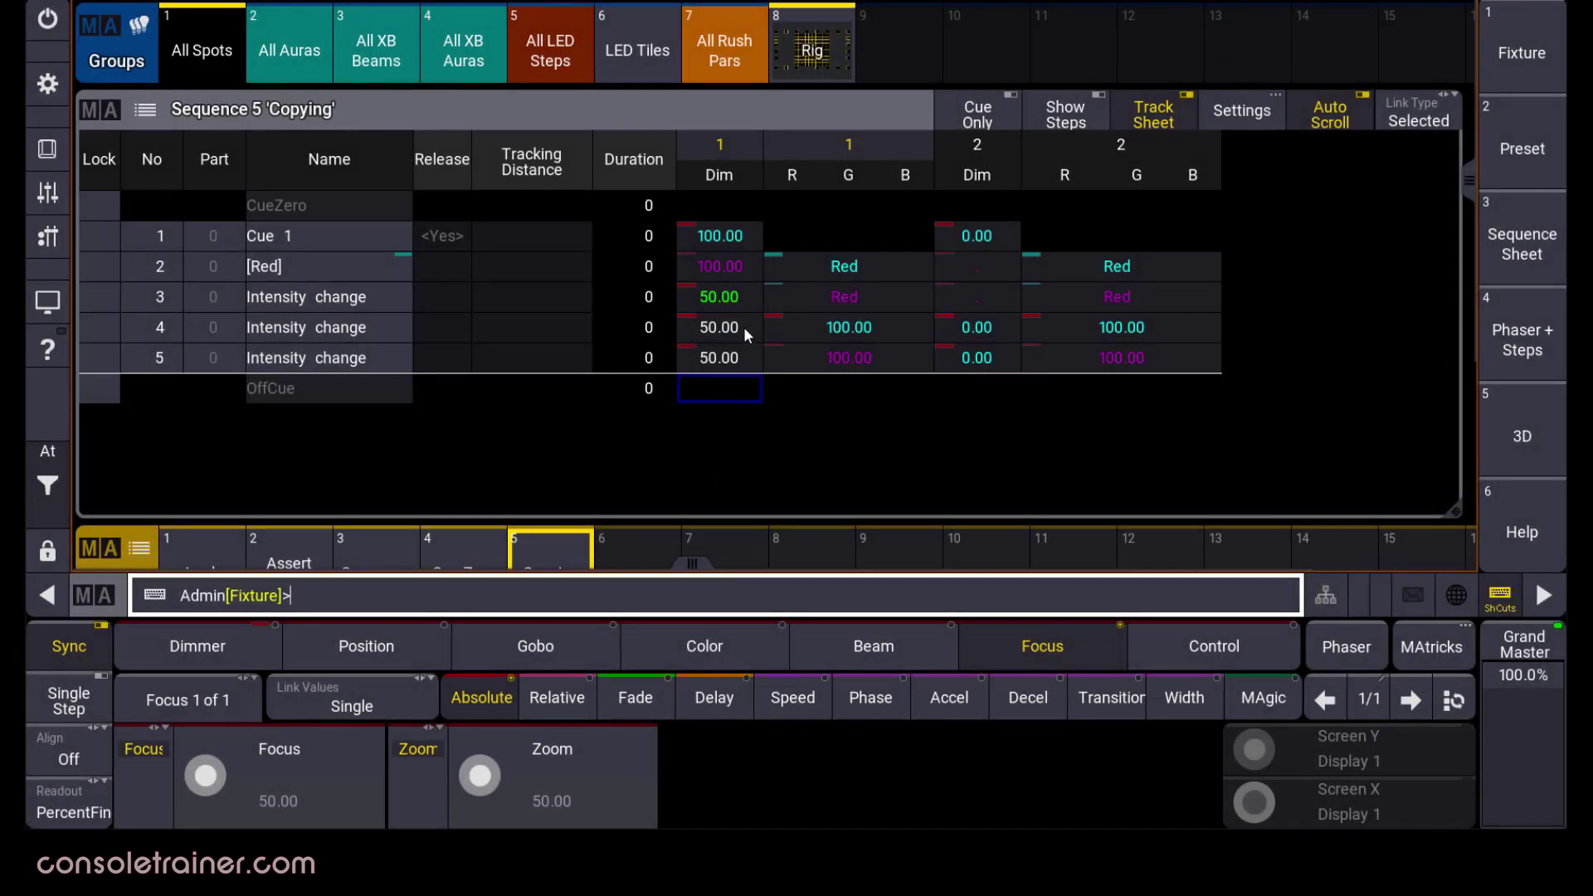
Step: Examine the R, G and B cells of cue 4 in the track sheet, and undo the copy
{"action": "left_click", "coordinate": [793, 327]}
{"action": "left_click", "coordinate": [848, 327]}
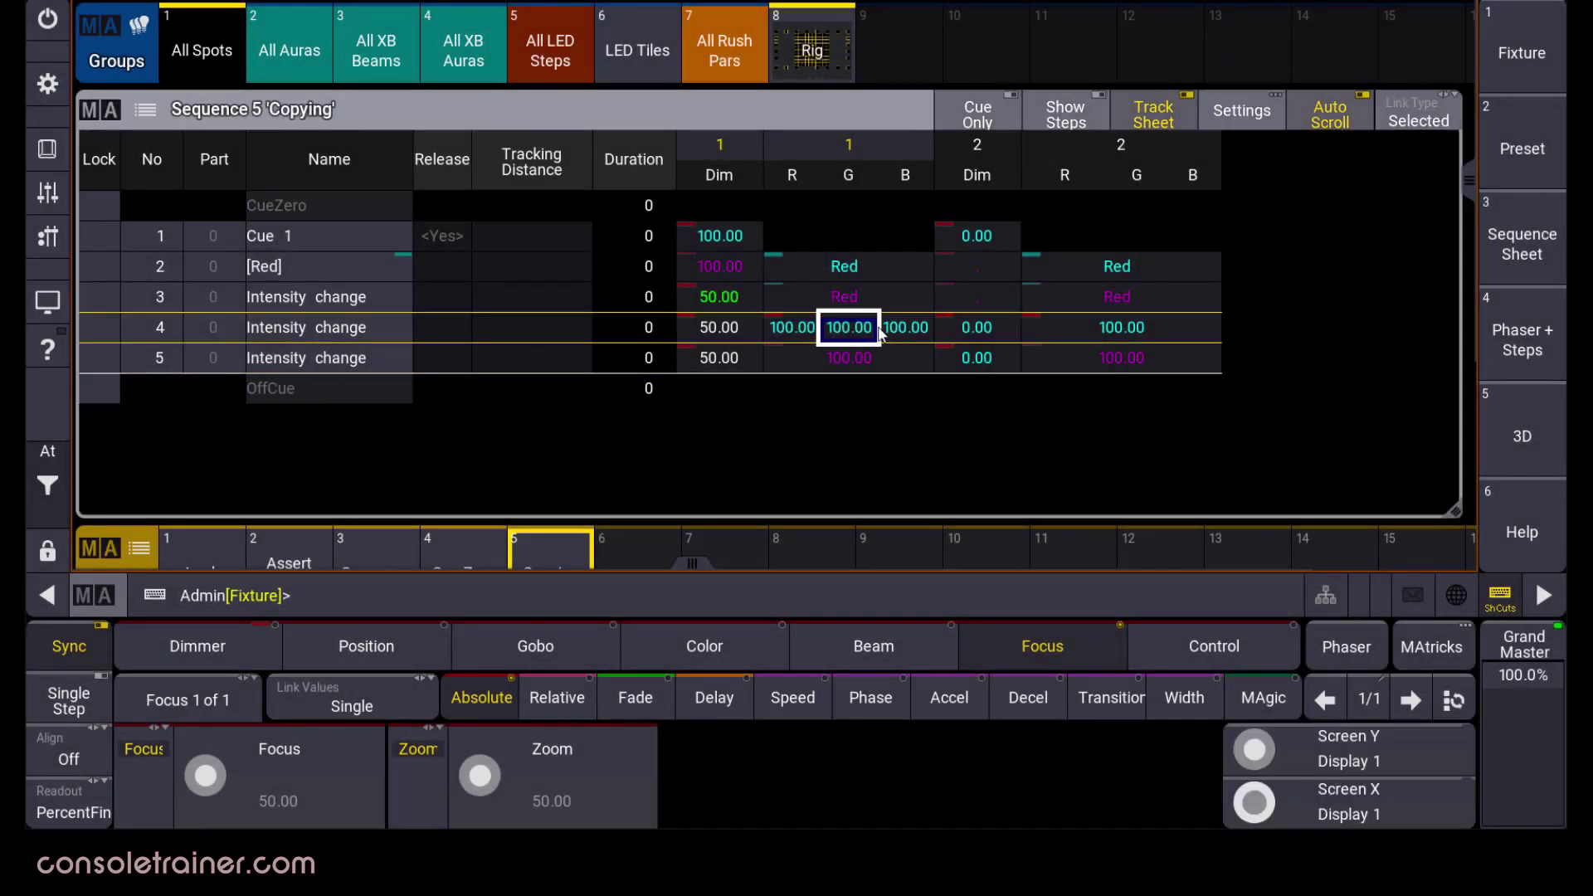
{"action": "left_click", "coordinate": [905, 328]}
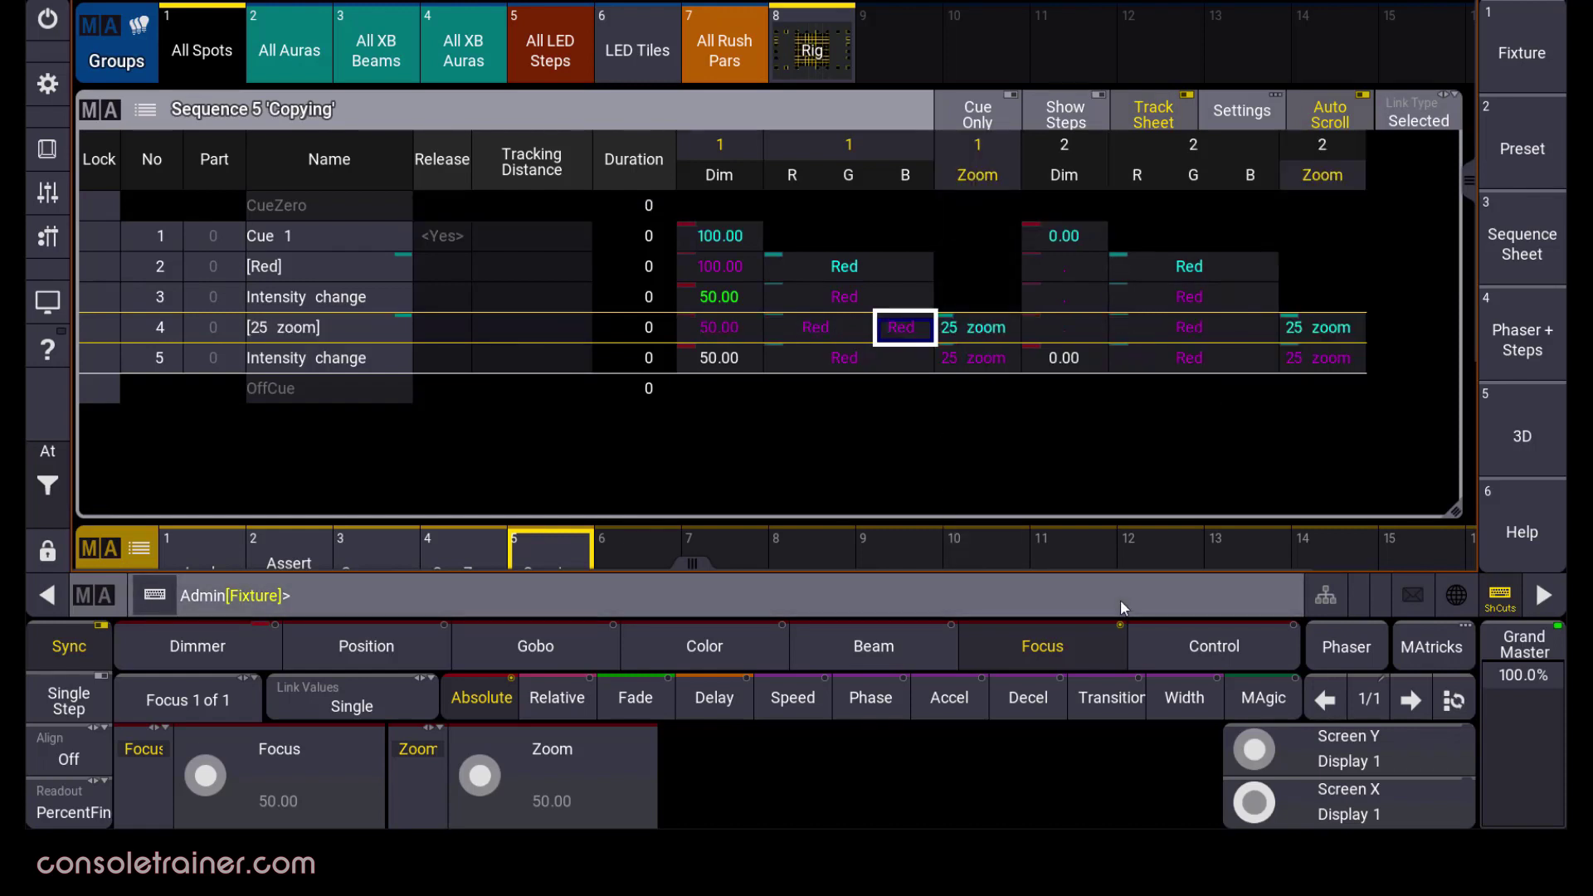
Step: Copy cue 3 onto cue 4 as Overwrite (Status) with source Content and Release enabled, and undo the copy
{"action": "type", "text": "Copy Cue 3 At 4"}
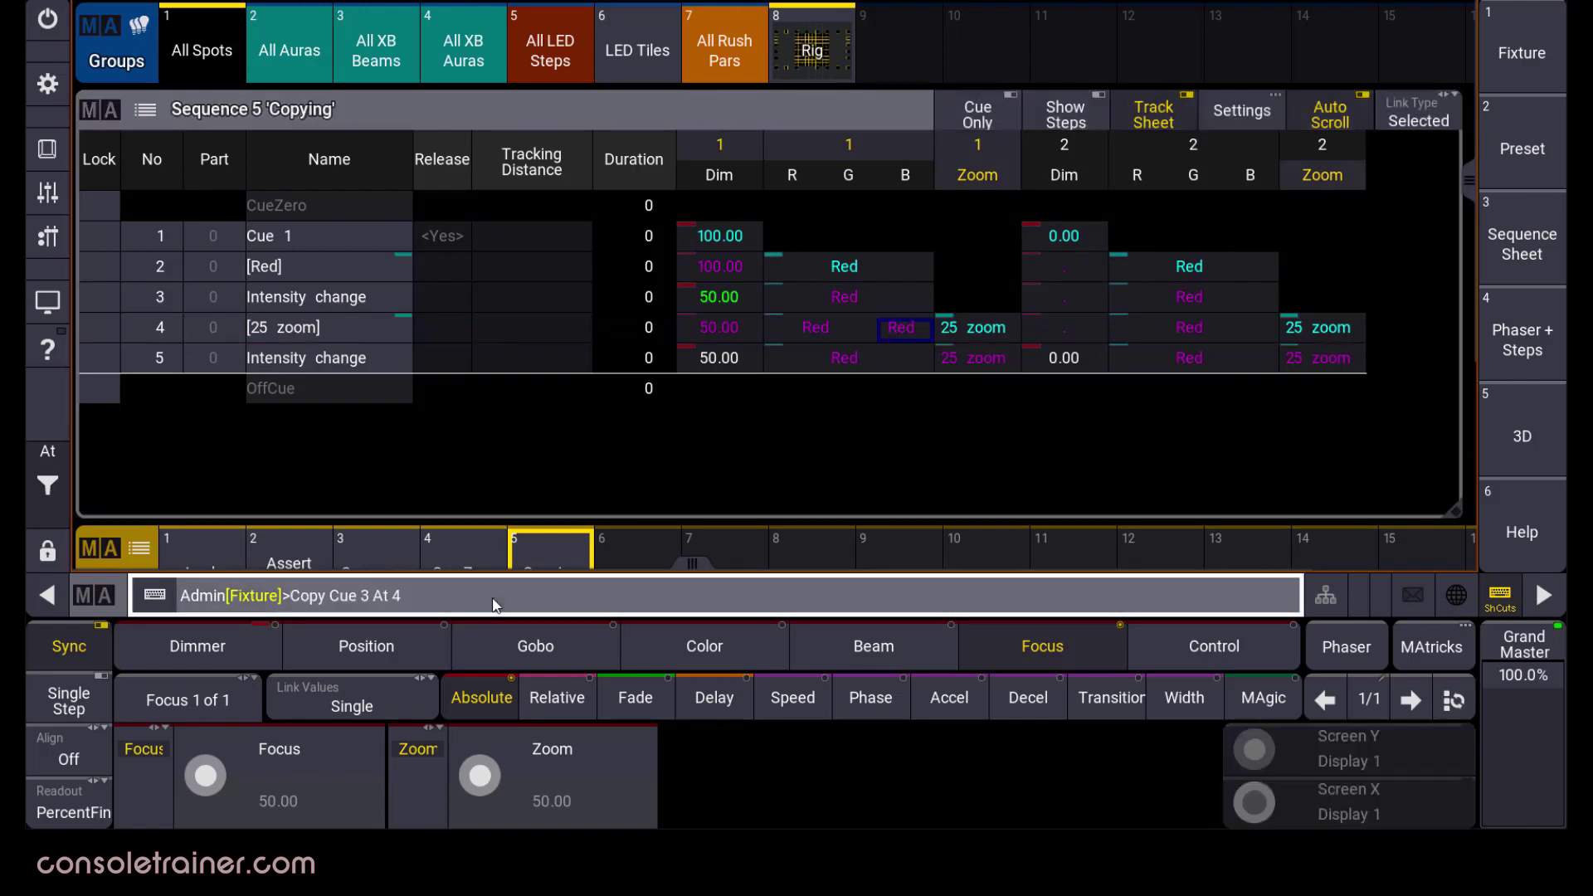
{"action": "key", "text": "Return"}
{"action": "left_click", "coordinate": [751, 444]}
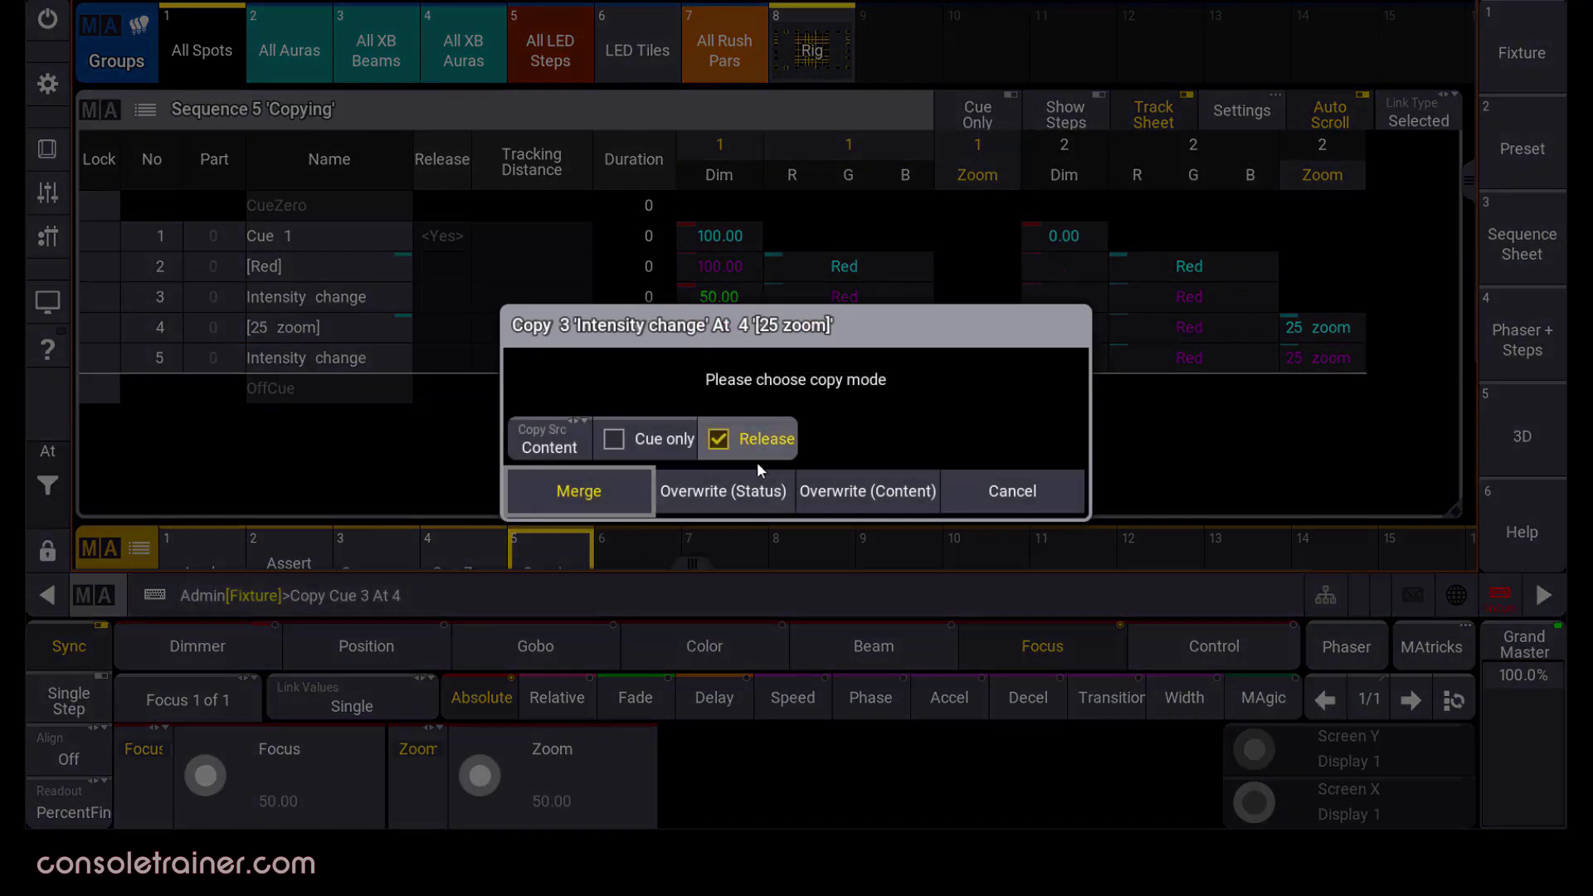
{"action": "left_click", "coordinate": [723, 492]}
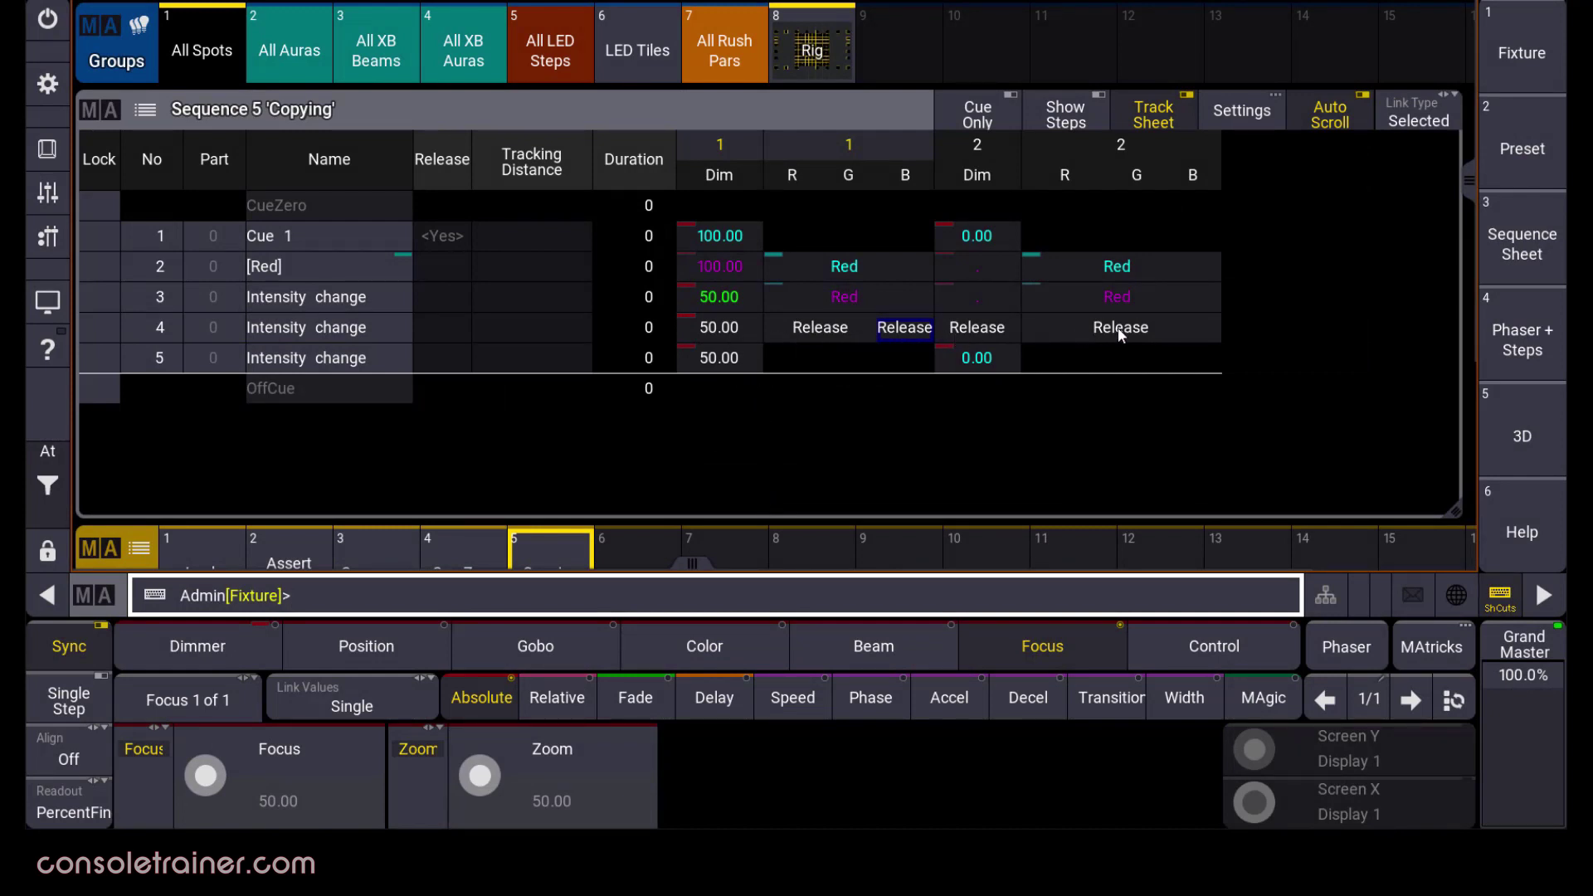
{"action": "key", "text": "ctrl+z"}
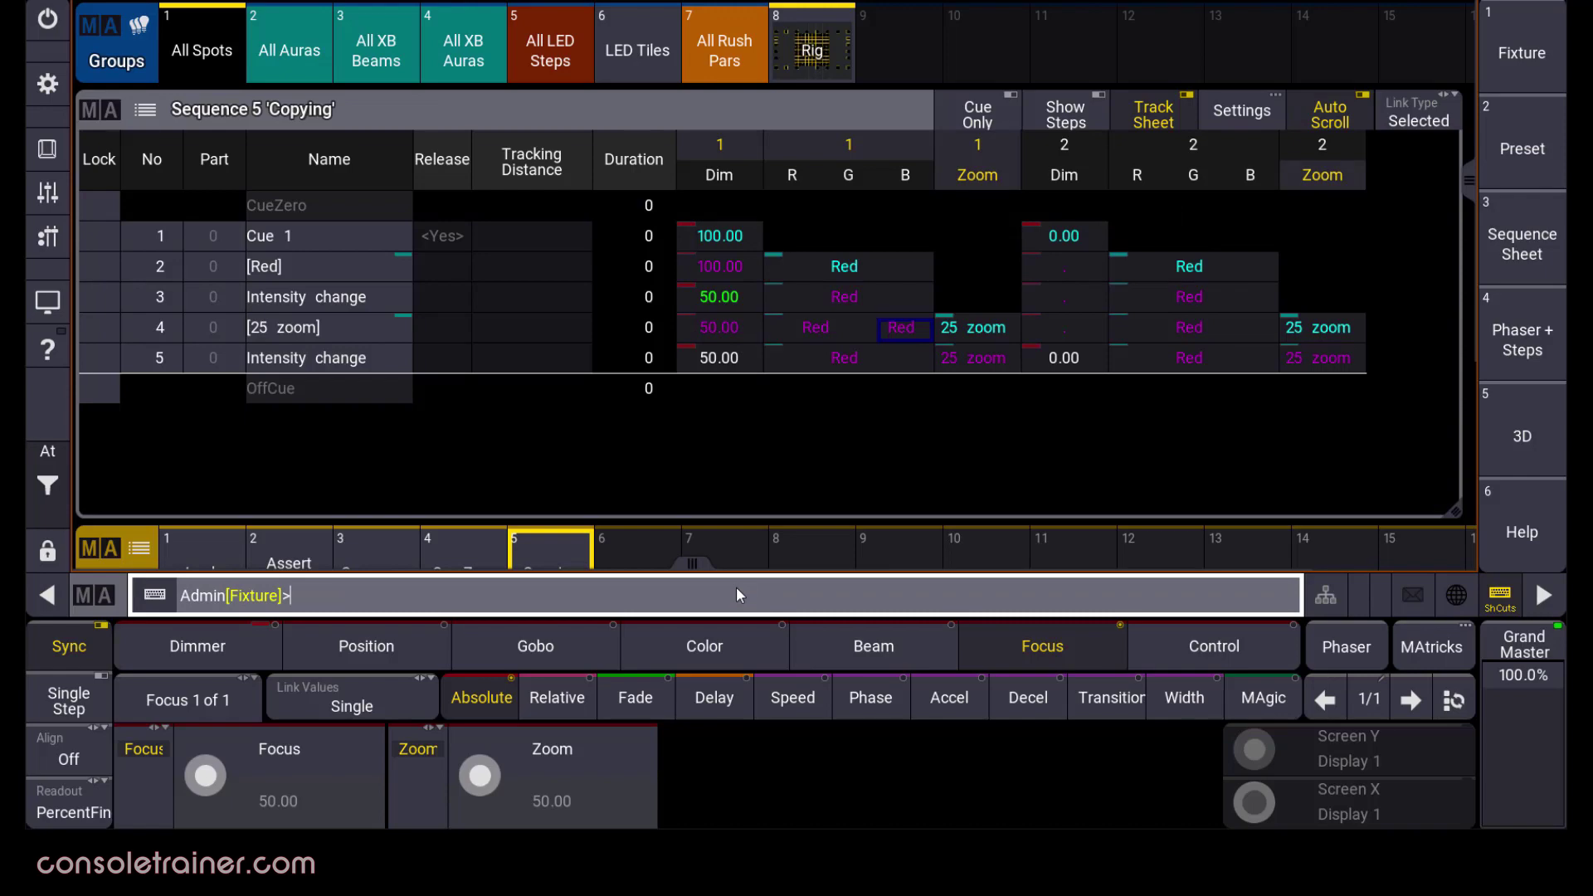
Step: Copy cue 3 onto cue 4 as Overwrite (Status), with source Content and both Cue only and Release enabled
{"action": "type", "text": "Copy Cue 3 At 4"}
{"action": "key", "text": "Return"}
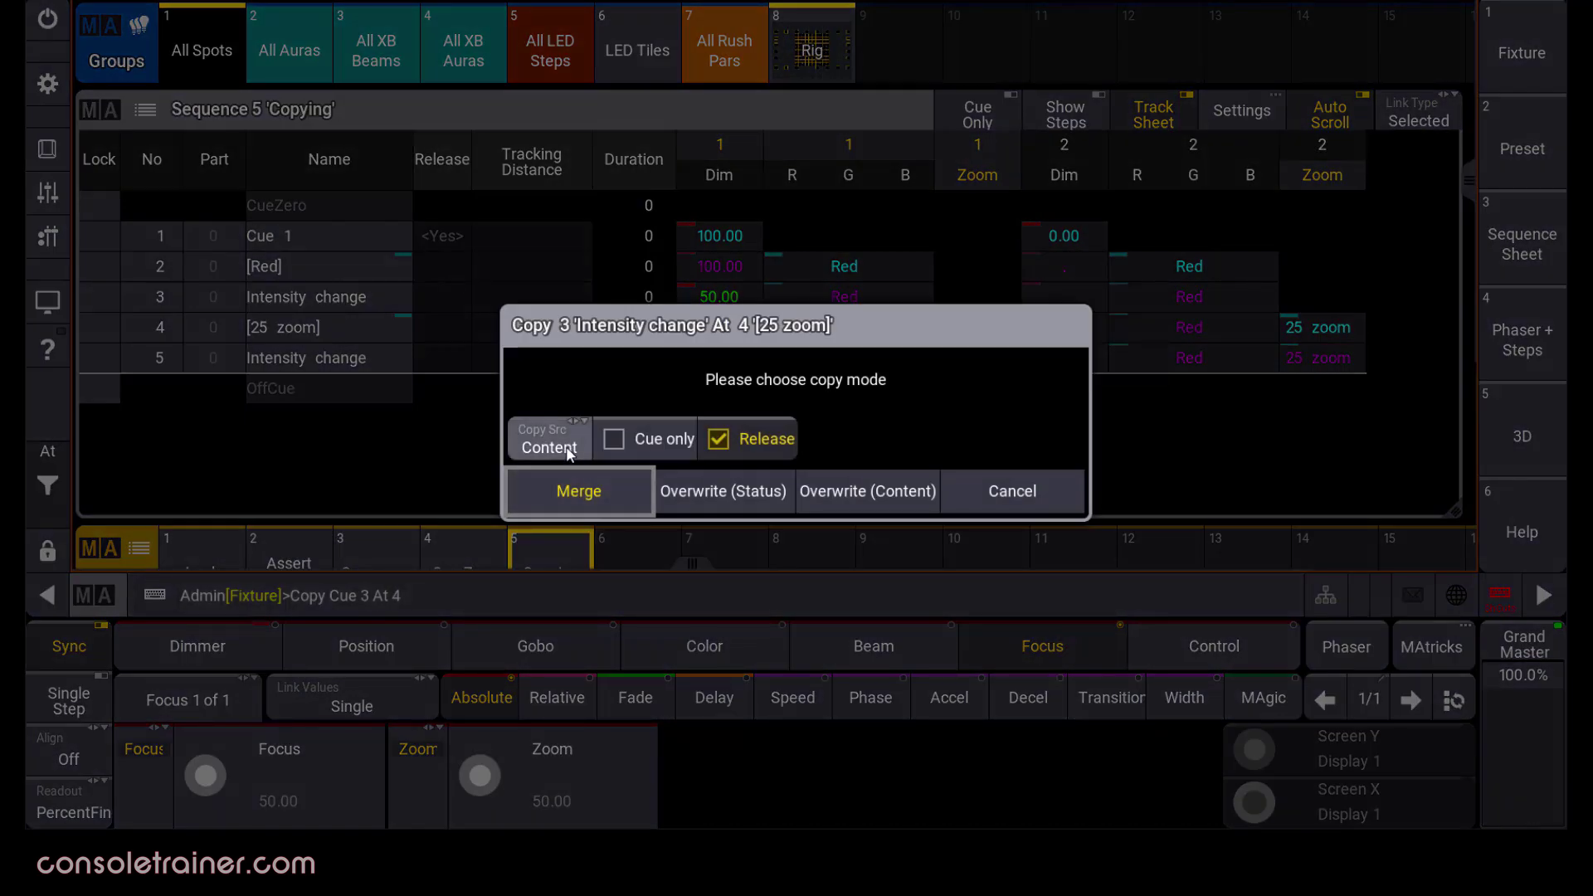
{"action": "left_click", "coordinate": [649, 445]}
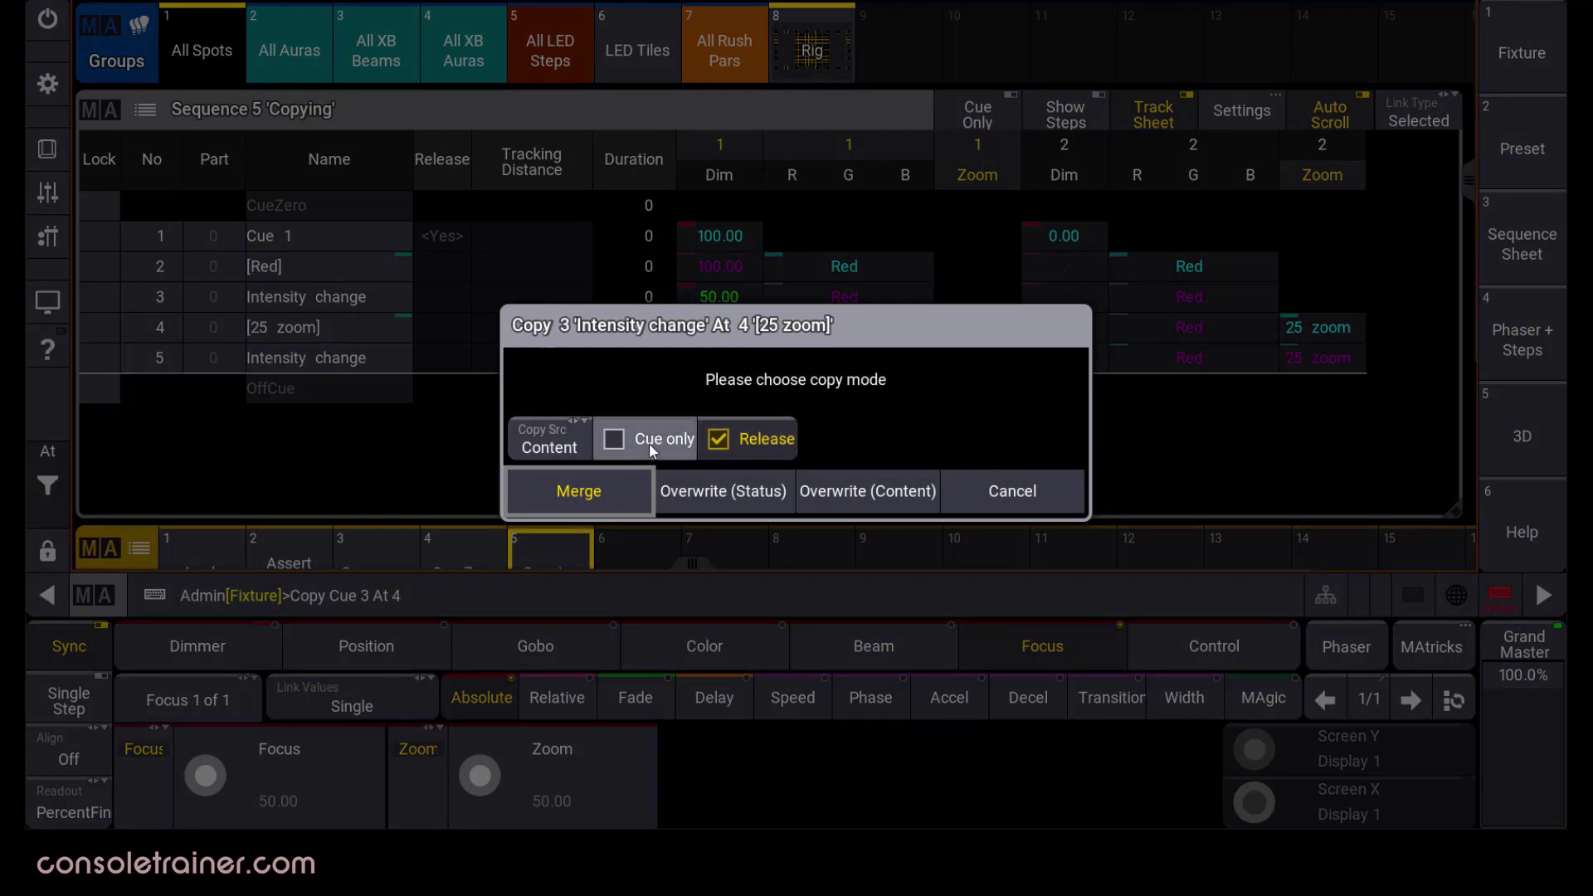
{"action": "left_click", "coordinate": [765, 497]}
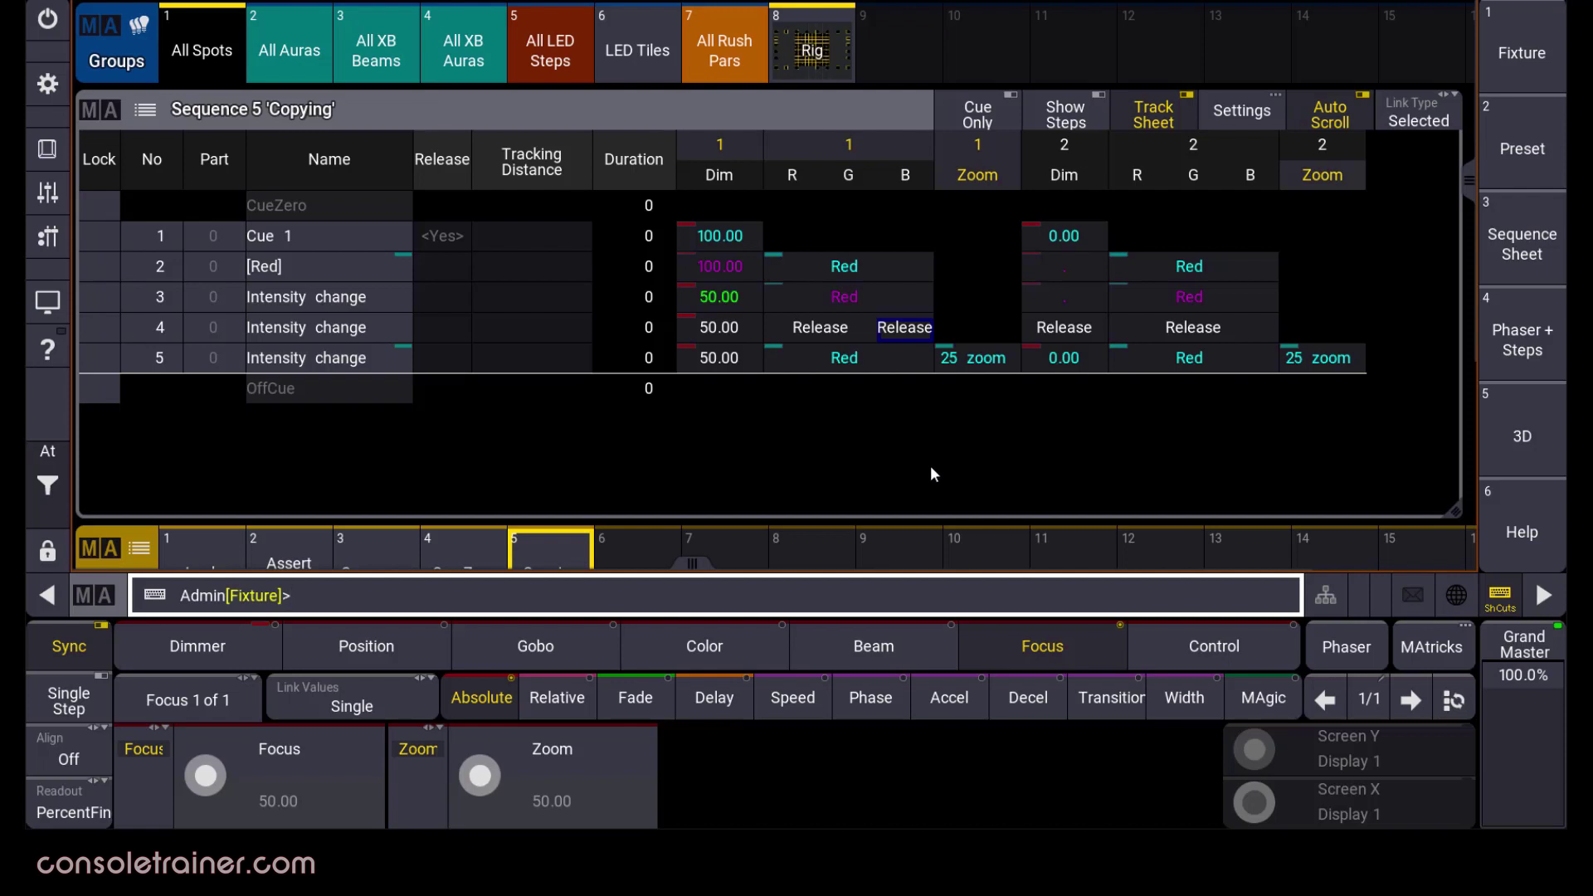
{"action": "type", "text": "delete 4"}
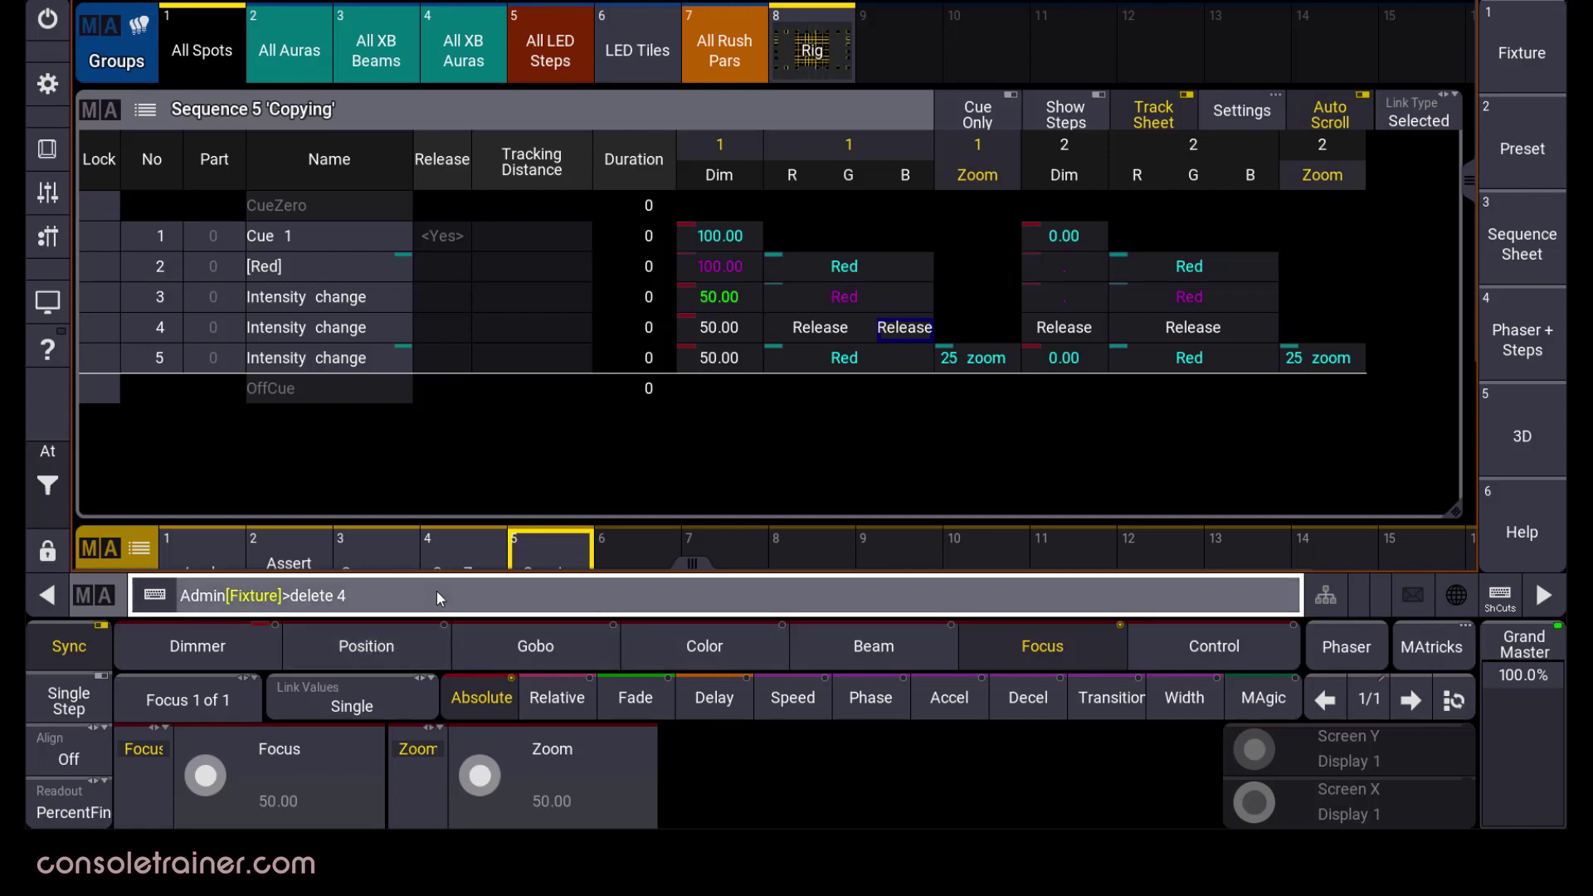
{"action": "key", "text": "Return"}
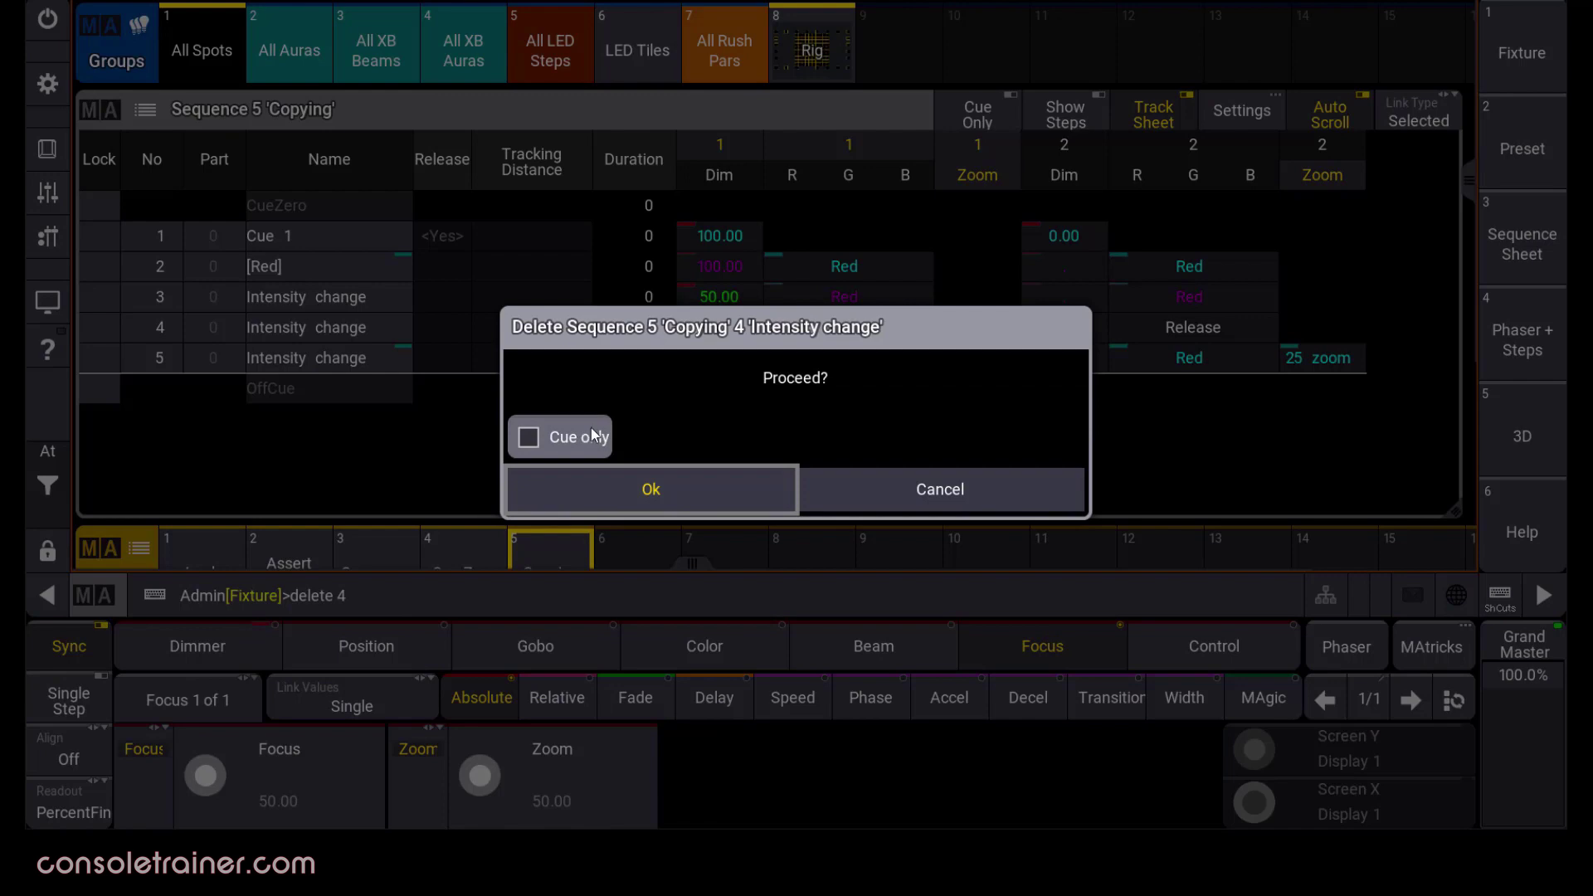
{"action": "left_click", "coordinate": [864, 488]}
Step: Copy cues 2 and 4 together to cue 6 with the copy source Content and Release turned off
{"action": "type", "text": "Copy"}
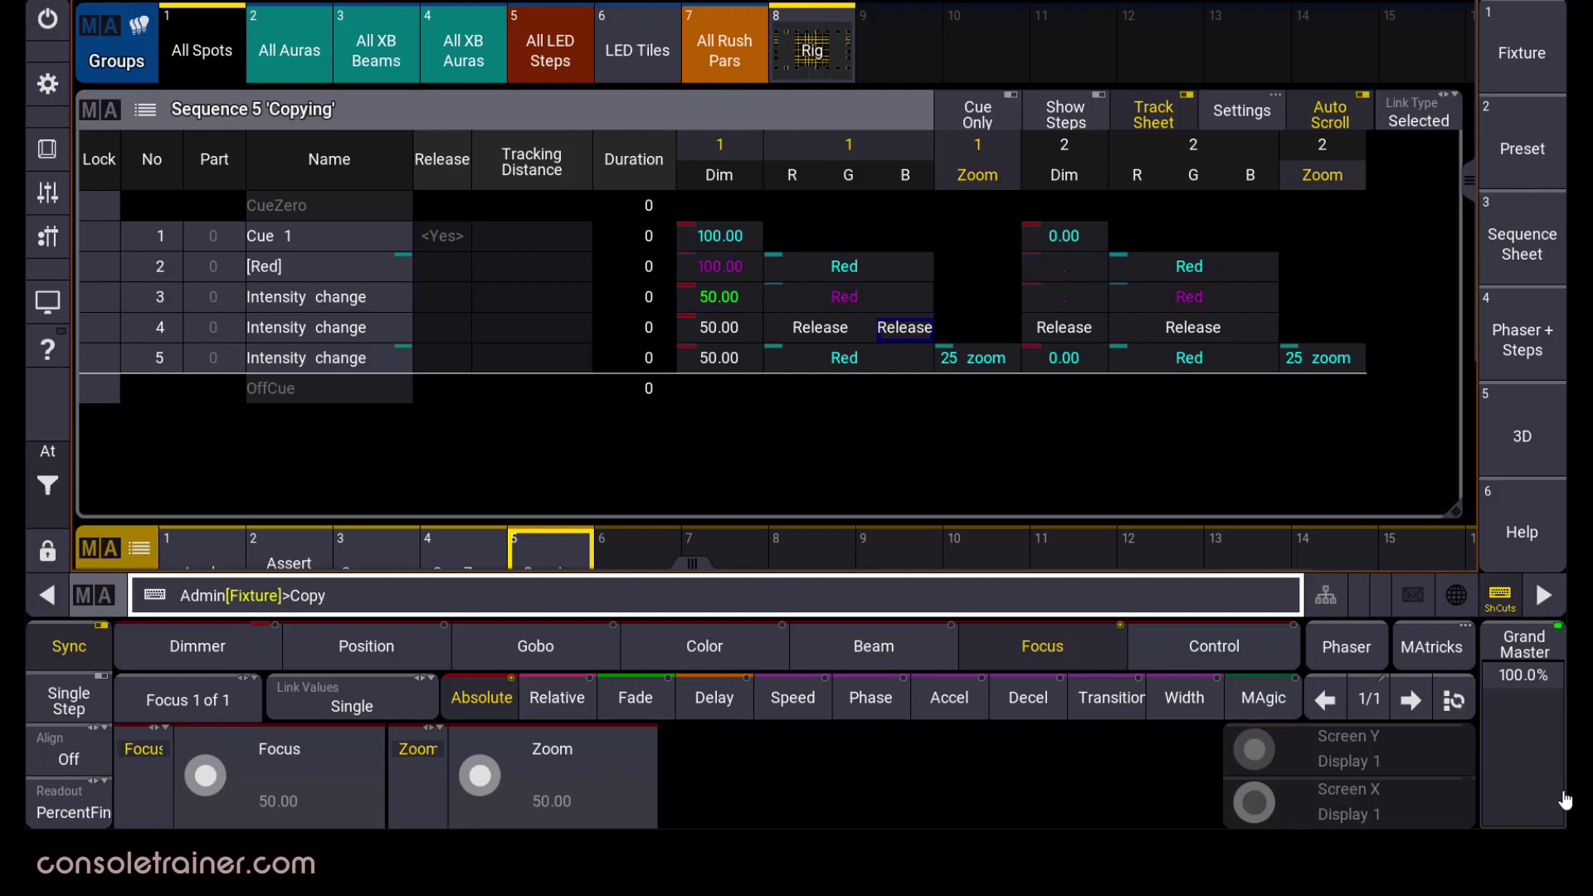
{"action": "type", "text": "Cue 2 + 4 At 6"}
{"action": "key", "text": "Return"}
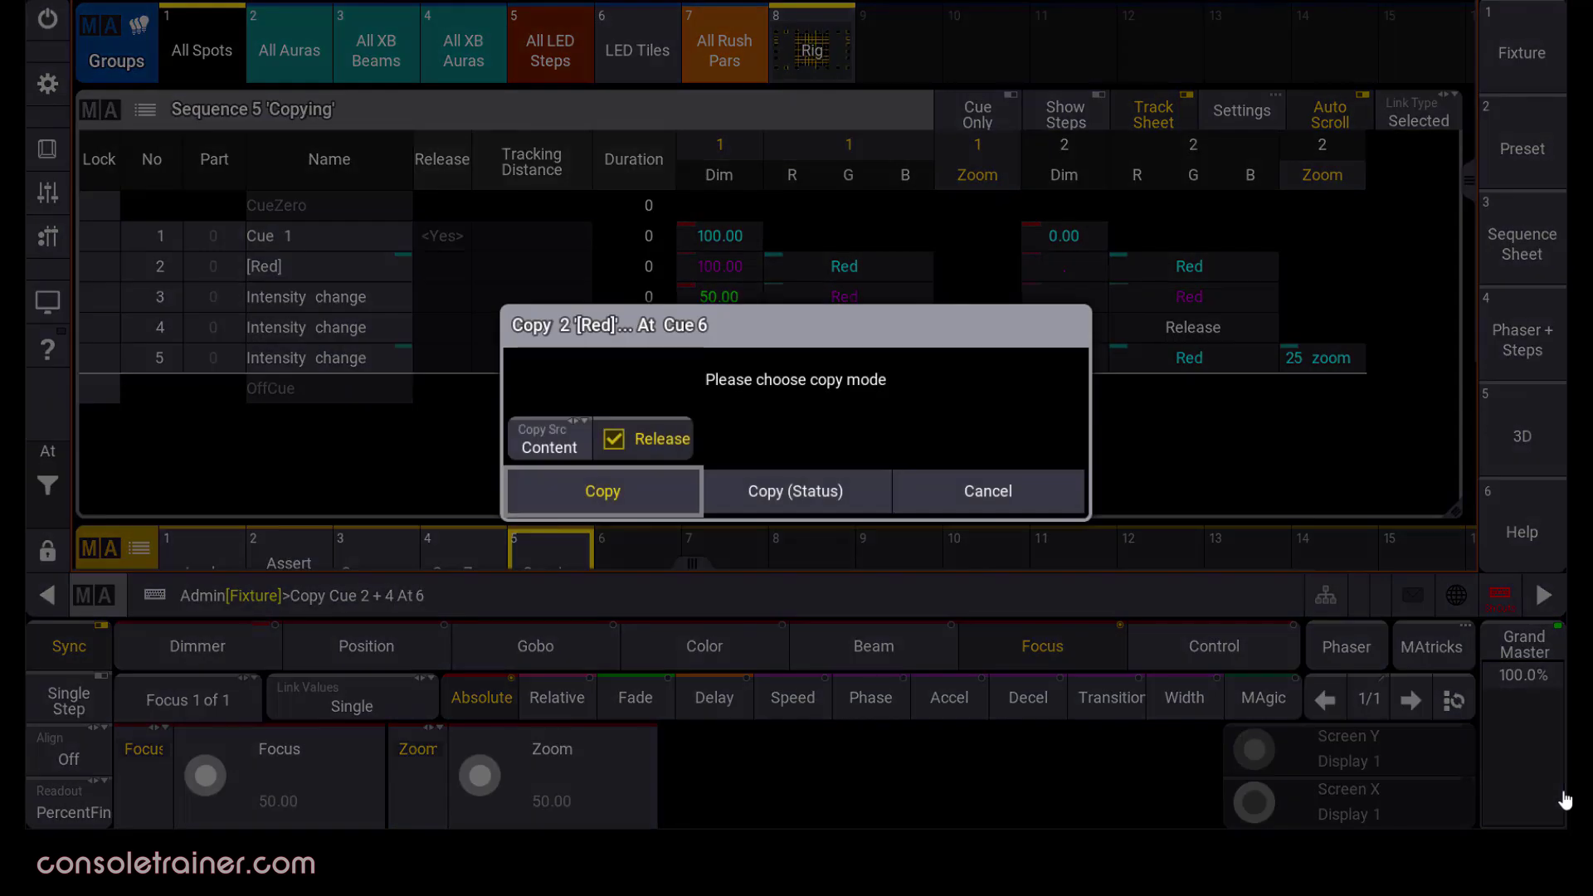
{"action": "left_click", "coordinate": [685, 445]}
{"action": "left_click", "coordinate": [644, 503]}
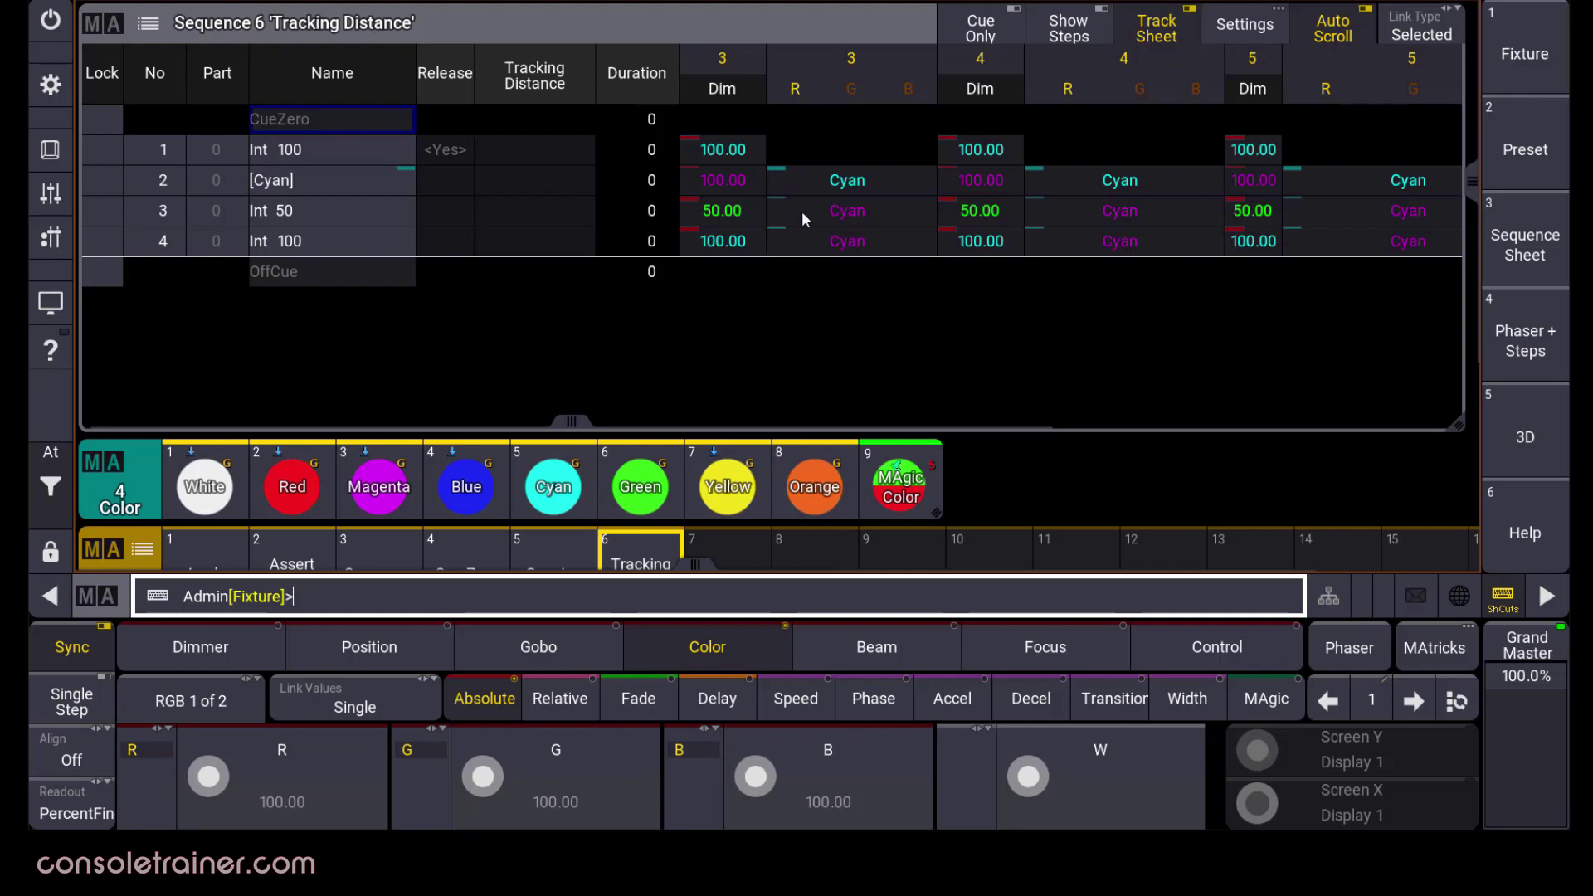
Step: Set the tracking distance of the Cyan cue 2 in the Tracking Distance sequence to cue 3
{"action": "left_click", "coordinate": [553, 184]}
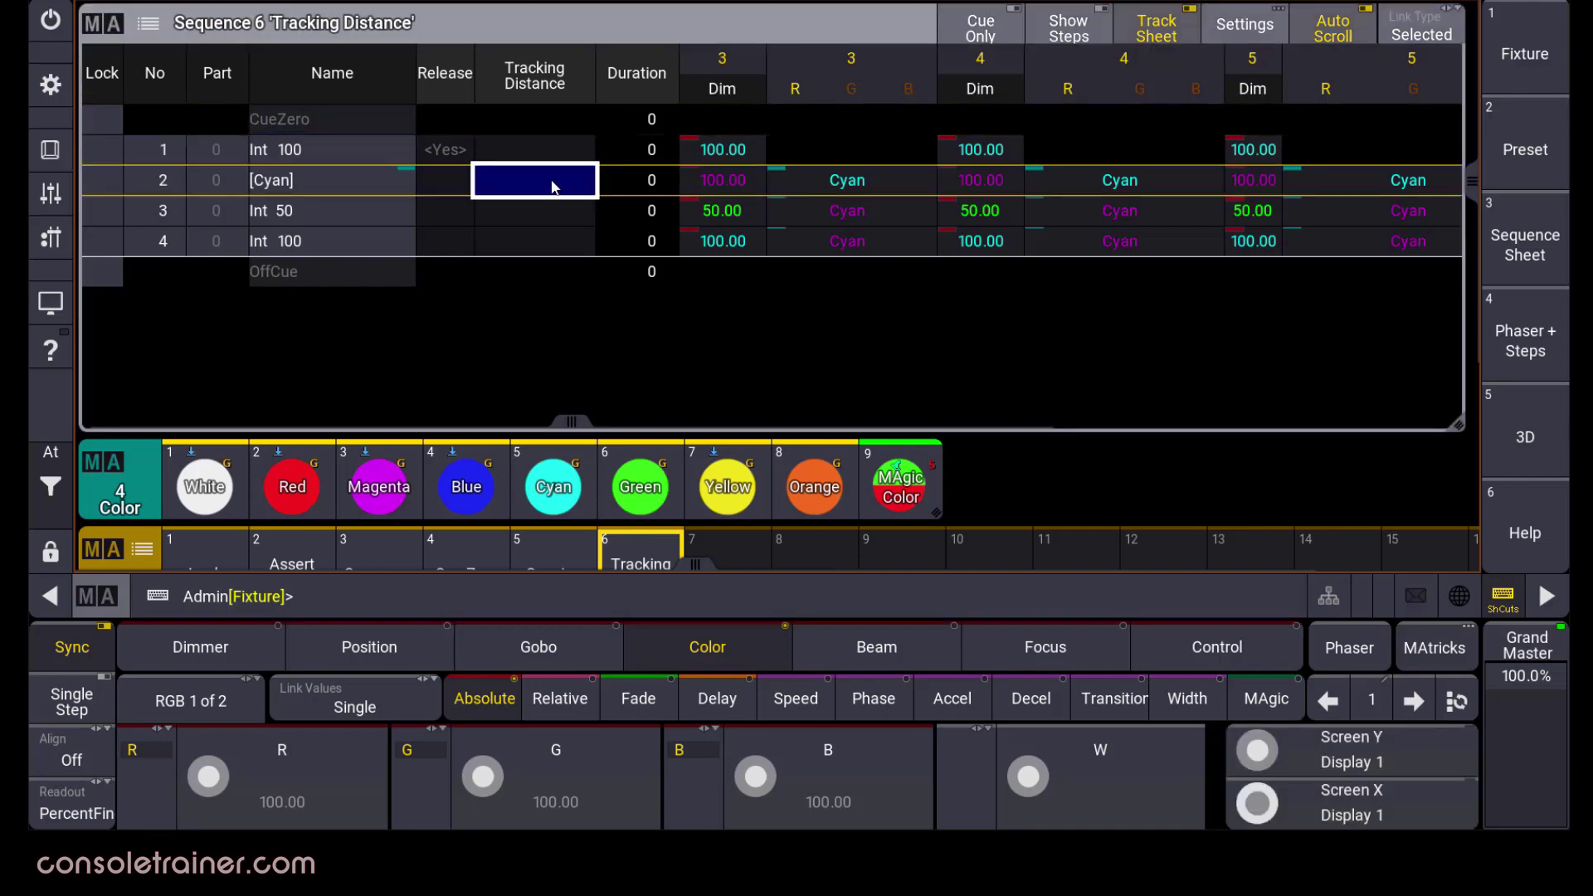
{"action": "left_click", "coordinate": [555, 186]}
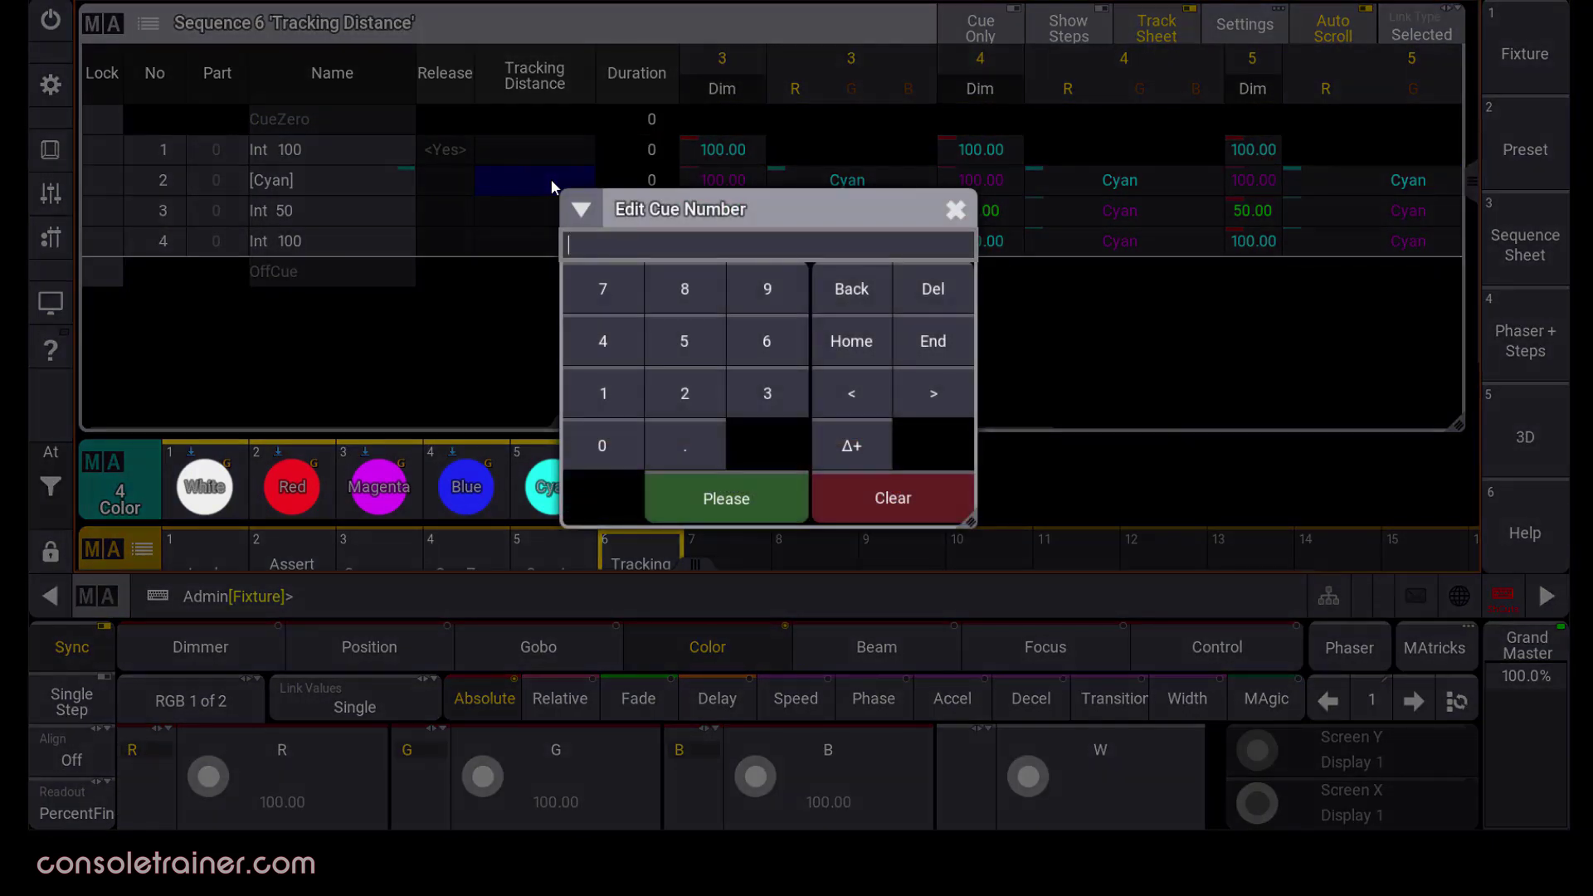
{"action": "type", "text": "3"}
{"action": "left_click", "coordinate": [775, 505]}
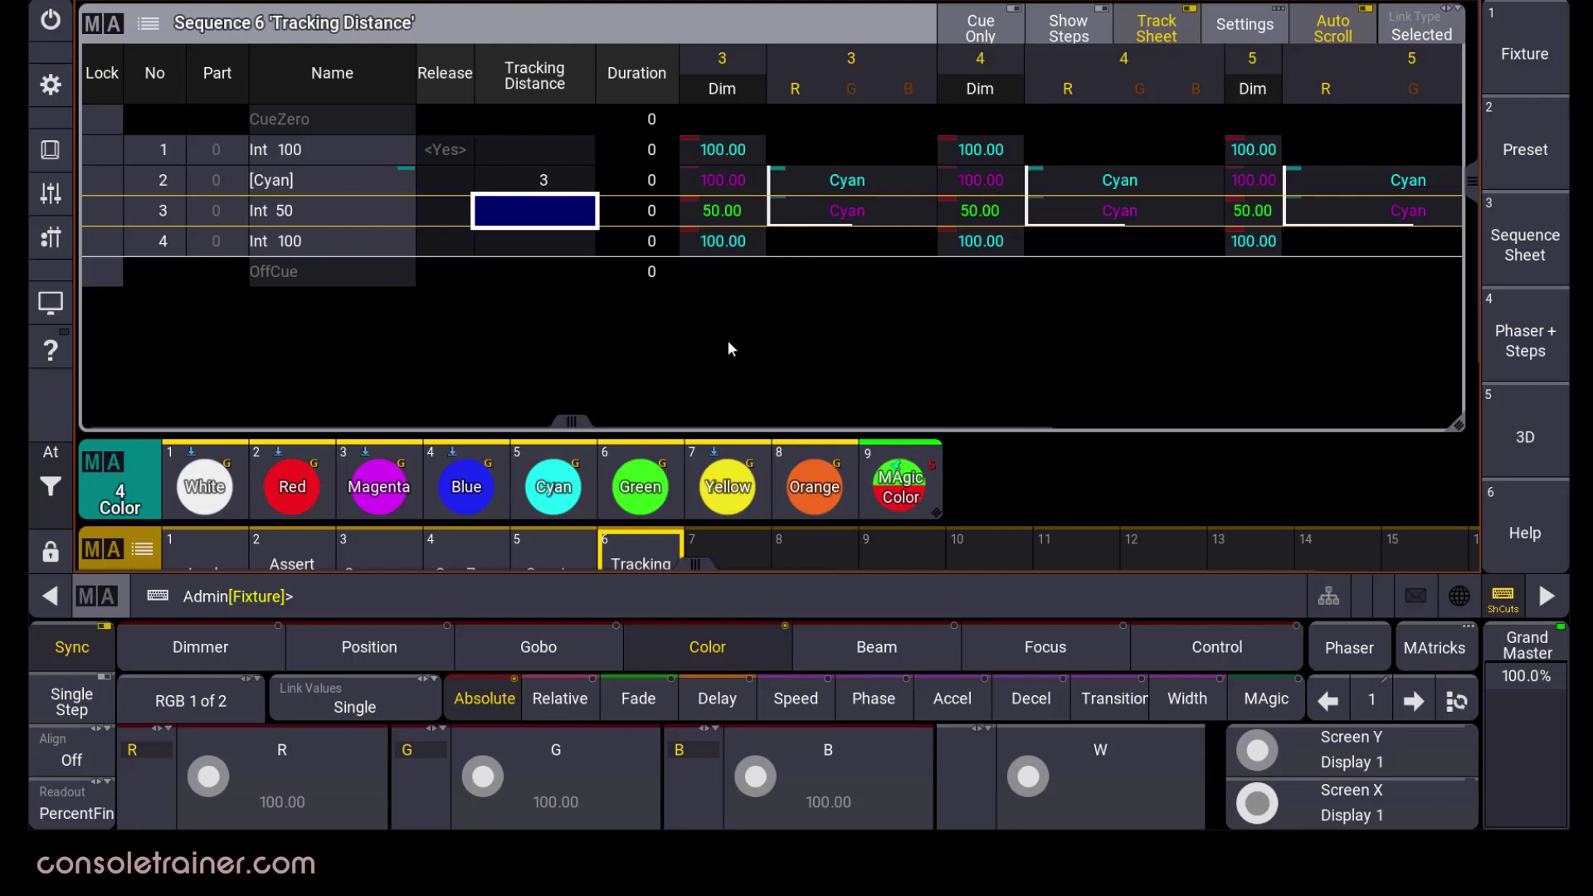
Step: Apply the Magenta color preset to the selected fixtures and store it into cue 1 with Merge
{"action": "left_click", "coordinate": [406, 494]}
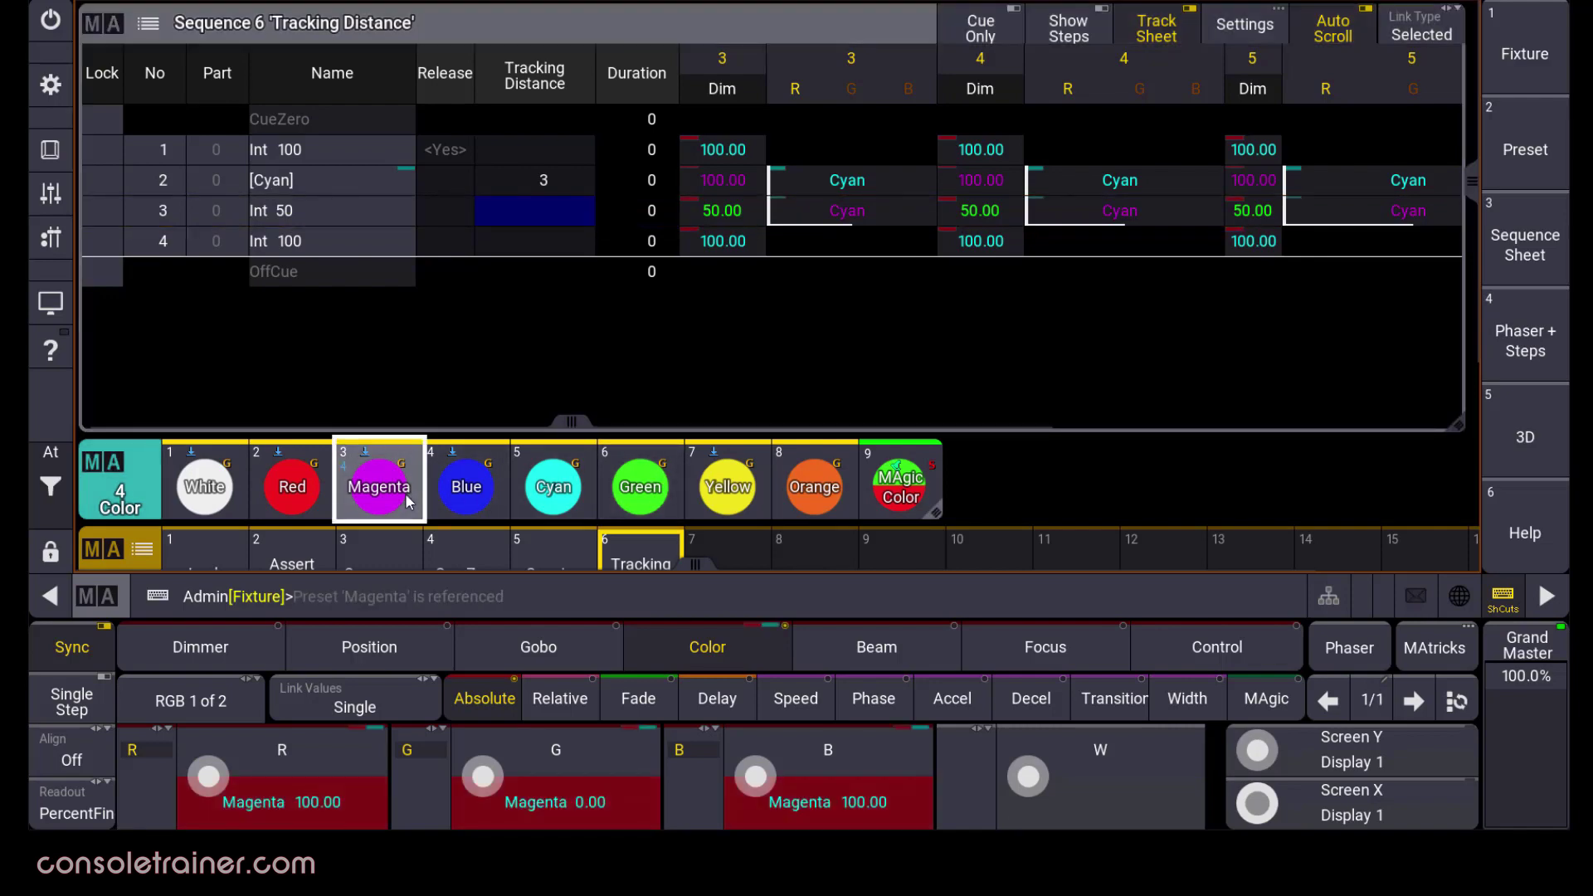
{"action": "key", "text": "s"}
{"action": "key", "text": "q"}
{"action": "key", "text": "1"}
{"action": "key", "text": "Return"}
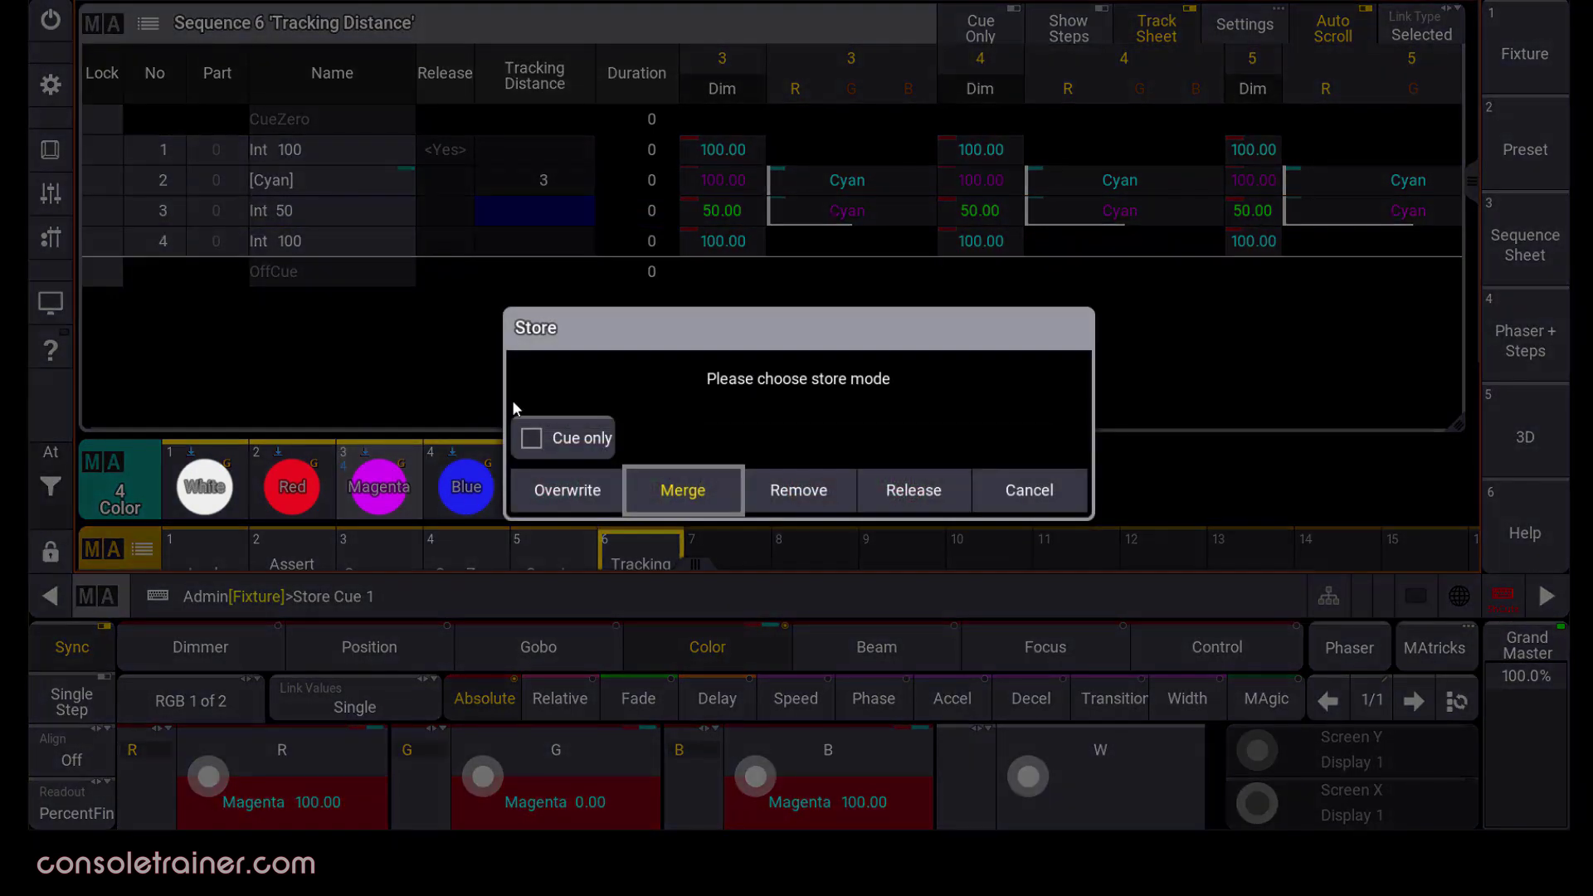
{"action": "left_click", "coordinate": [702, 483]}
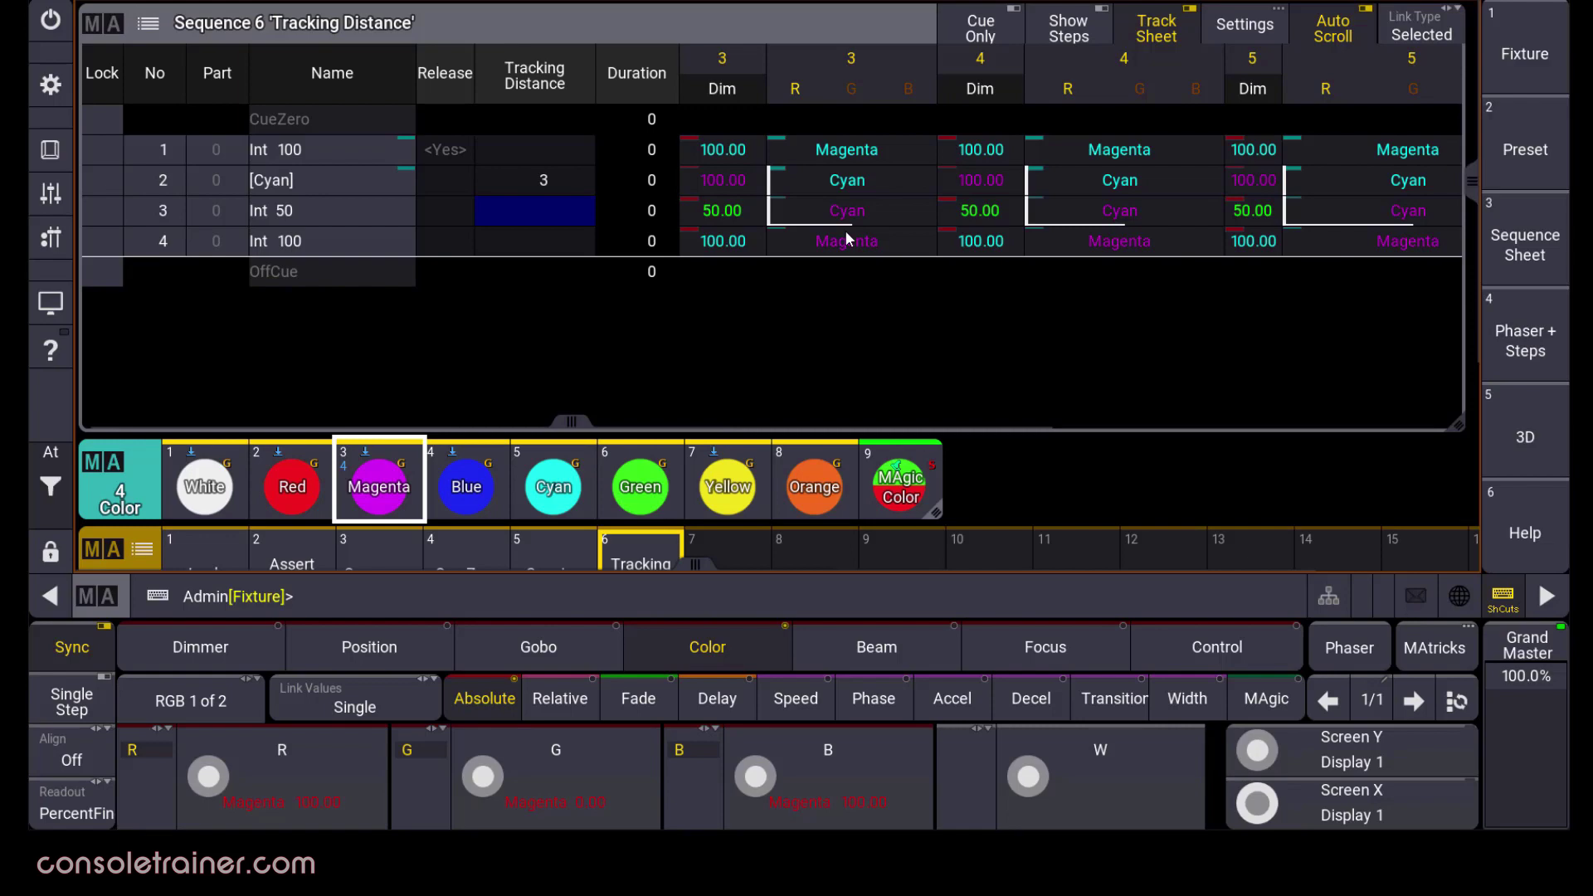
Step: Set the tracking distance of the Cyan cue 2 to the relative value Δ +1
{"action": "left_click", "coordinate": [589, 181]}
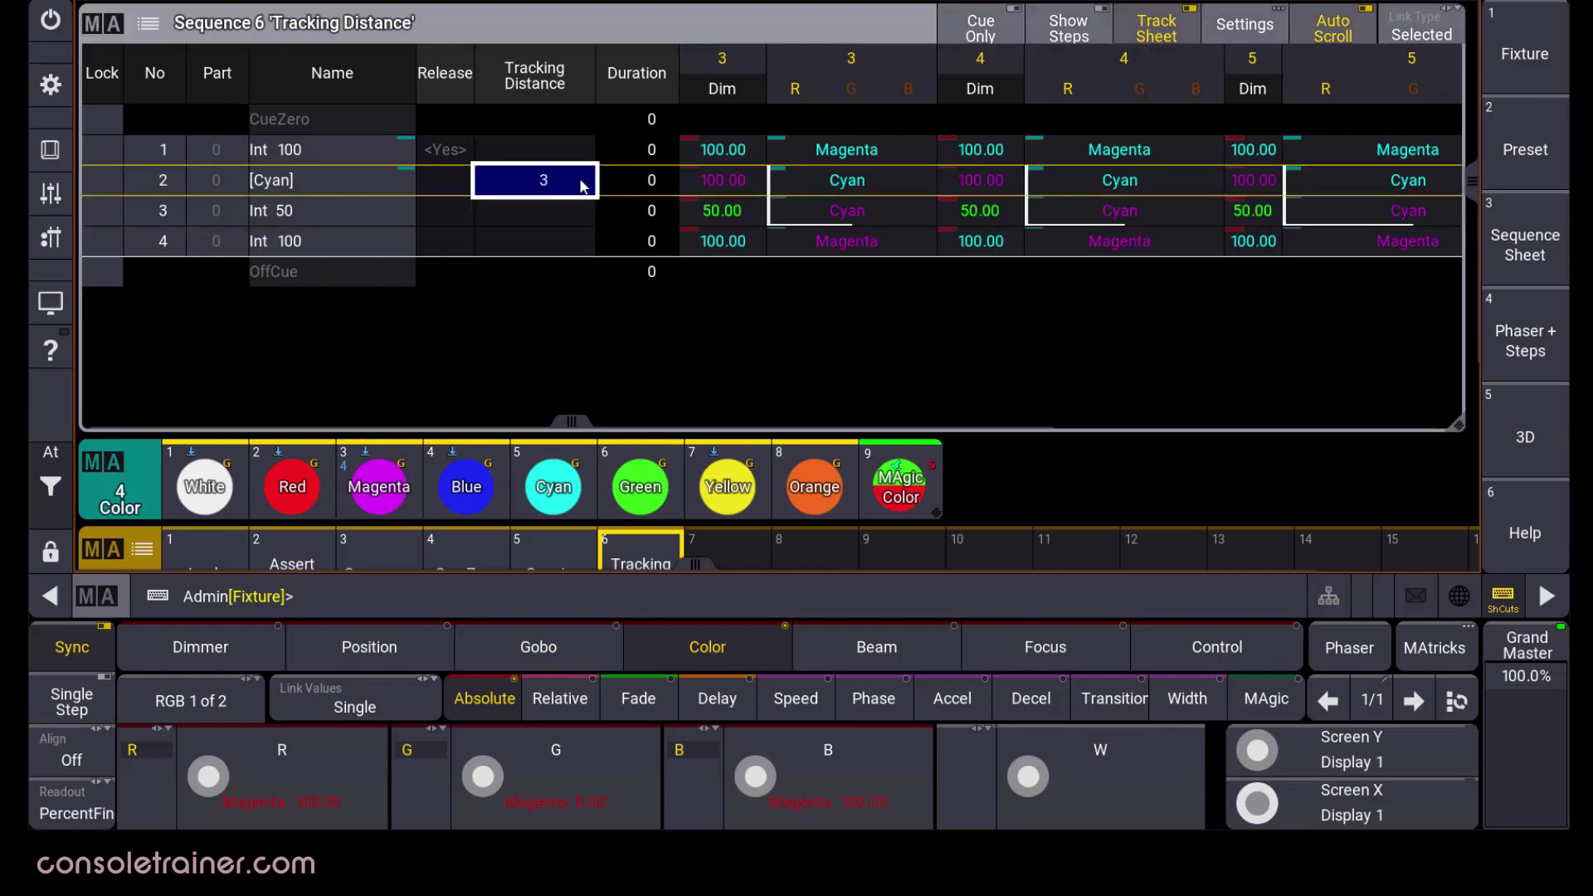
{"action": "left_click", "coordinate": [581, 180]}
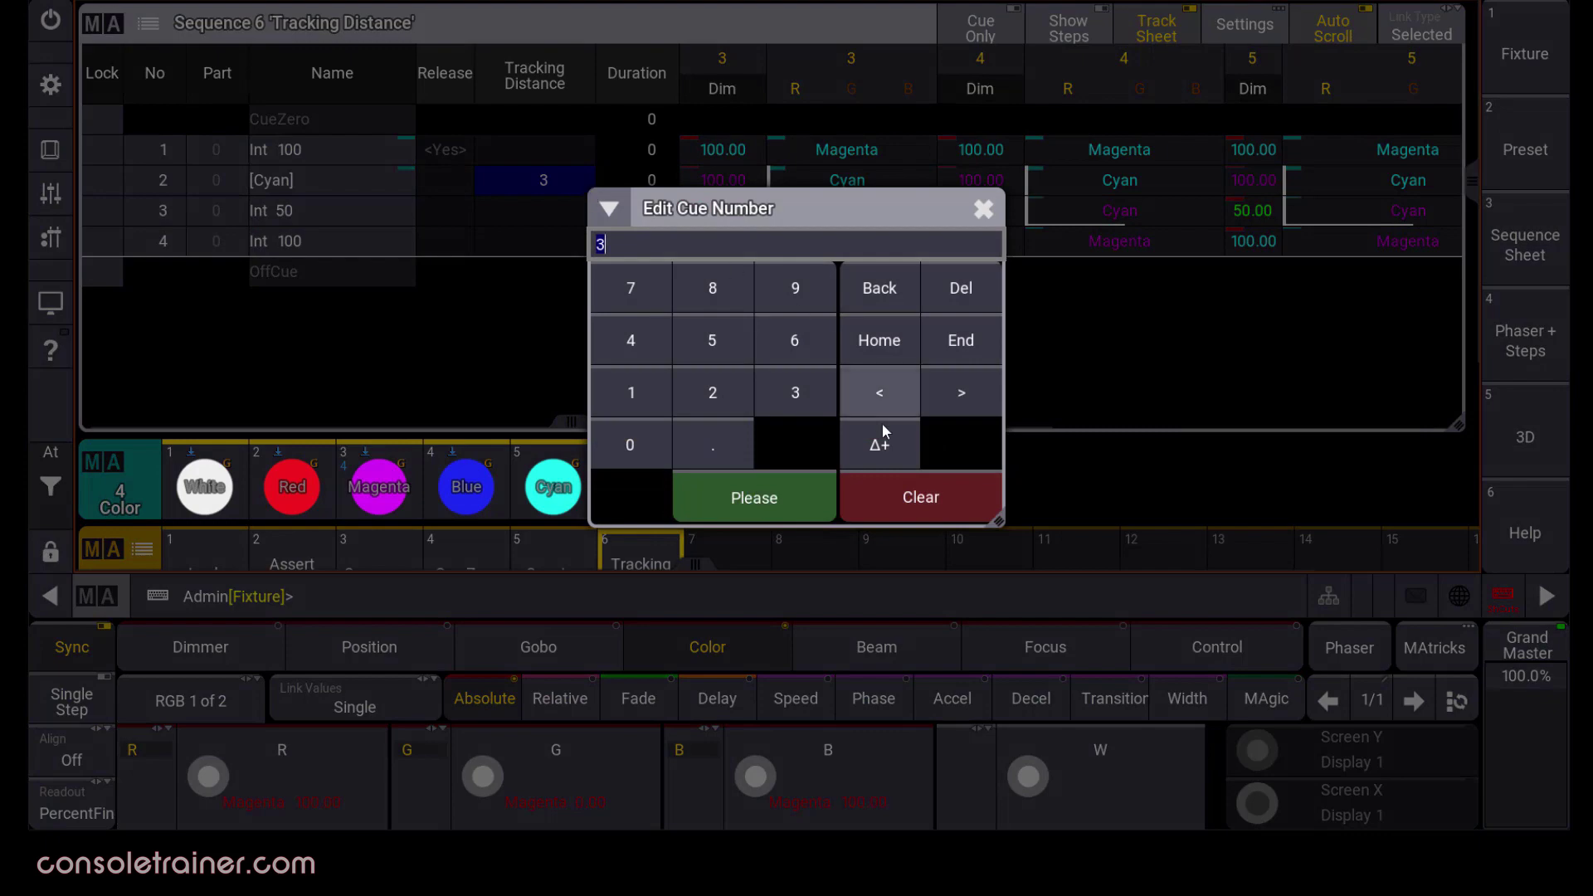
{"action": "left_click", "coordinate": [889, 441]}
{"action": "left_click", "coordinate": [628, 398]}
{"action": "left_click", "coordinate": [751, 498]}
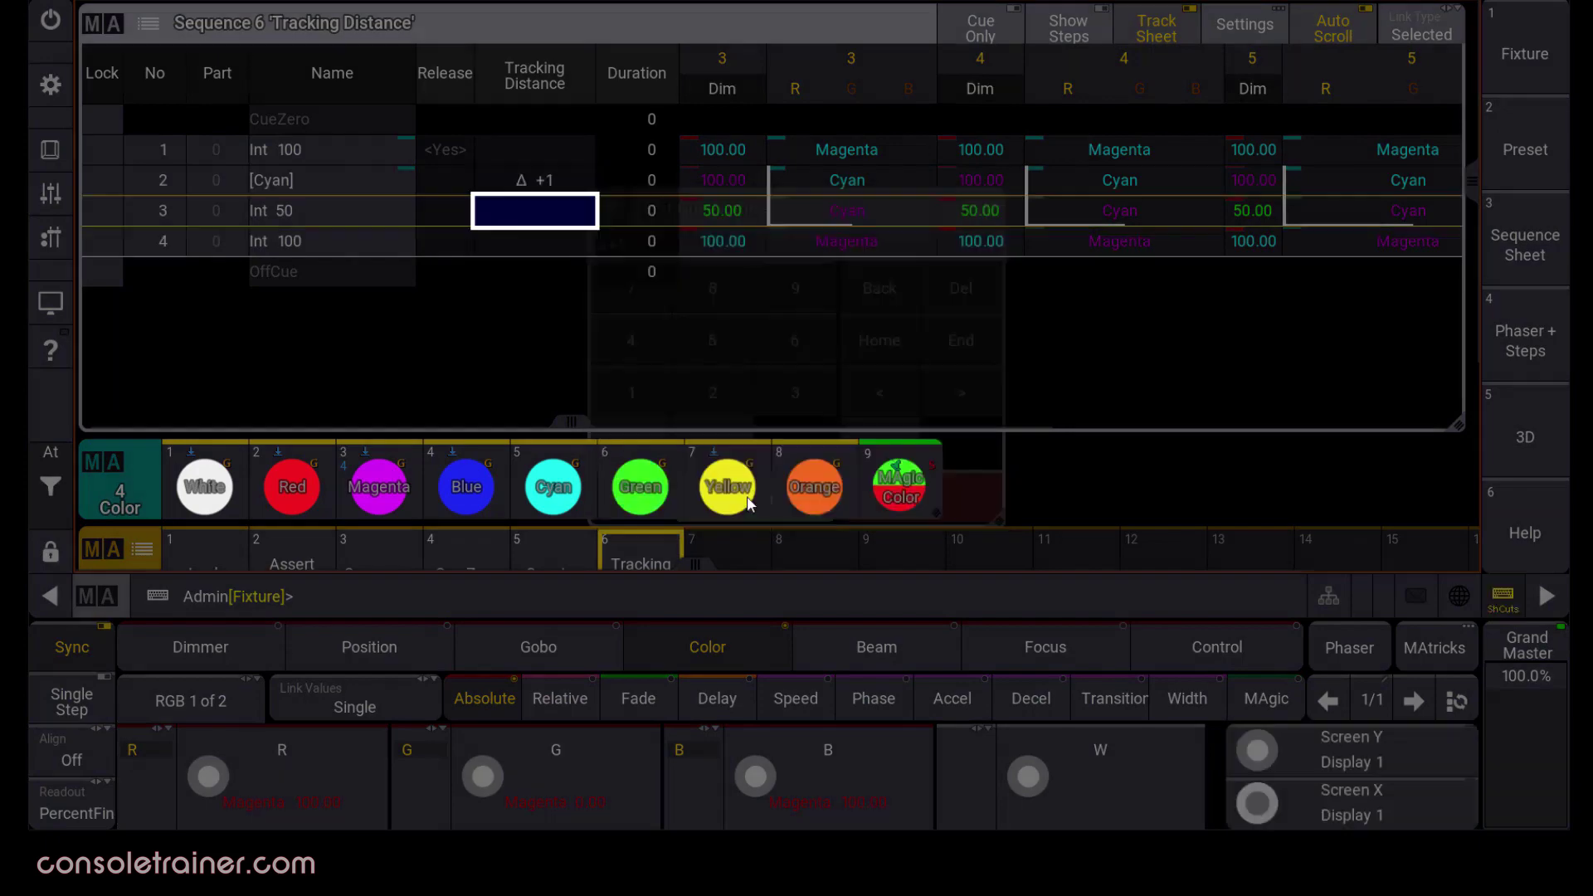